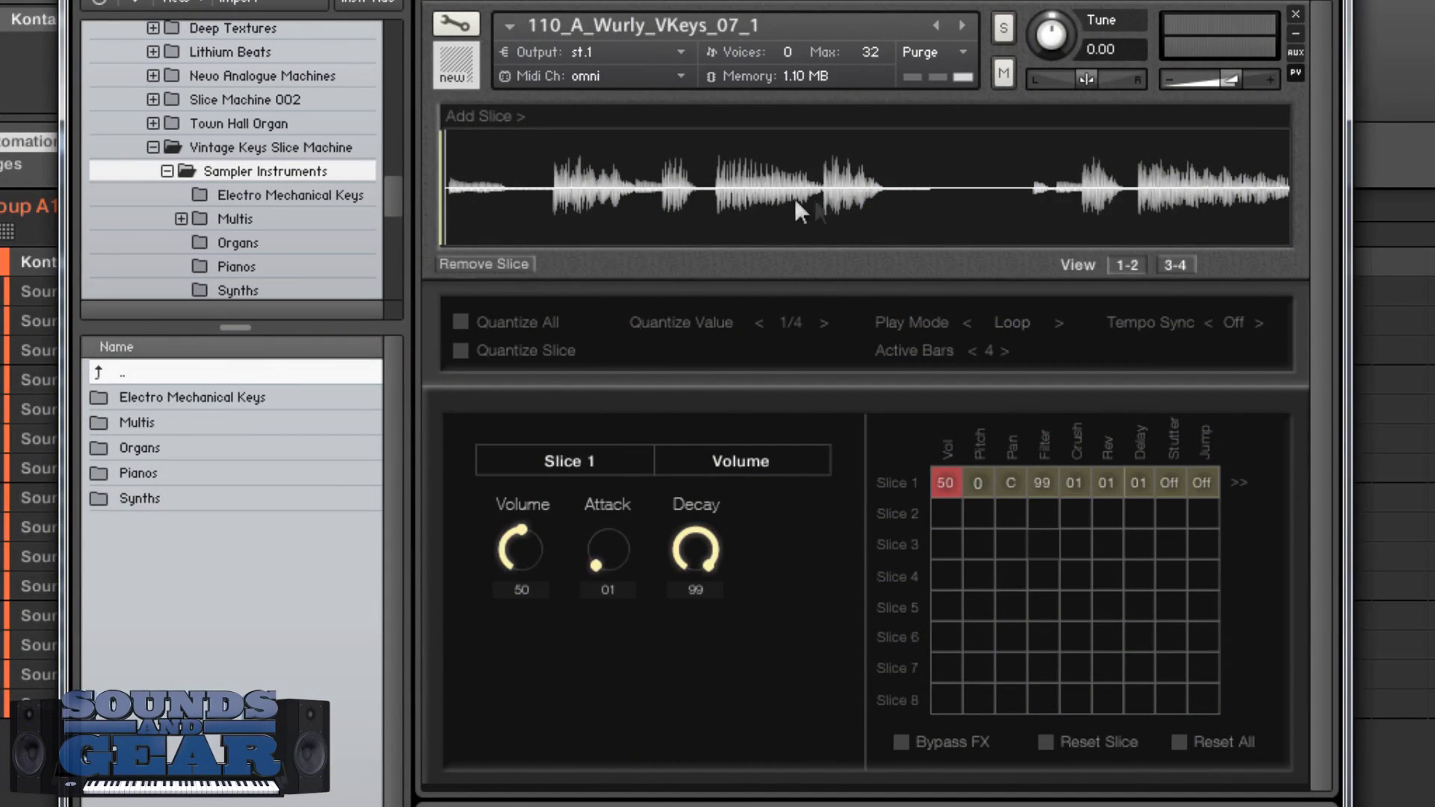
{"action": "left_click", "coordinate": [1172, 265]}
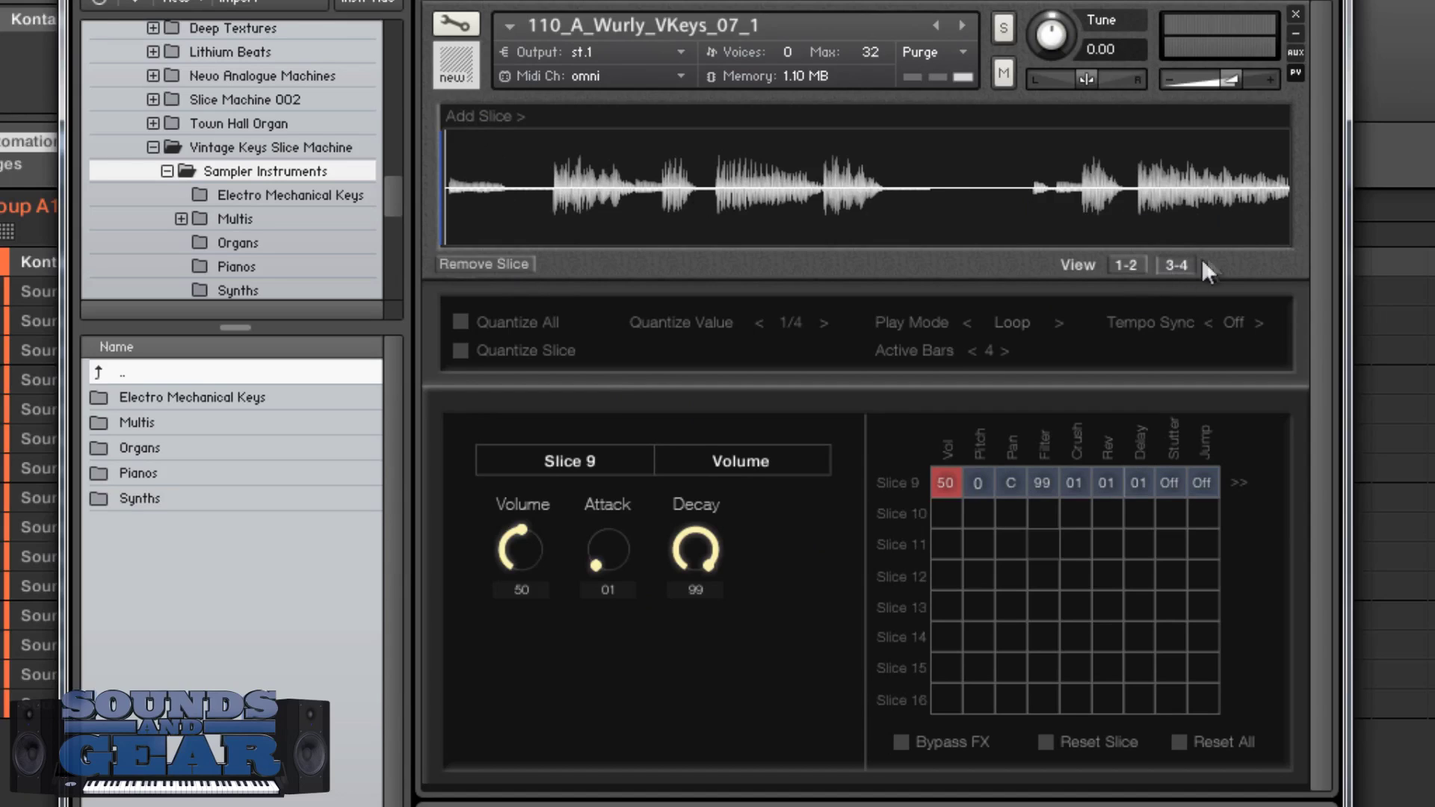
{"action": "left_click", "coordinate": [1133, 271]}
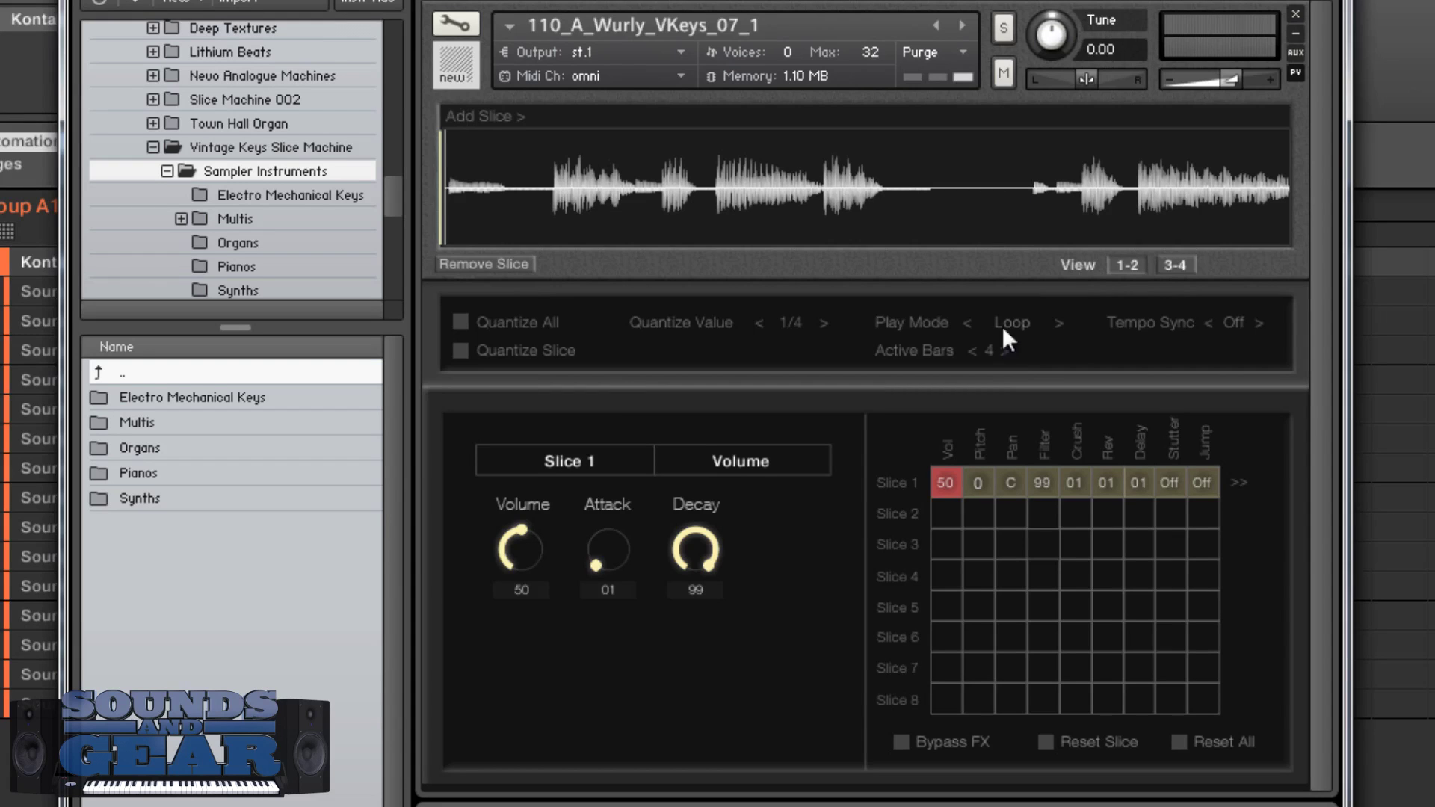
{"action": "left_click", "coordinate": [1059, 323]}
{"action": "left_click", "coordinate": [1058, 322]}
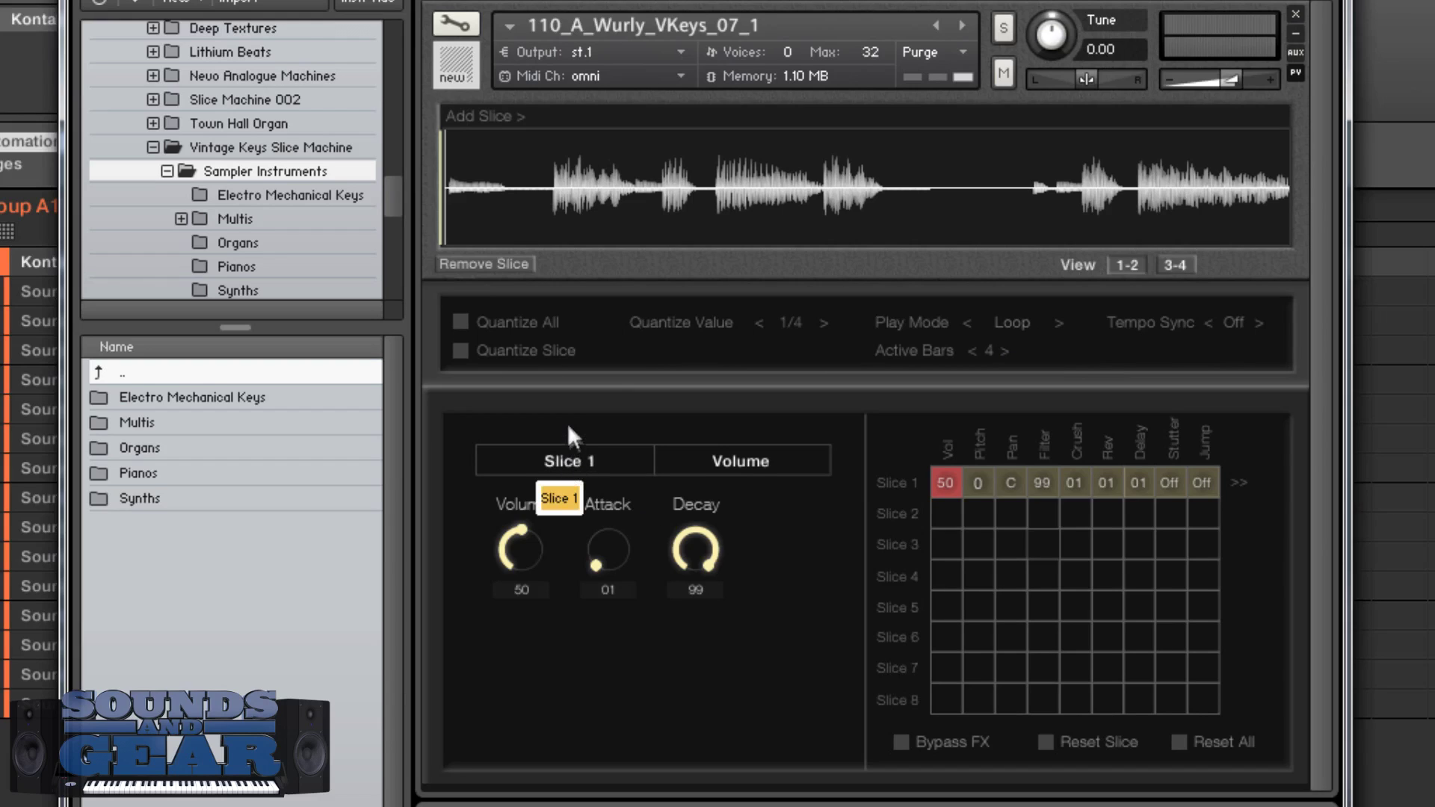
{"action": "left_click", "coordinate": [727, 460]}
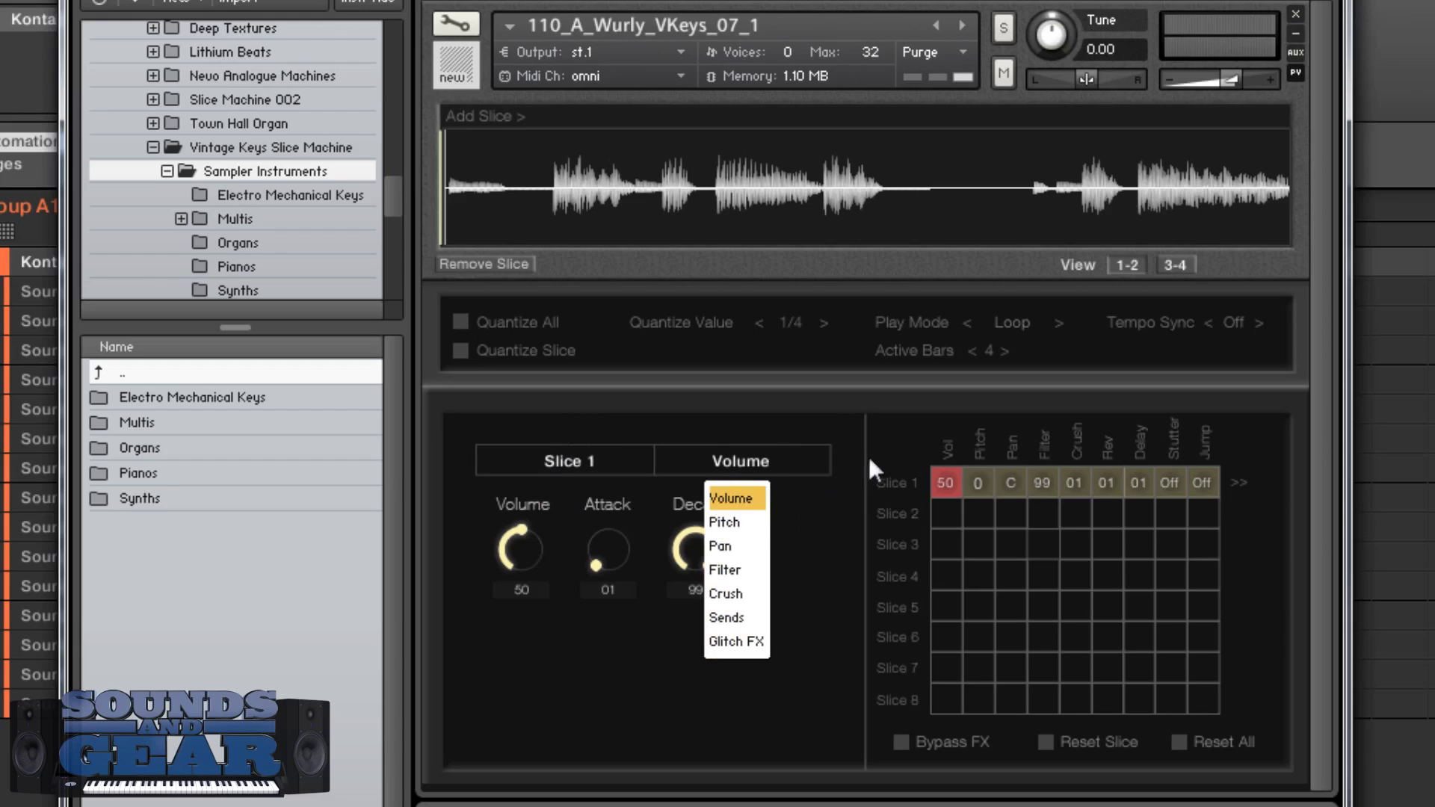
{"action": "left_click", "coordinate": [797, 423]}
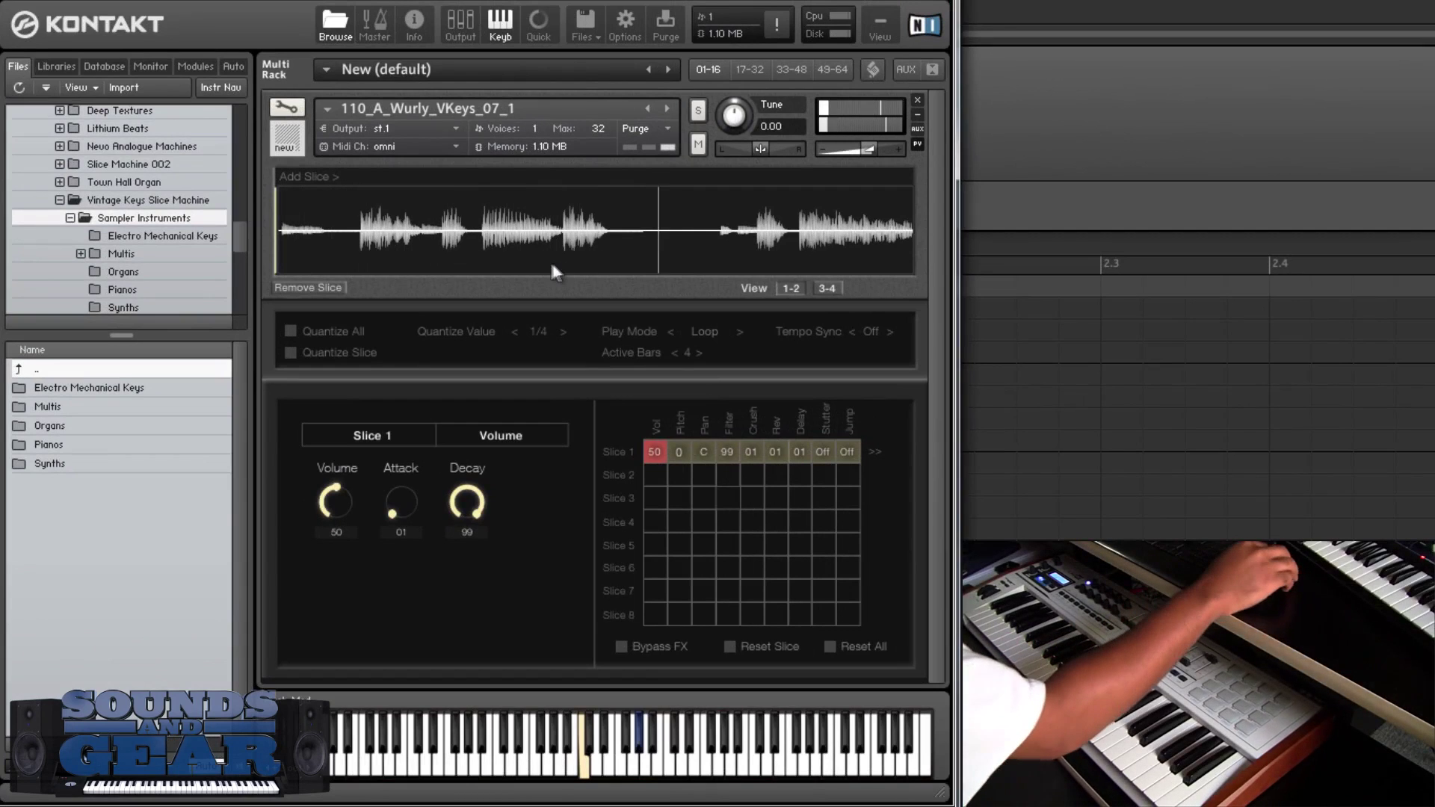
- Add six slice markers on the Wurly loop's note onsets, creating Slices 2–7
{"action": "mouse_move", "coordinate": [310, 177]}
{"action": "left_mouse_down"}
{"action": "mouse_move", "coordinate": [322, 202]}
{"action": "mouse_move", "coordinate": [818, 251]}
{"action": "left_mouse_up"}
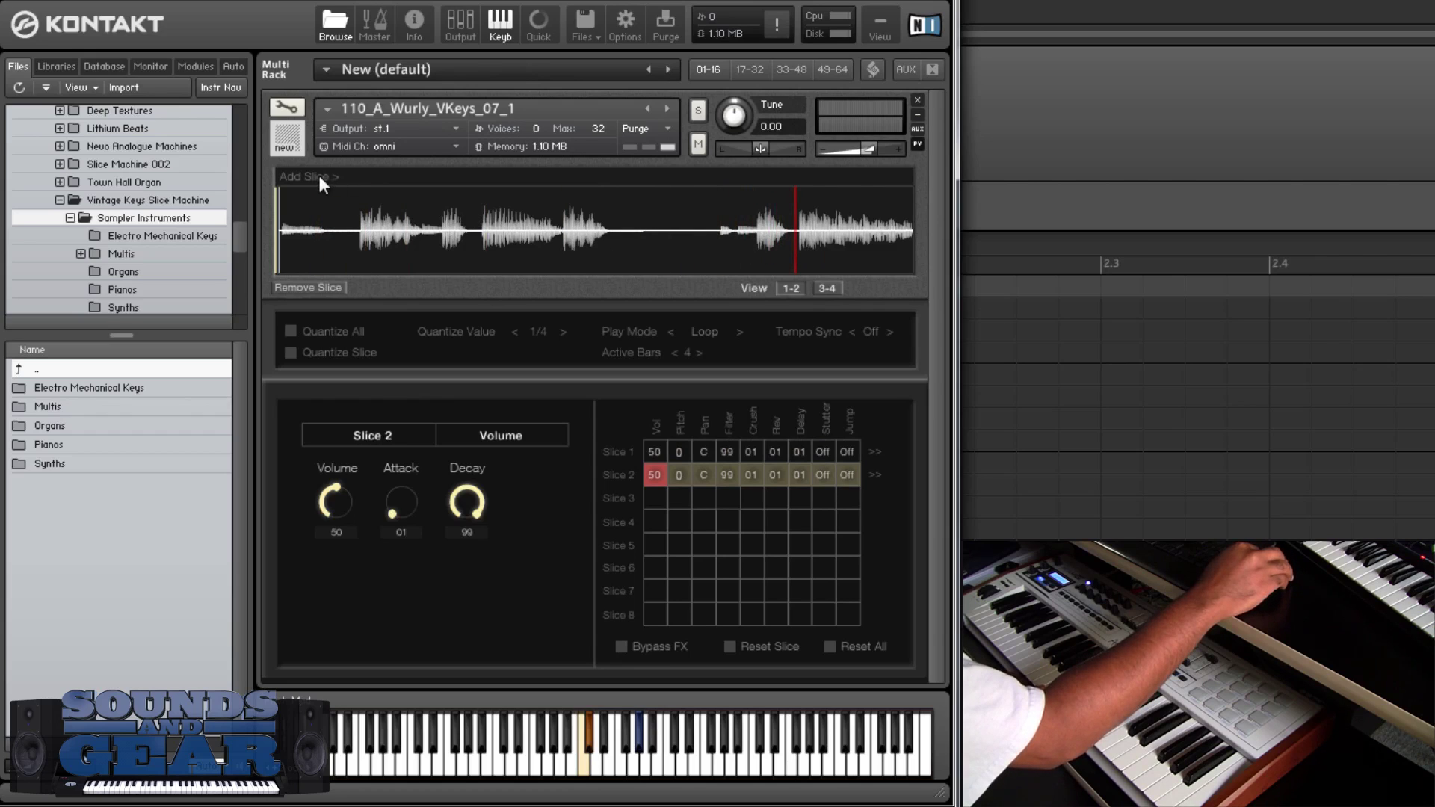
{"action": "mouse_move", "coordinate": [319, 176]}
{"action": "left_mouse_down"}
{"action": "mouse_move", "coordinate": [320, 218]}
{"action": "mouse_move", "coordinate": [672, 241]}
{"action": "left_mouse_up"}
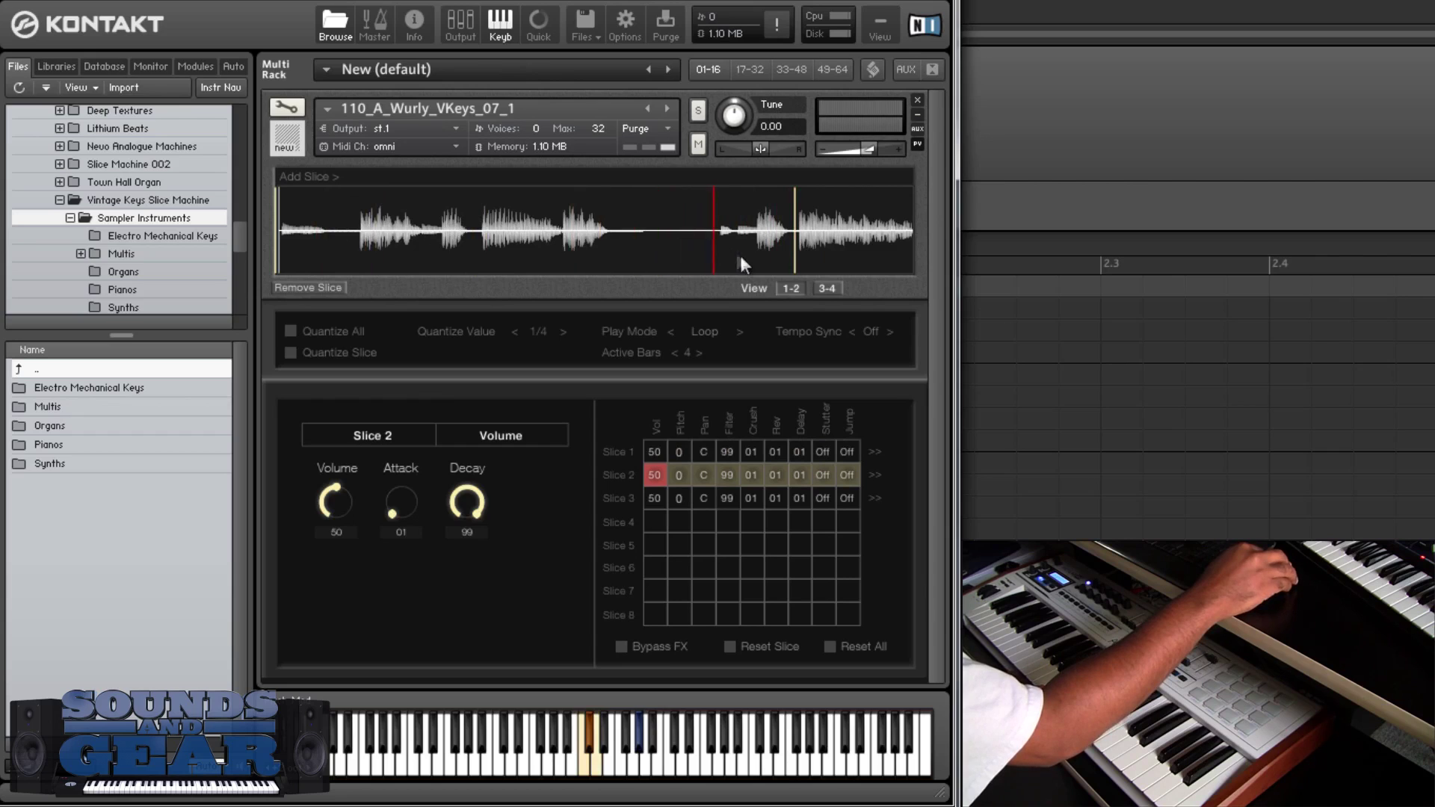
{"action": "mouse_move", "coordinate": [299, 176]}
{"action": "left_mouse_down"}
{"action": "mouse_move", "coordinate": [303, 224]}
{"action": "mouse_move", "coordinate": [493, 242]}
{"action": "left_mouse_up"}
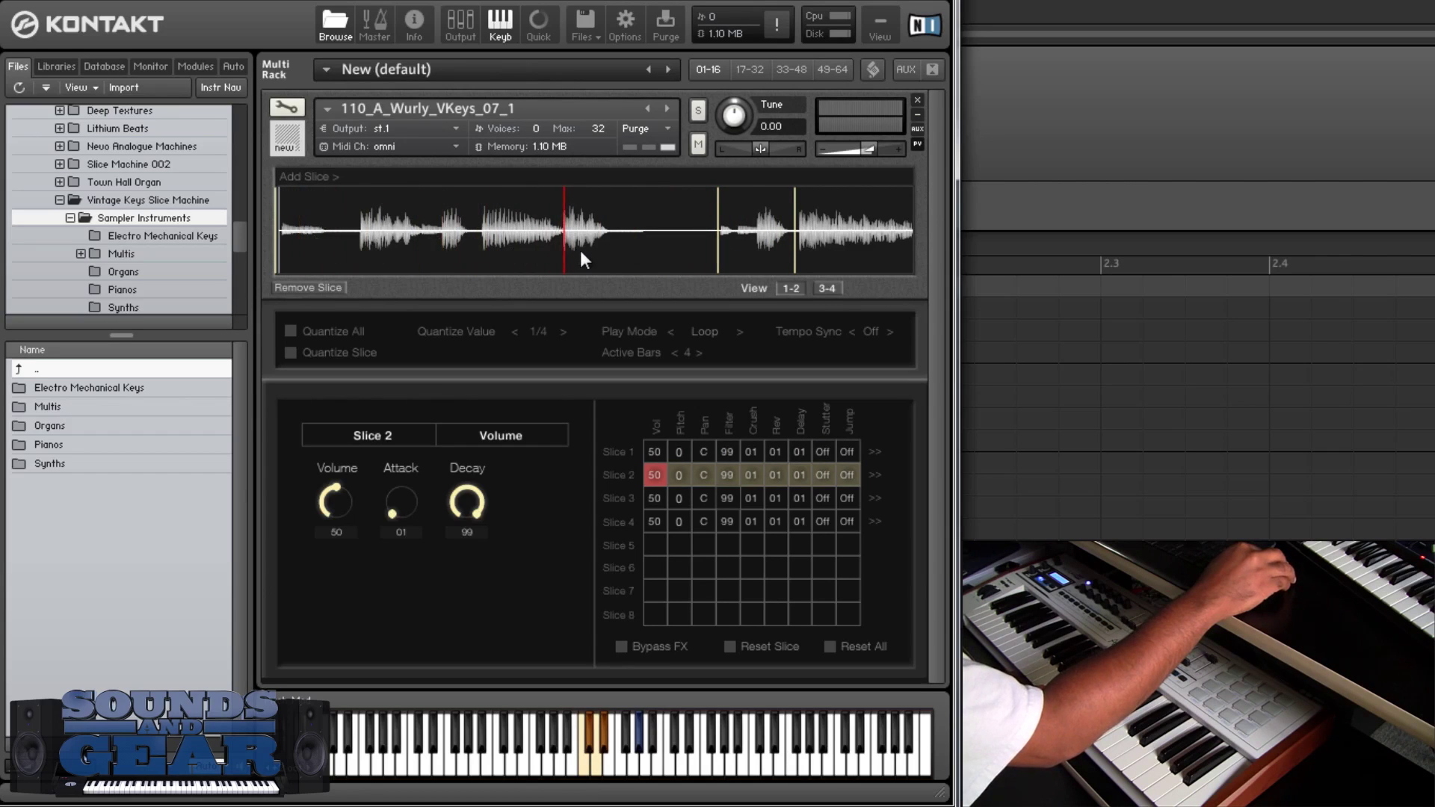
{"action": "left_click_drag", "start_coordinate": [580, 249], "coordinate": [577, 252]}
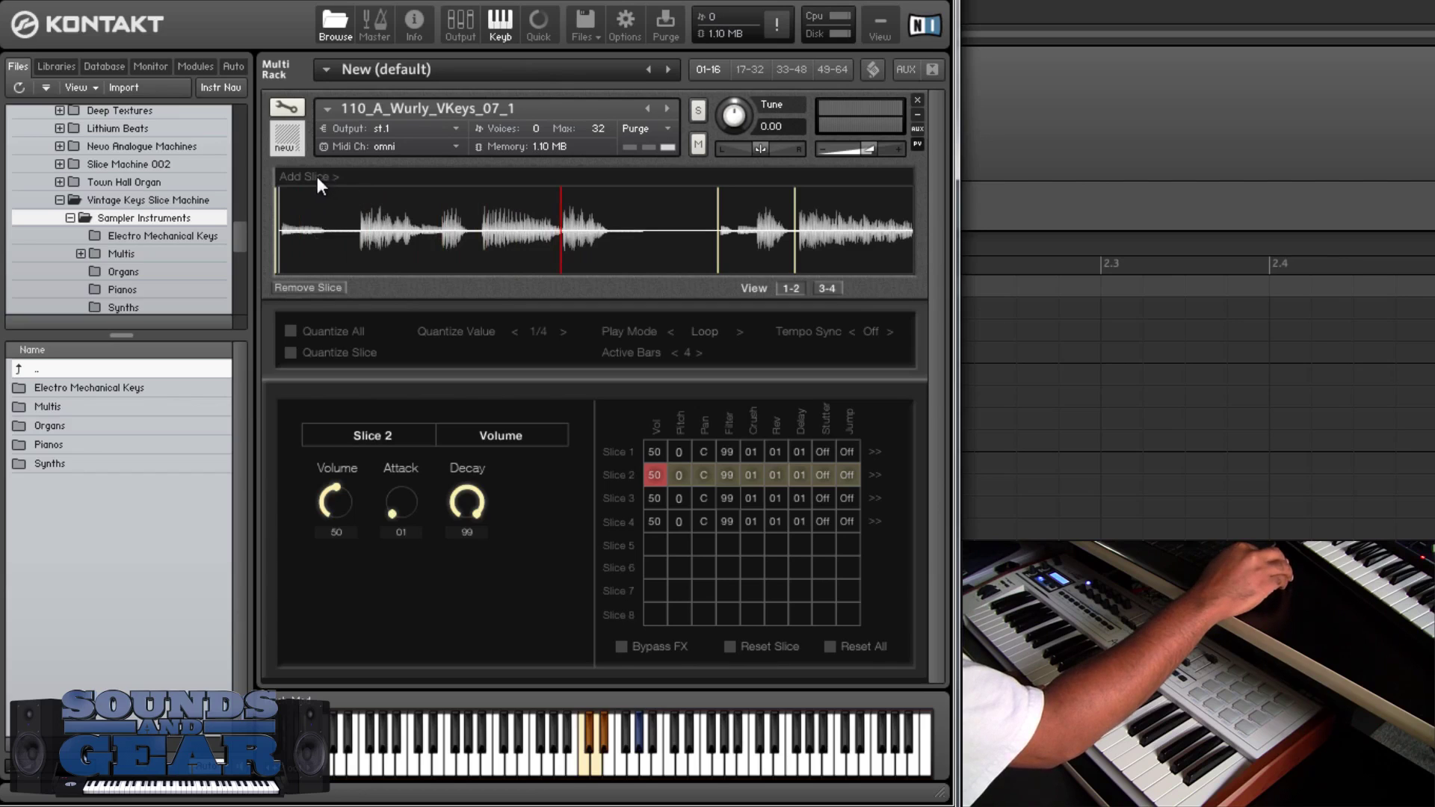
{"action": "mouse_move", "coordinate": [317, 176]}
{"action": "left_mouse_down"}
{"action": "mouse_move", "coordinate": [317, 213]}
{"action": "mouse_move", "coordinate": [446, 227]}
{"action": "left_mouse_up"}
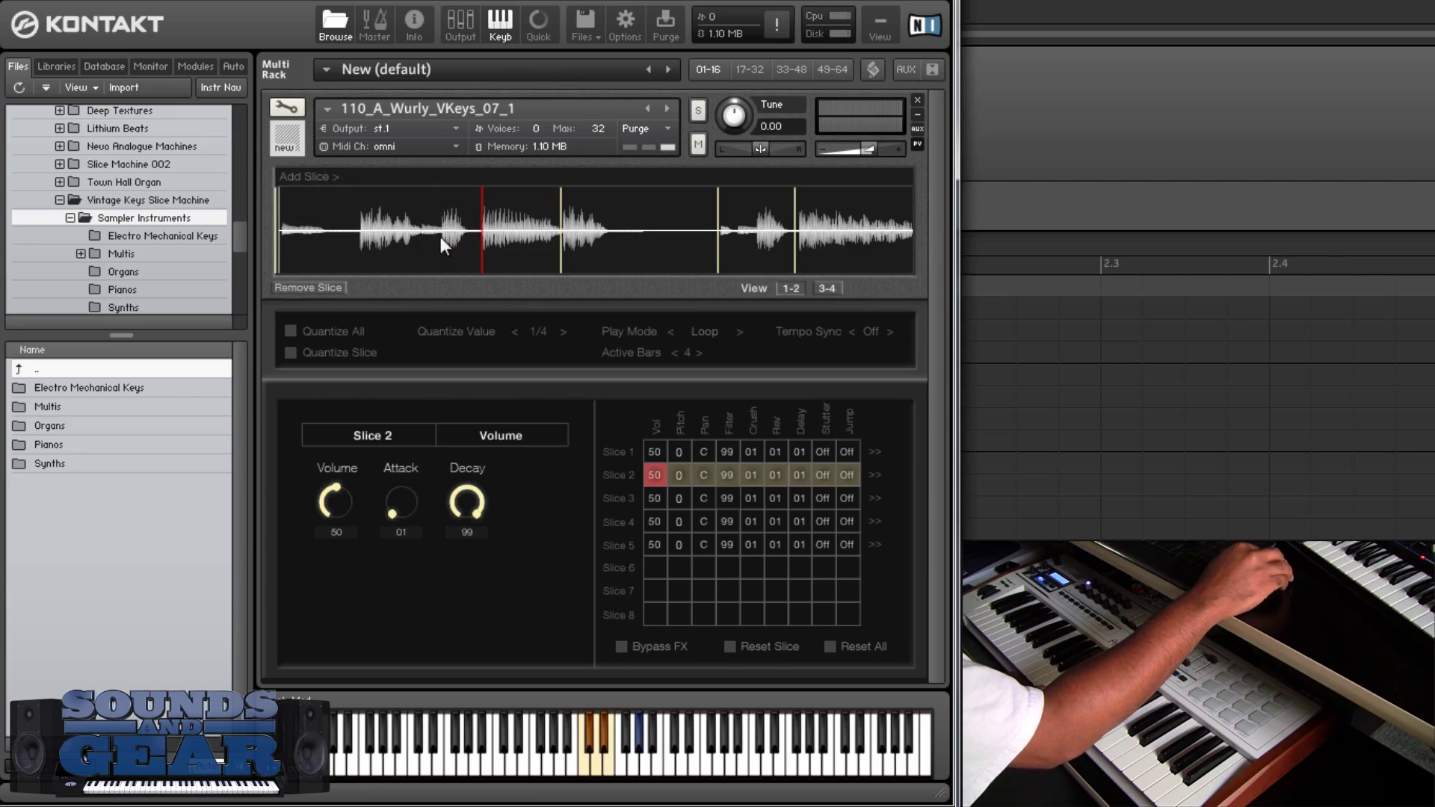
{"action": "mouse_move", "coordinate": [297, 182]}
{"action": "left_mouse_down"}
{"action": "mouse_move", "coordinate": [298, 205]}
{"action": "mouse_move", "coordinate": [441, 226]}
{"action": "left_mouse_up"}
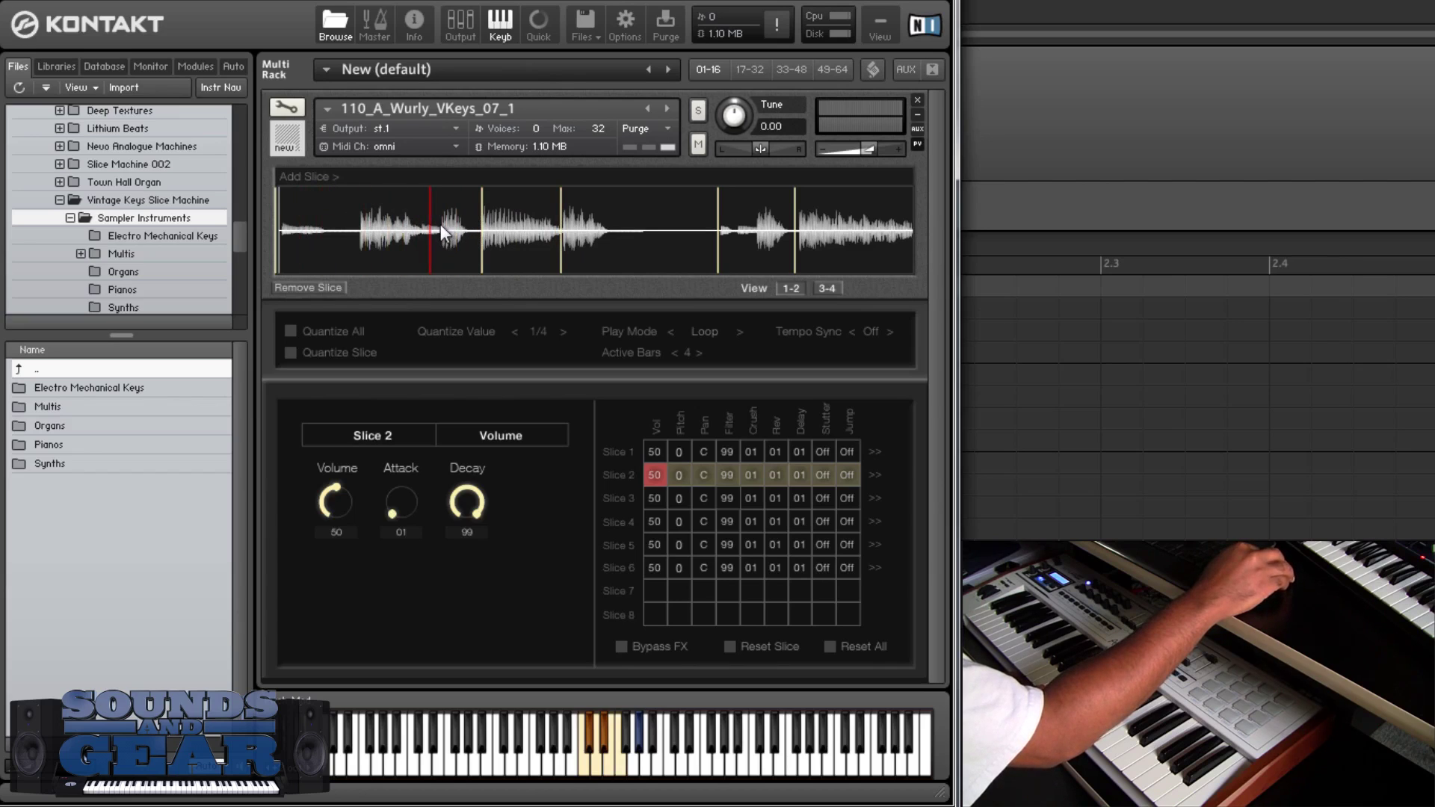
{"action": "left_click_drag", "start_coordinate": [317, 175], "coordinate": [313, 208]}
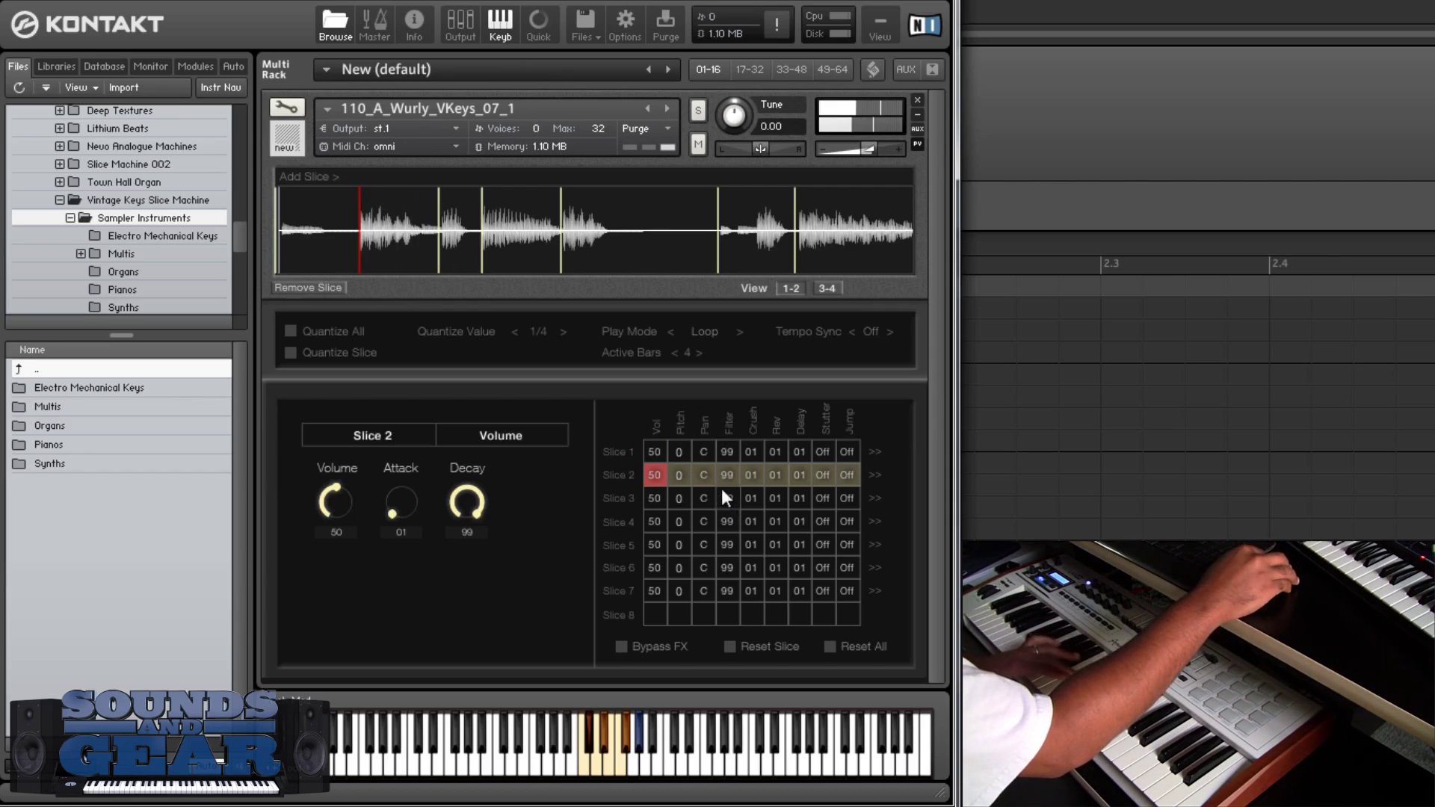
- Select slice 2 and drag its filter cutoff down from 99 to 28
{"action": "left_click", "coordinate": [875, 475]}
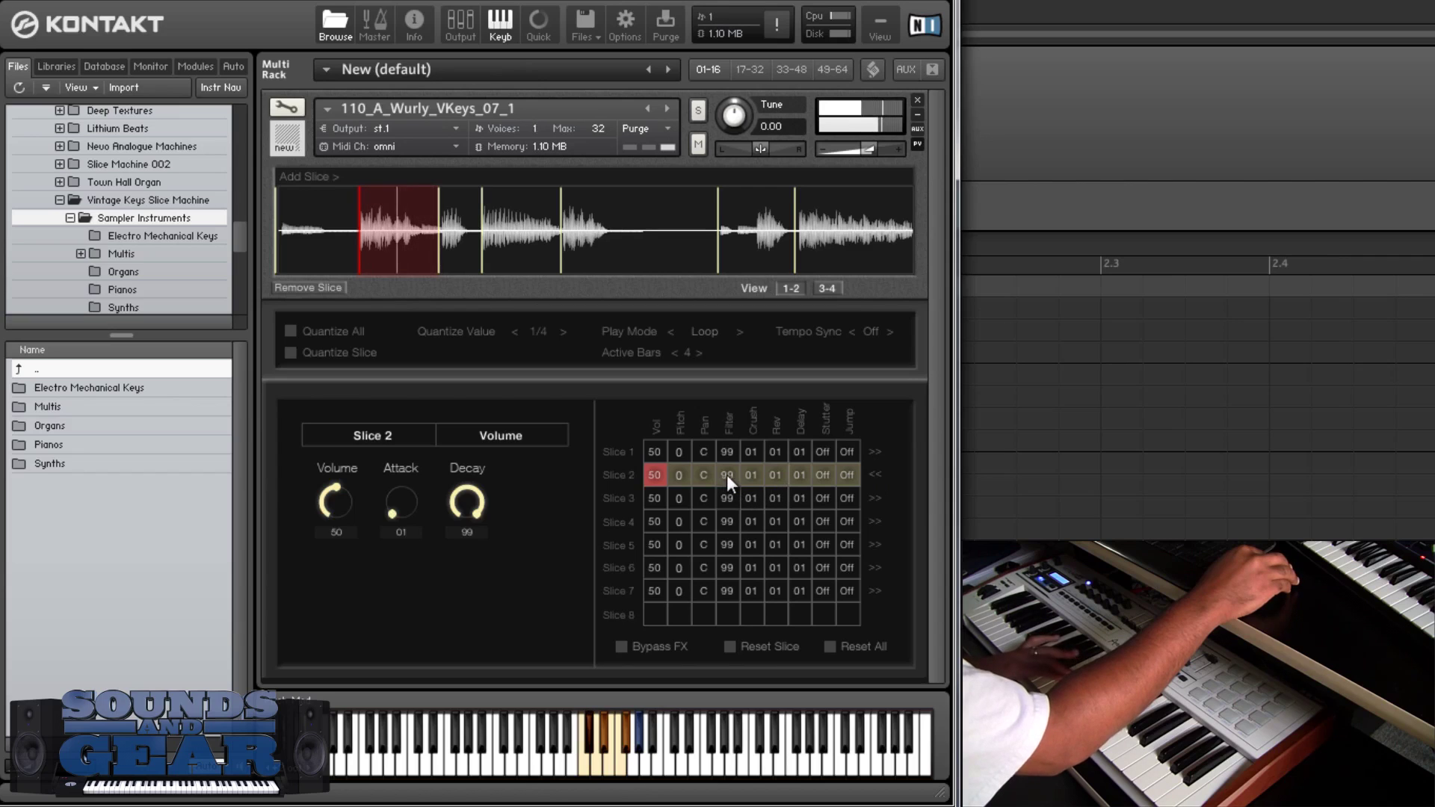
{"action": "left_click_drag", "start_coordinate": [726, 473], "coordinate": [734, 547]}
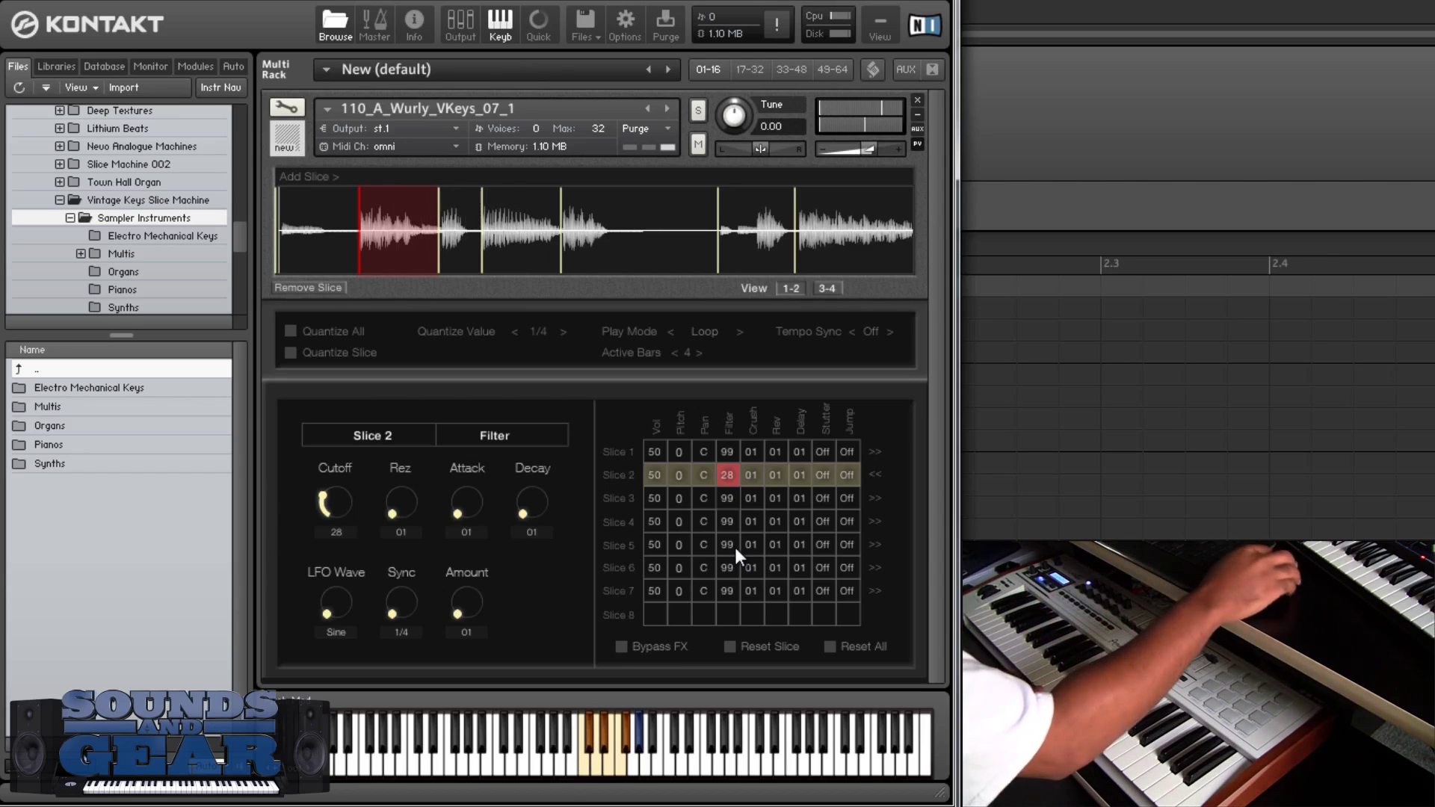
- Load 110_D_Rhodes_VKeys_01_2 from the Electro Mechanical Keys folder into the rack
{"action": "double_click", "coordinate": [177, 391]}
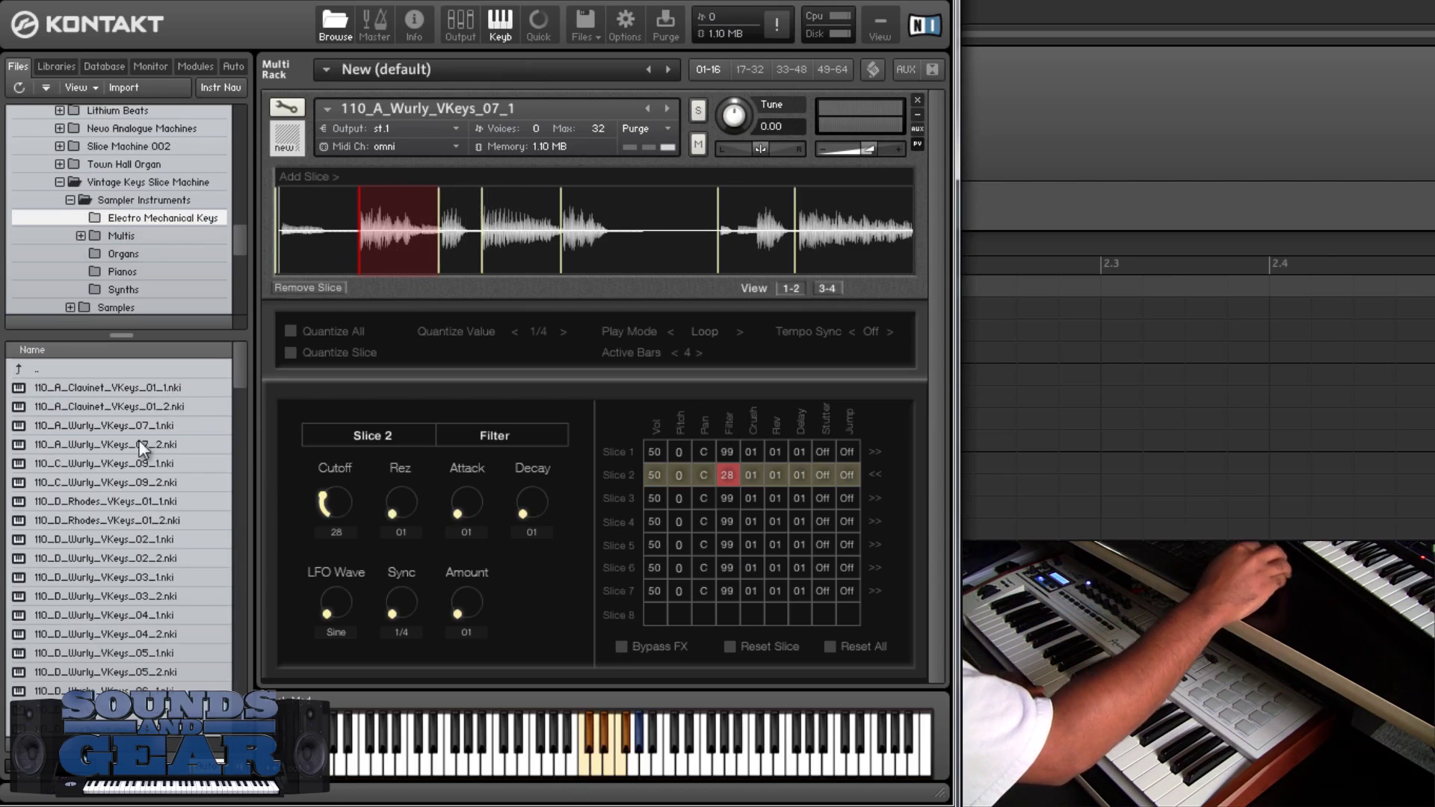
{"action": "scroll", "coordinate": [152, 551], "scroll_direction": "down", "scroll_amount": 1}
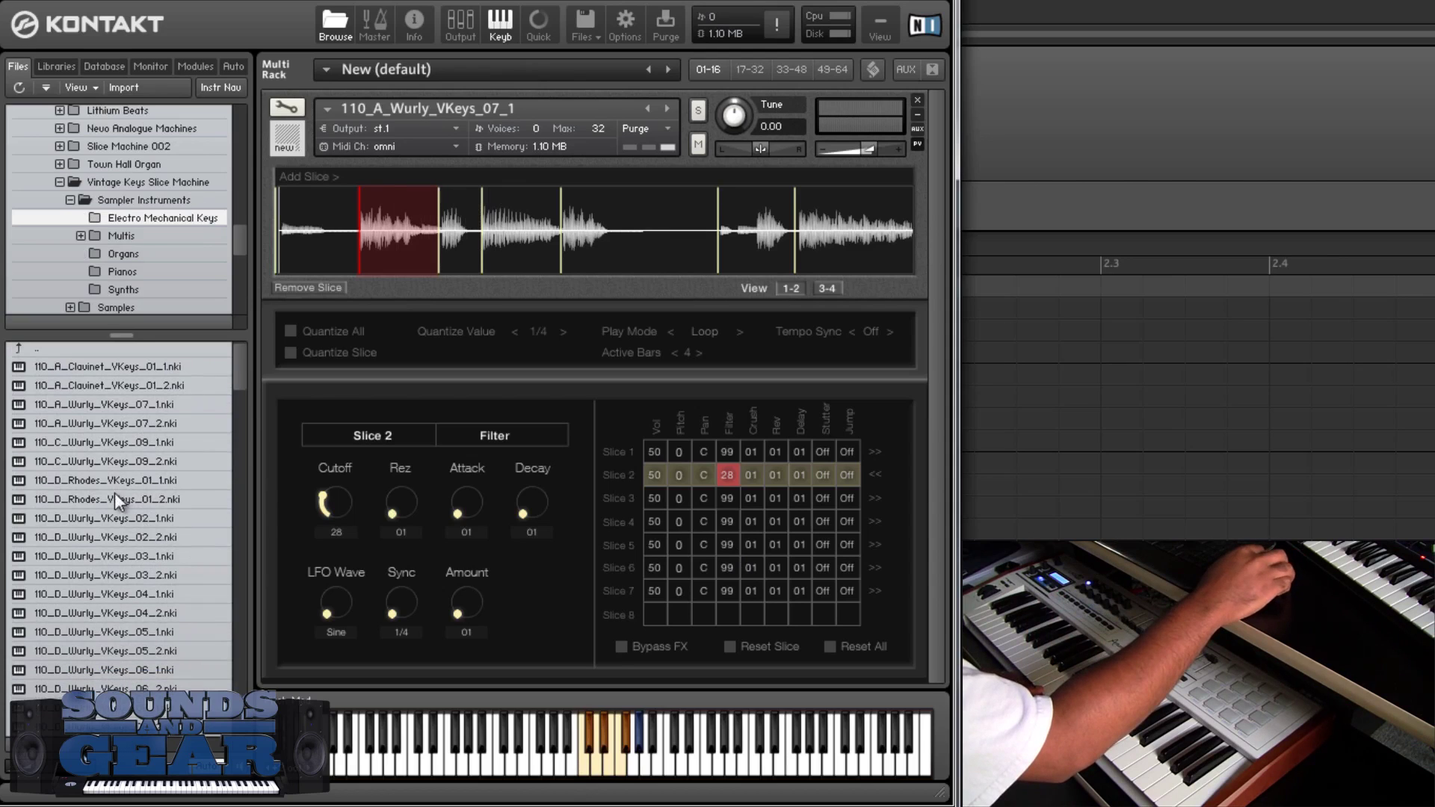
{"action": "left_click_drag", "start_coordinate": [106, 500], "coordinate": [486, 393]}
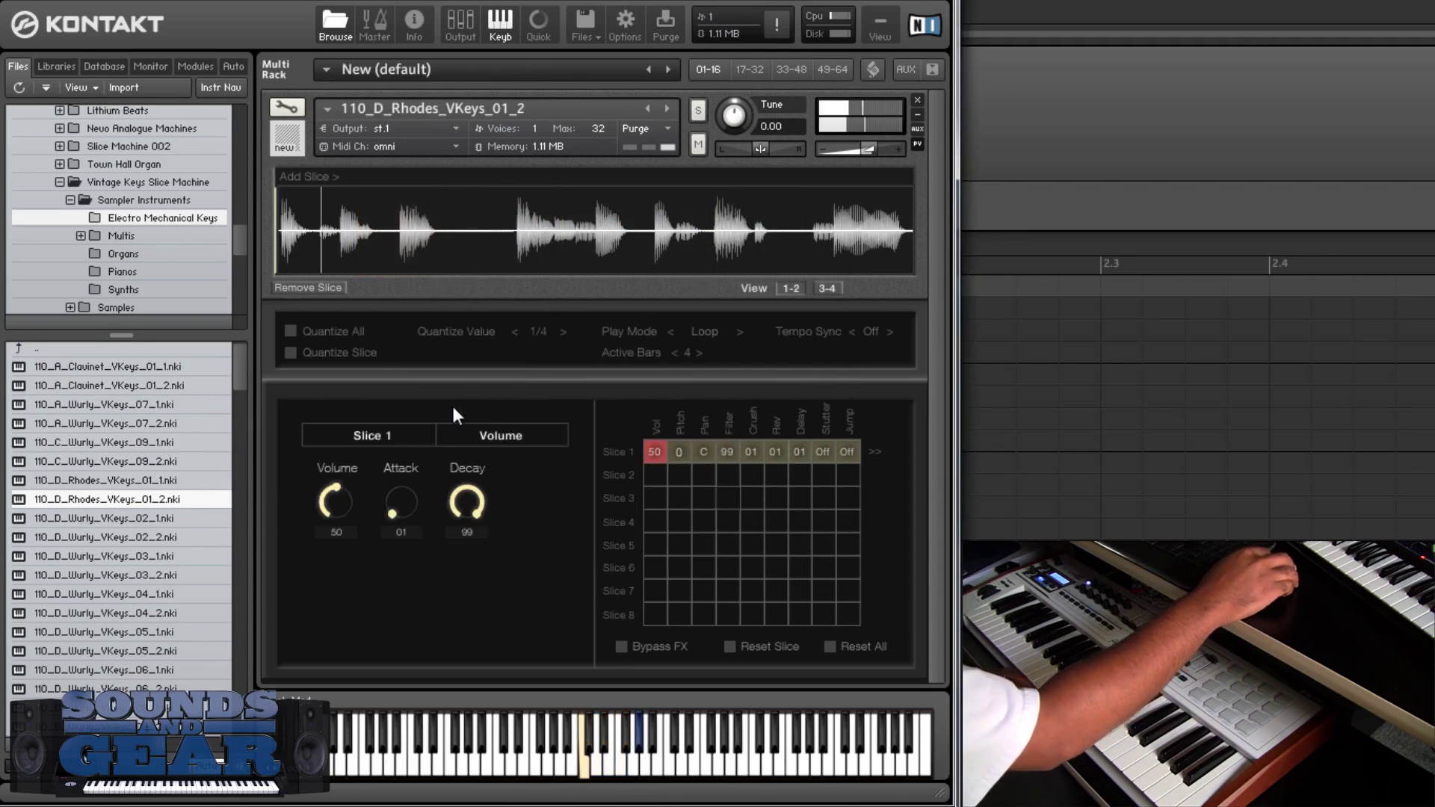
- Cut the Rhodes loop into four slices at note onsets, then load 110_D_Wurly_VKeys_06_1
{"action": "left_click", "coordinate": [296, 177]}
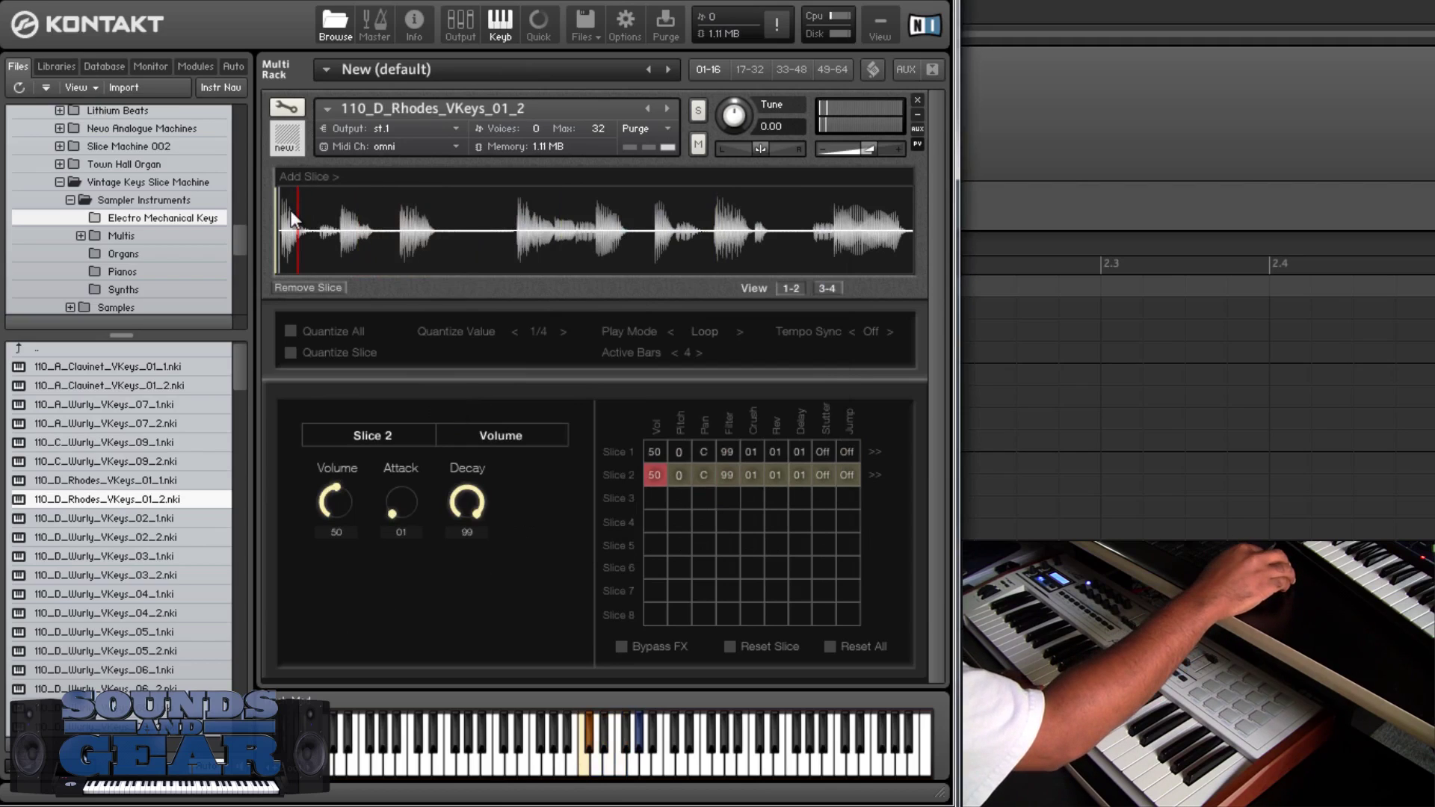
{"action": "left_click_drag", "start_coordinate": [299, 215], "coordinate": [780, 239]}
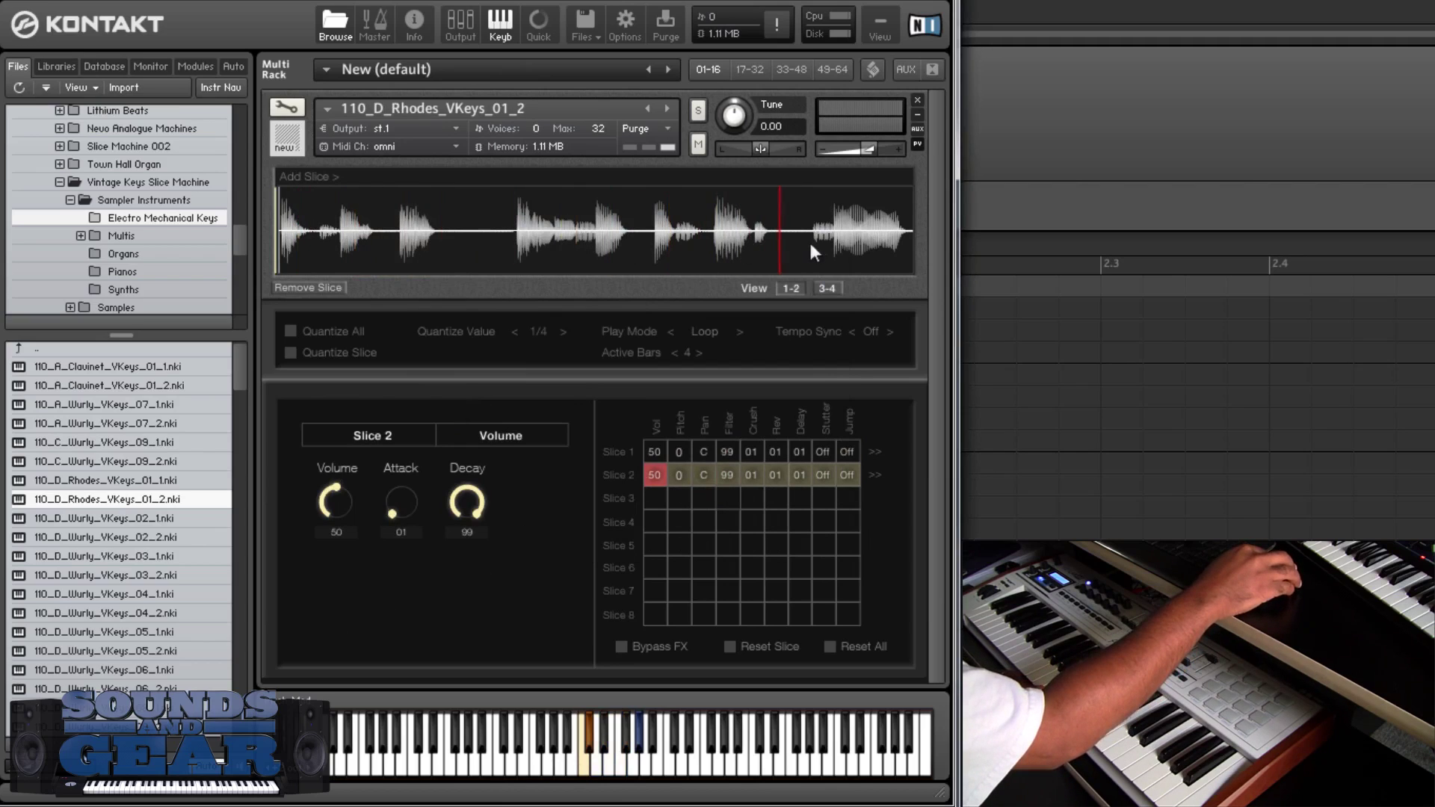
{"action": "left_click", "coordinate": [297, 181]}
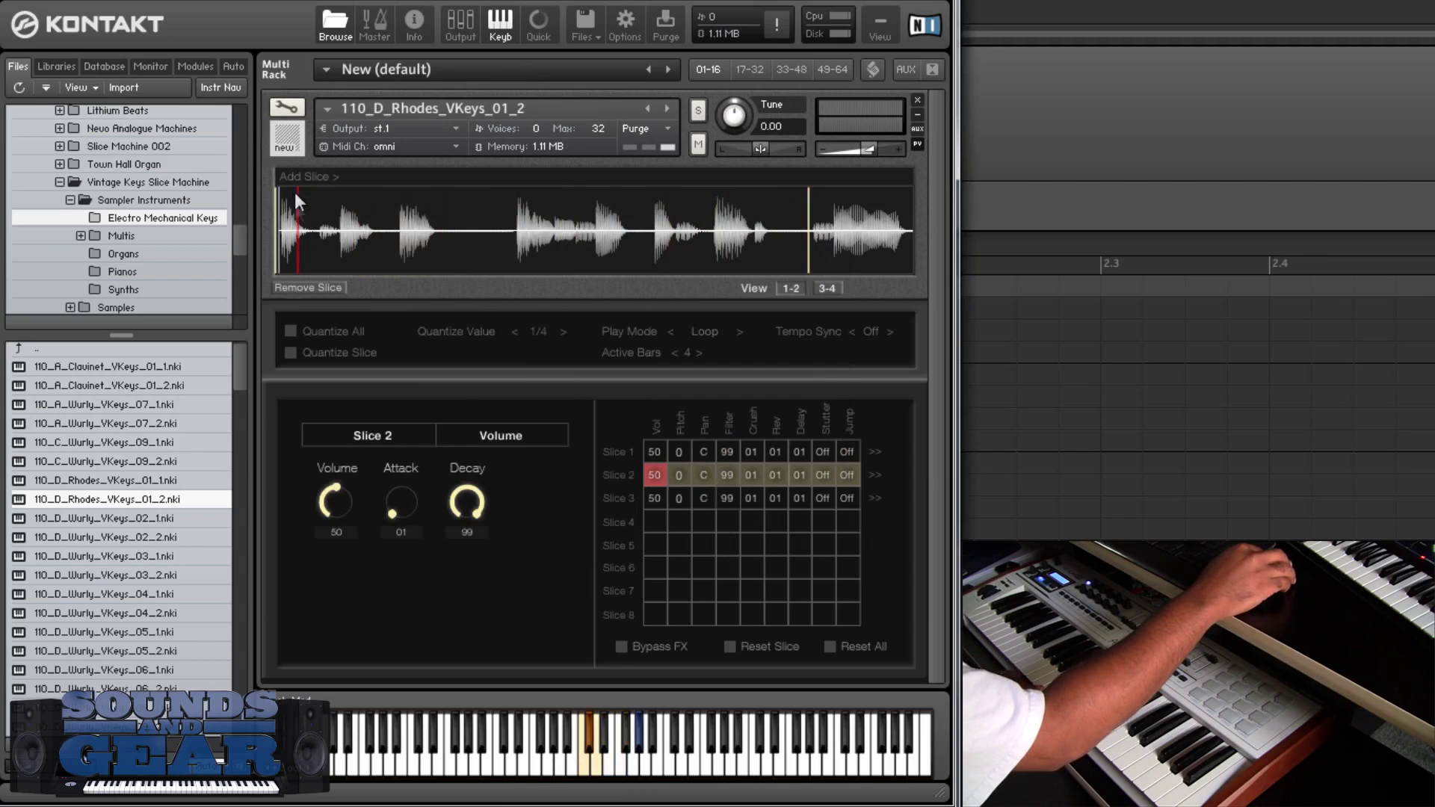
{"action": "left_click_drag", "start_coordinate": [293, 218], "coordinate": [494, 235]}
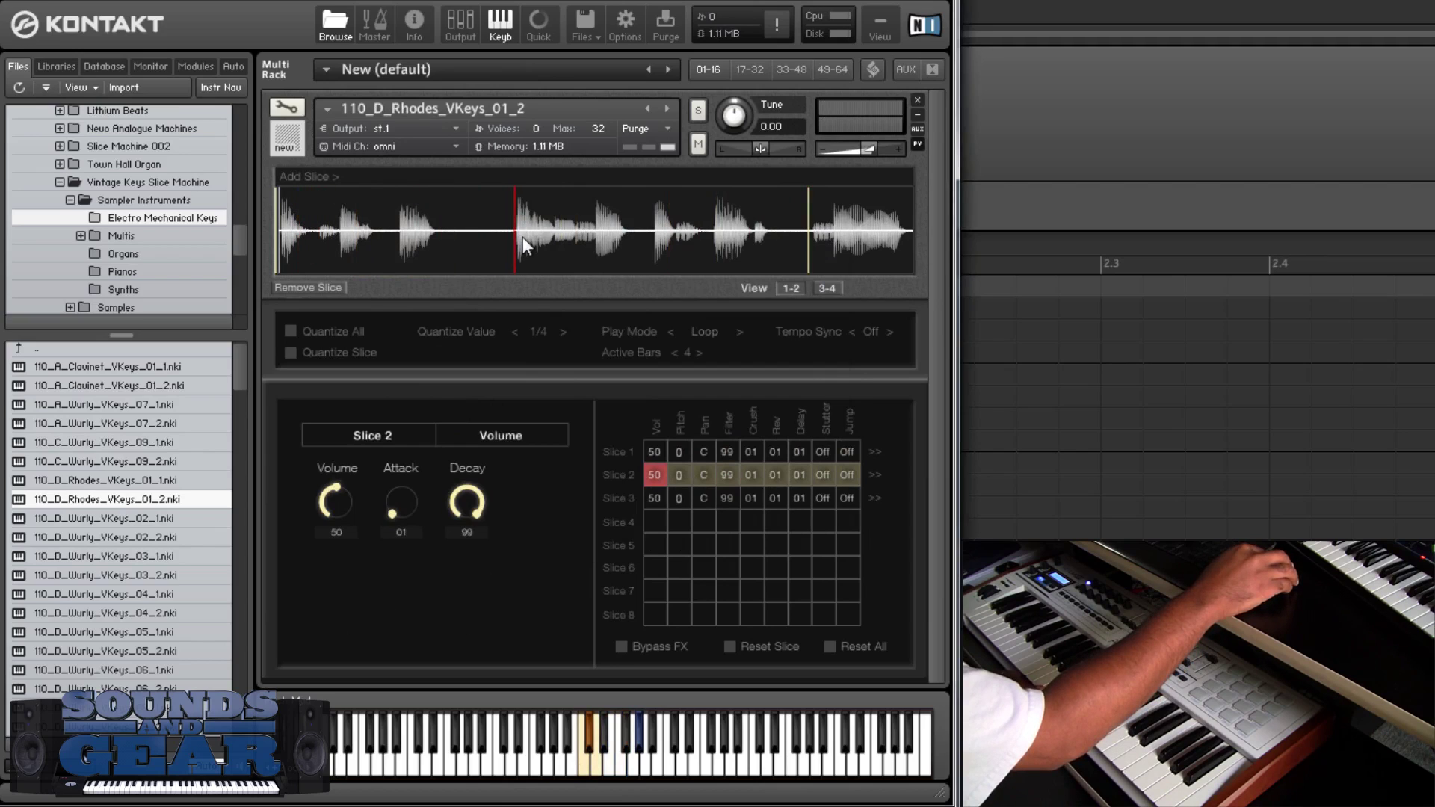
{"action": "left_click", "coordinate": [299, 181]}
{"action": "left_click_drag", "start_coordinate": [302, 217], "coordinate": [393, 235]}
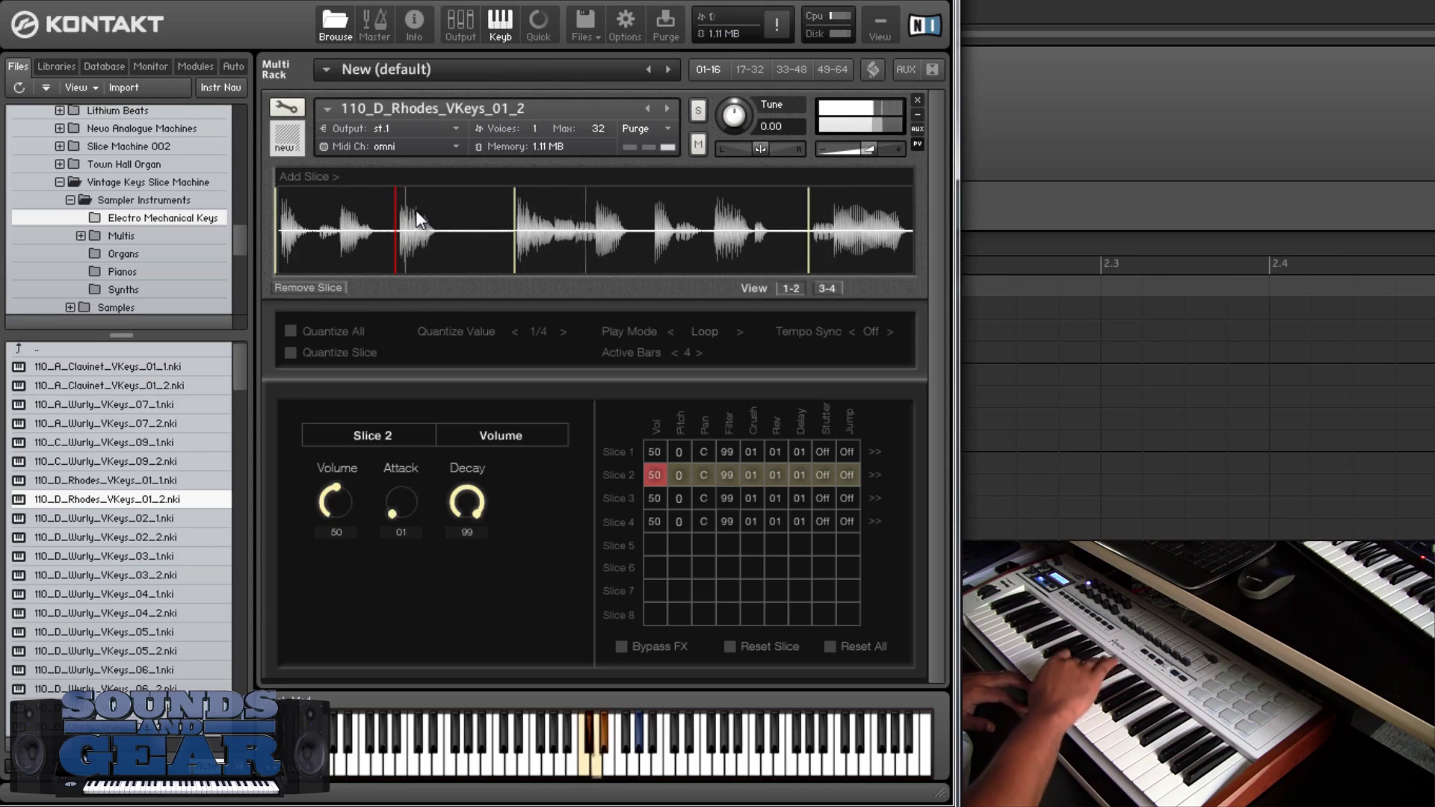
{"action": "key", "text": "Down"}
{"action": "key", "text": "Down"}
{"action": "key", "text": "Down"}
{"action": "key", "text": "Down"}
{"action": "key", "text": "Down"}
{"action": "key", "text": "Down"}
{"action": "key", "text": "Down"}
{"action": "key", "text": "Down"}
{"action": "key", "text": "Down"}
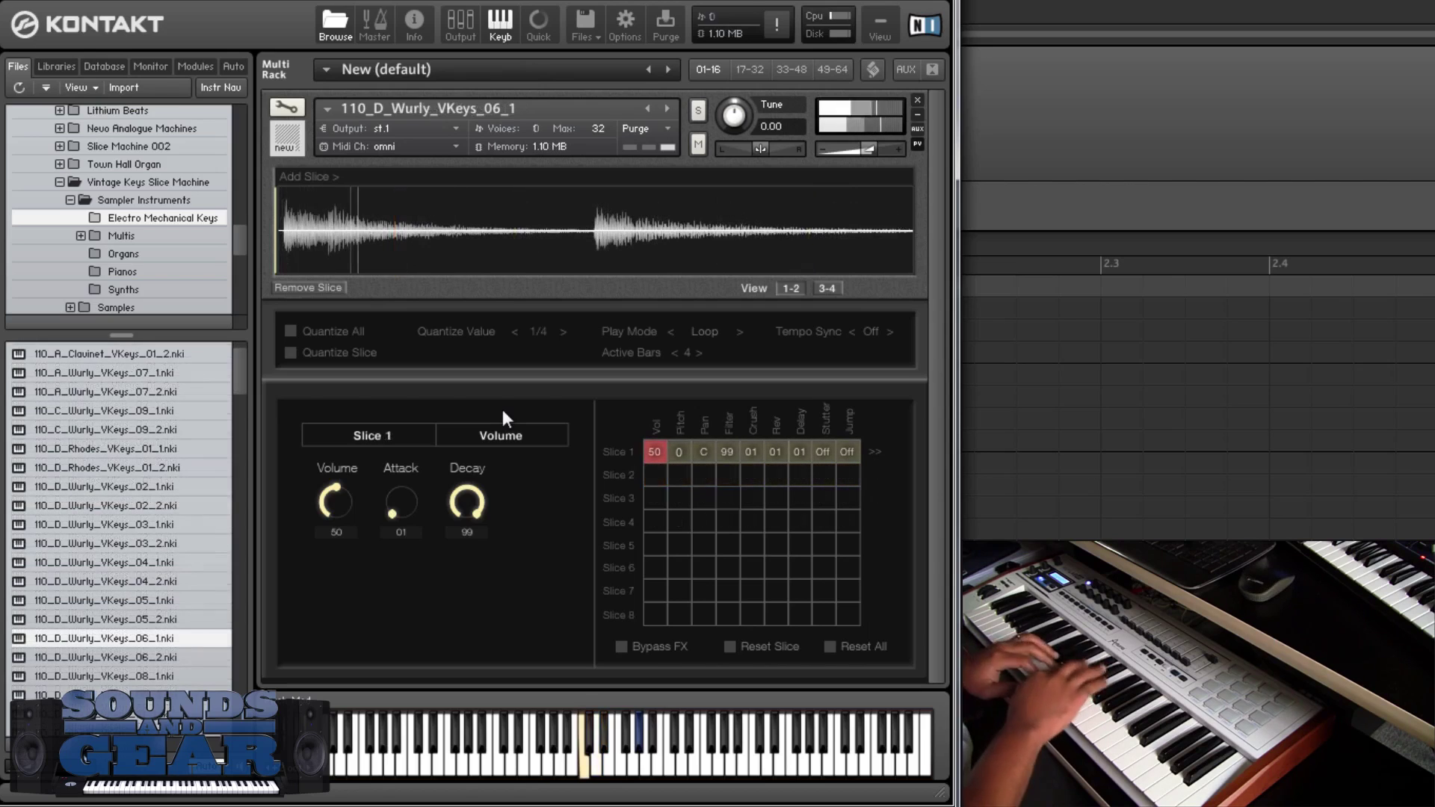
- Add two slice markers to 110_D_Wurly_VKeys_06_1, placing one on the second note onset
{"action": "left_click", "coordinate": [311, 176]}
{"action": "left_click_drag", "start_coordinate": [319, 201], "coordinate": [593, 223]}
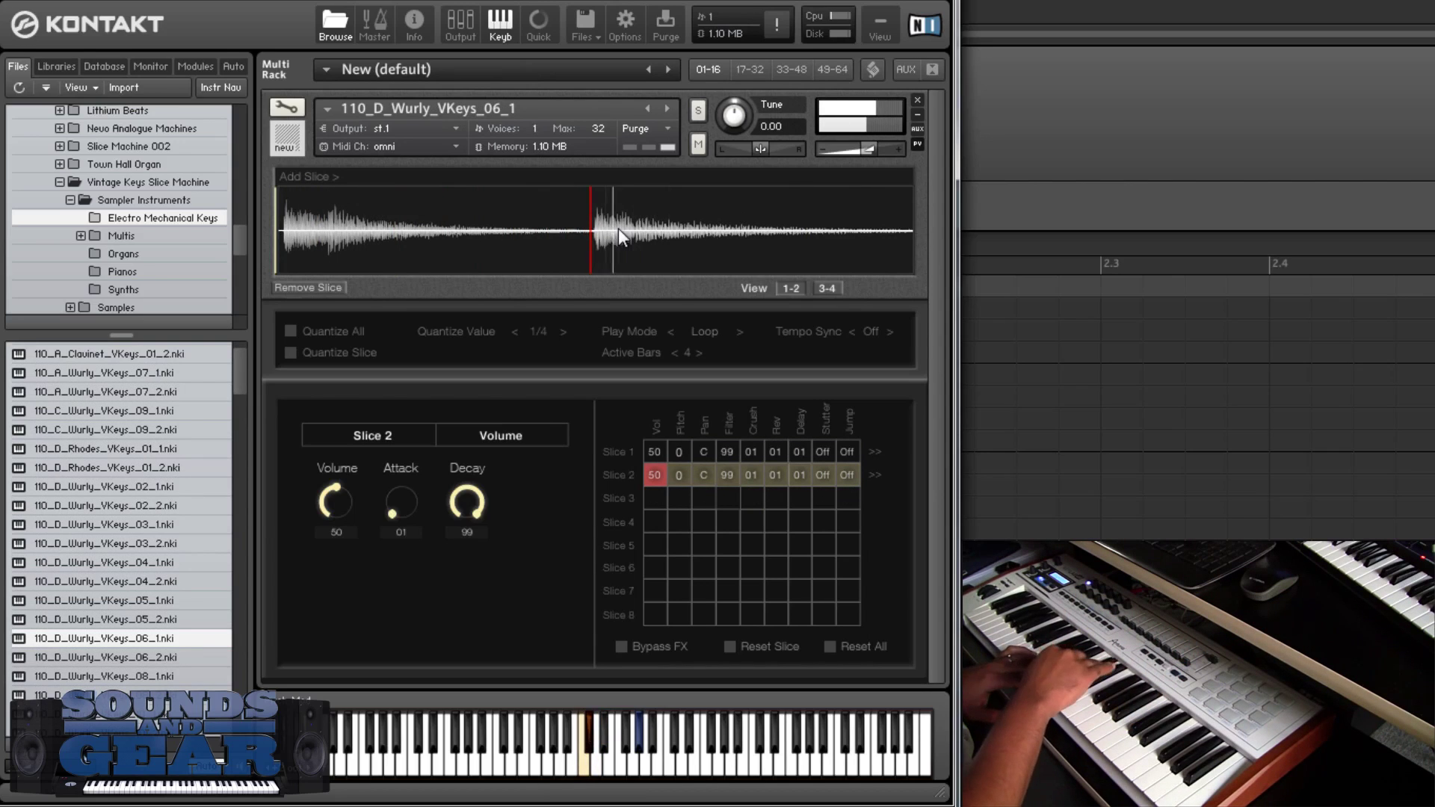
{"action": "left_click", "coordinate": [317, 179]}
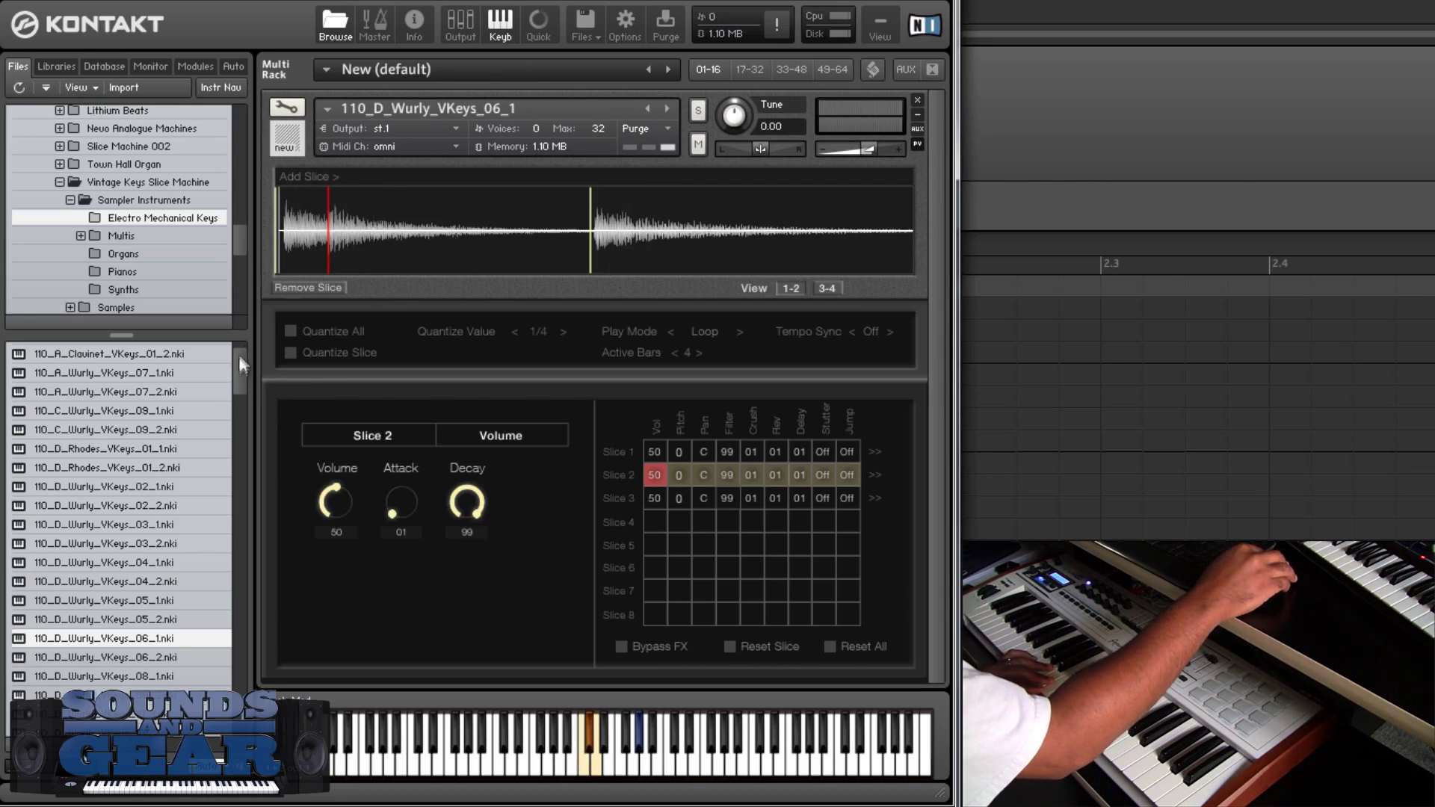
{"action": "left_click_drag", "start_coordinate": [236, 380], "coordinate": [214, 560]}
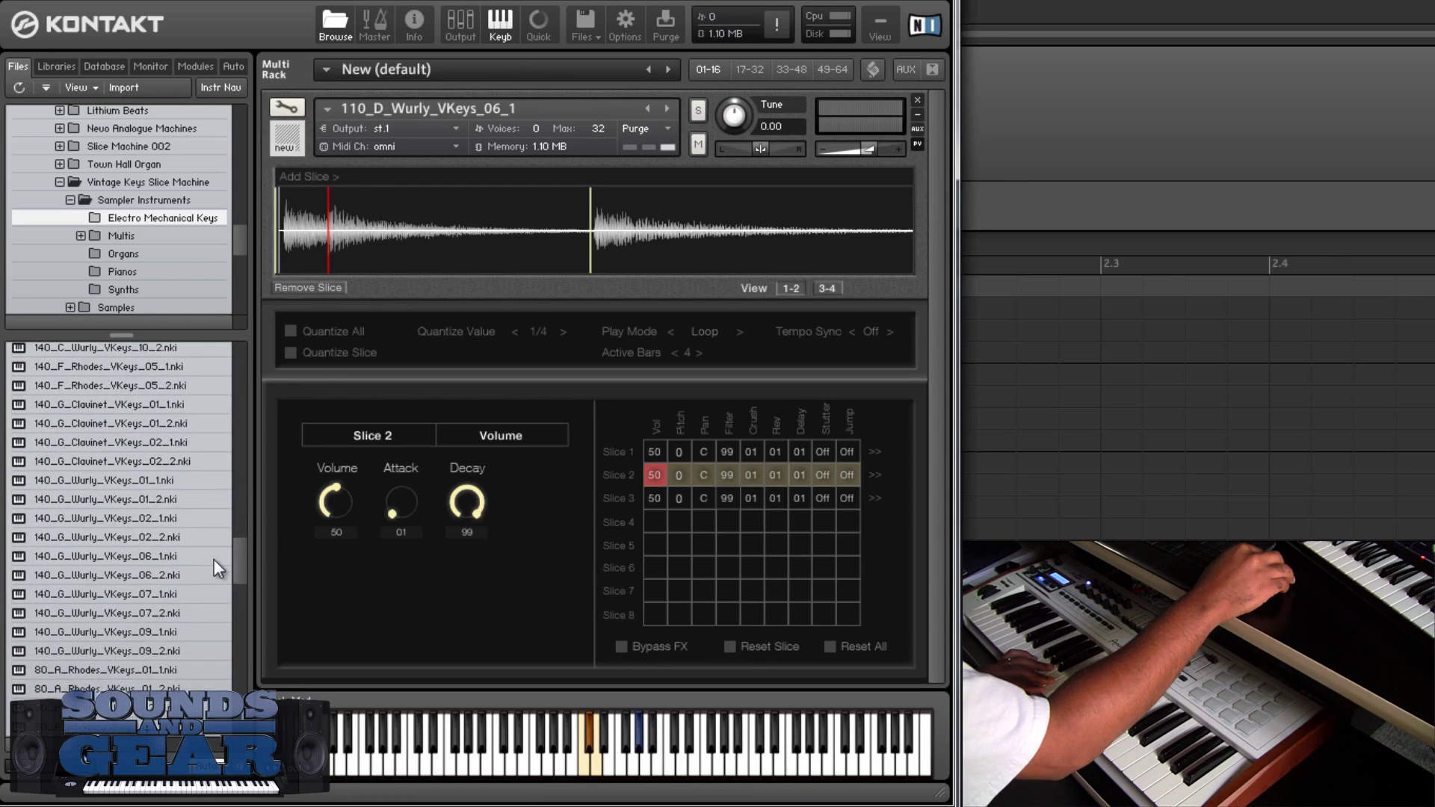
- Load 140_G_Clavinet_VKeys_01_2 into the rack and add two slices to it
{"action": "left_click_drag", "start_coordinate": [112, 423], "coordinate": [526, 424]}
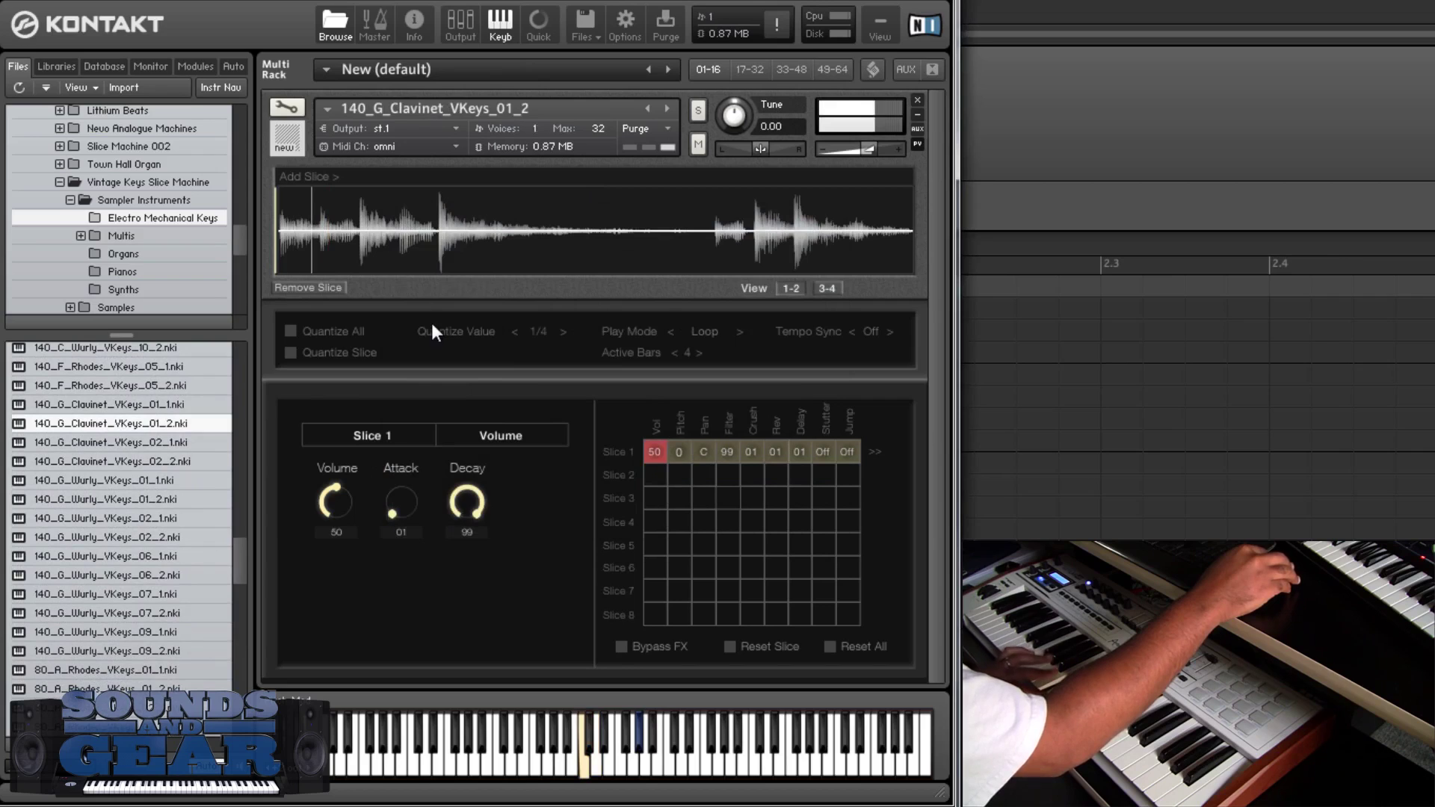
{"action": "left_click", "coordinate": [320, 179]}
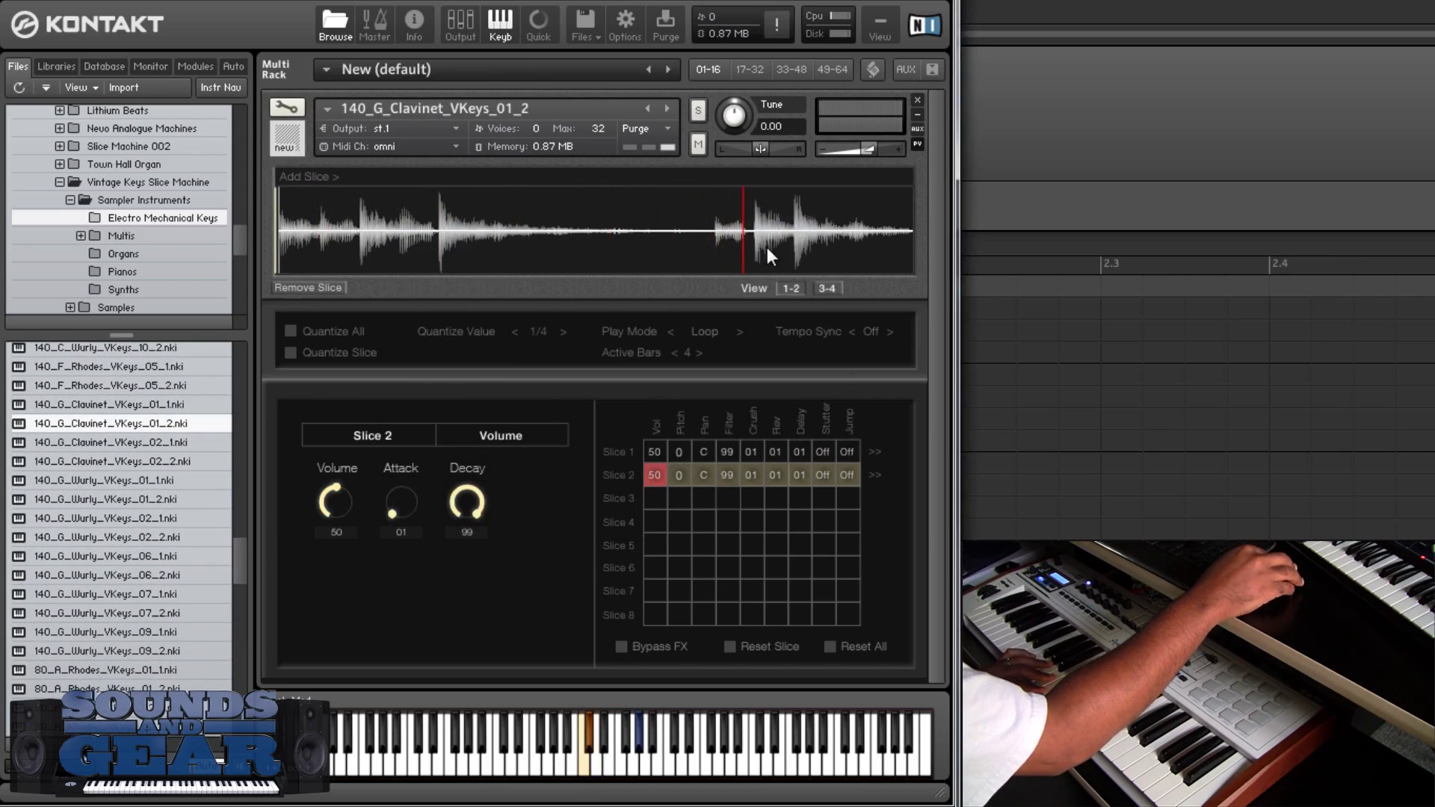
{"action": "left_click", "coordinate": [330, 177]}
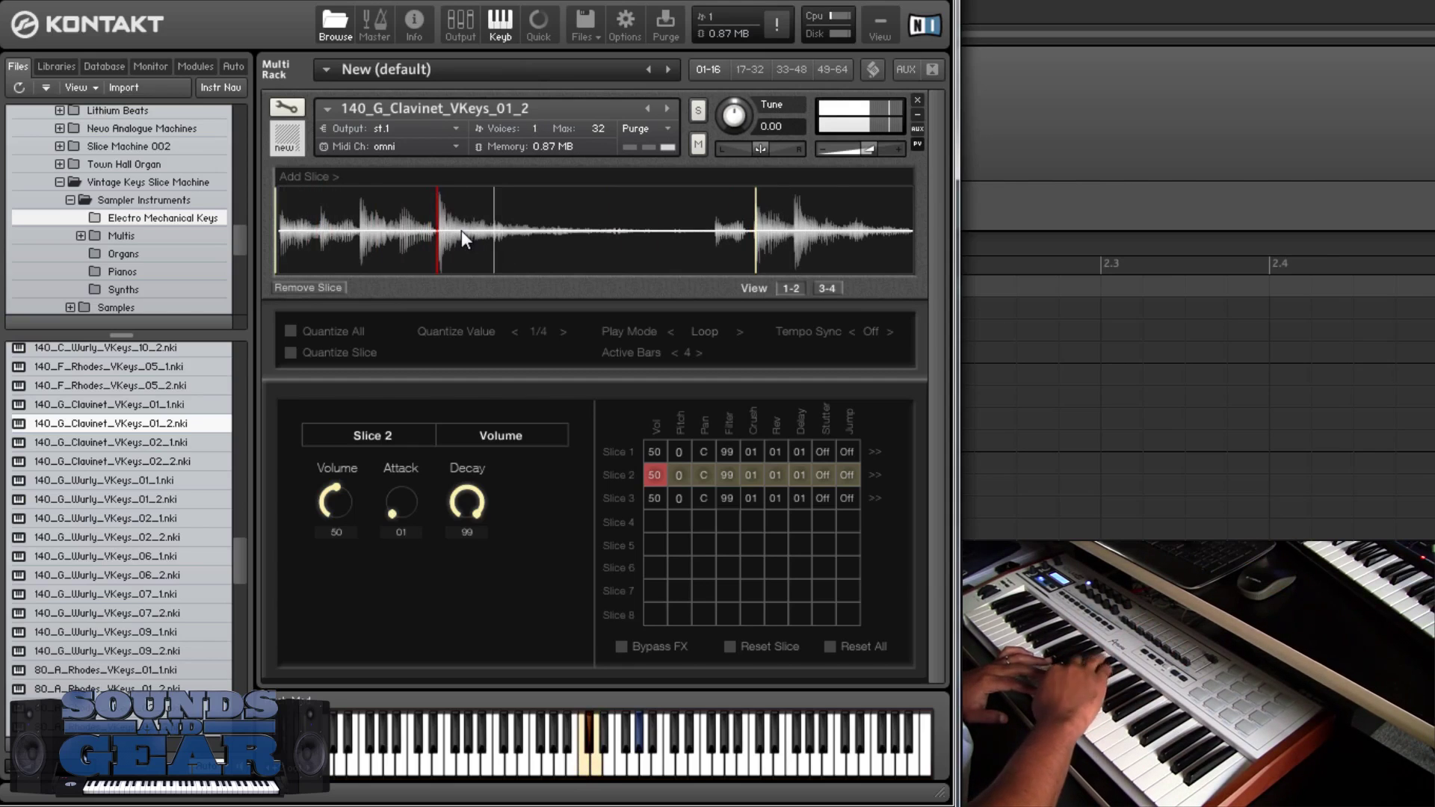
{"action": "key", "text": "Down"}
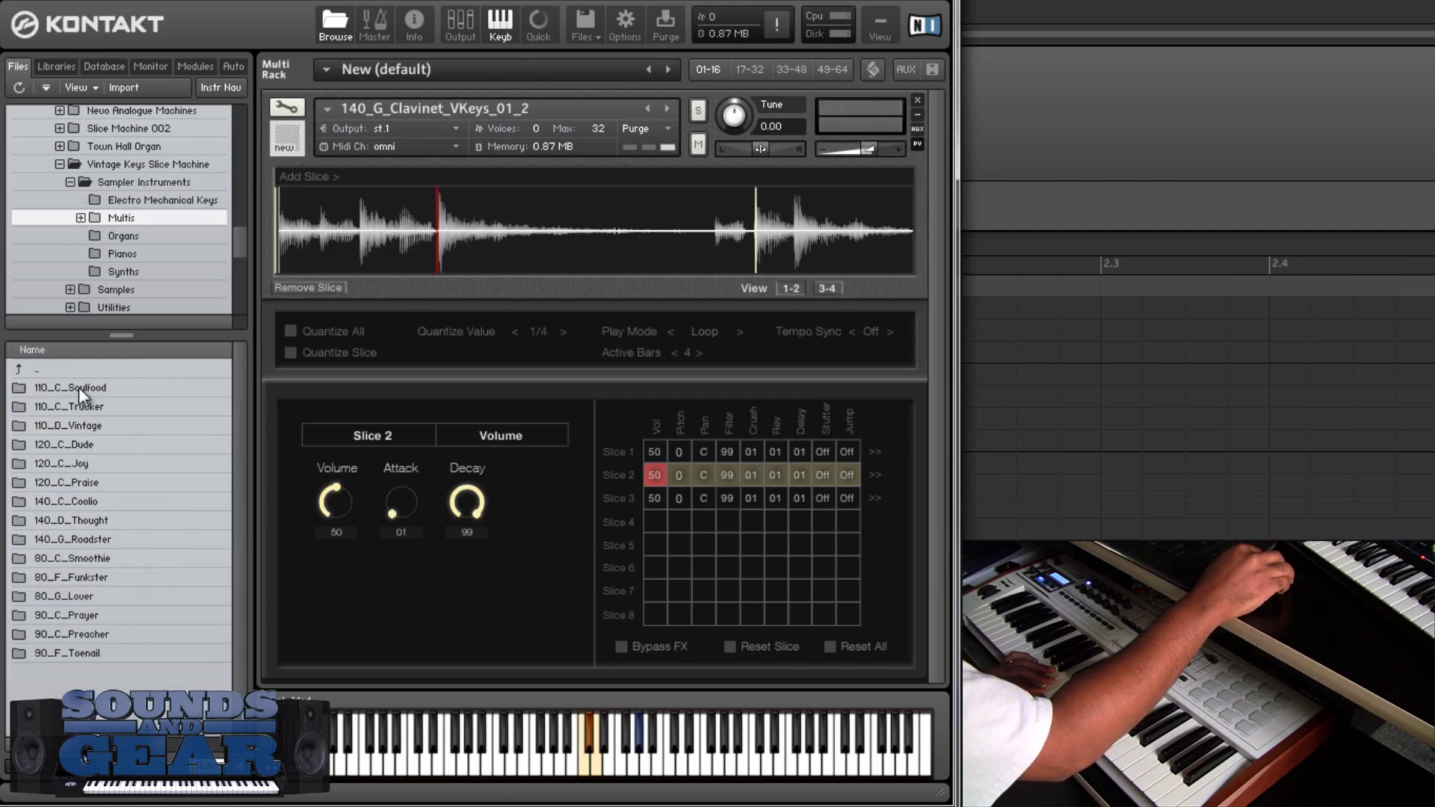
- Open 110_C_Soulfood and load 110_Soulfood_String_VKeys_1 into the rack
{"action": "double_click", "coordinate": [78, 387]}
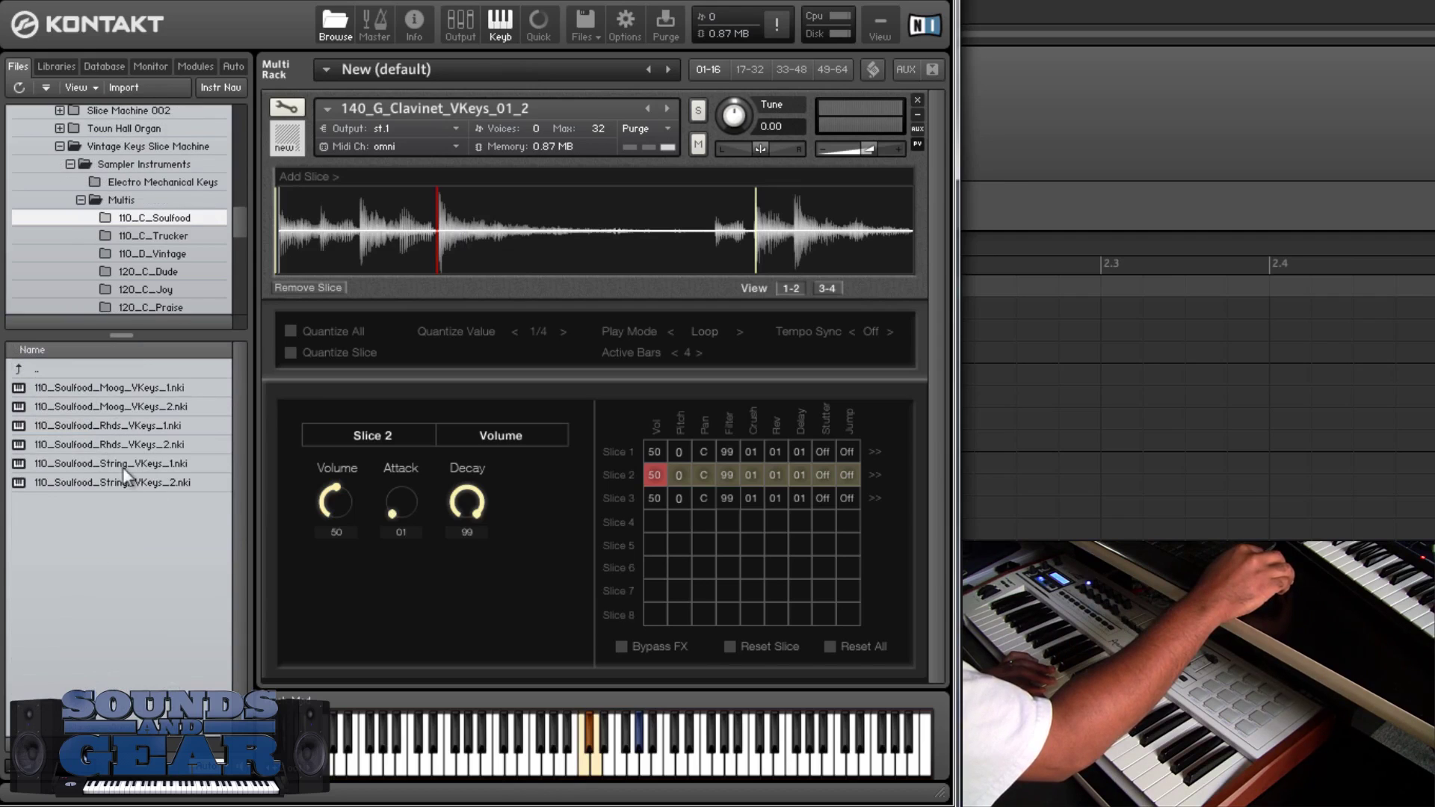
{"action": "left_click_drag", "start_coordinate": [96, 466], "coordinate": [350, 411]}
{"action": "left_click_drag", "start_coordinate": [487, 330], "coordinate": [486, 335]}
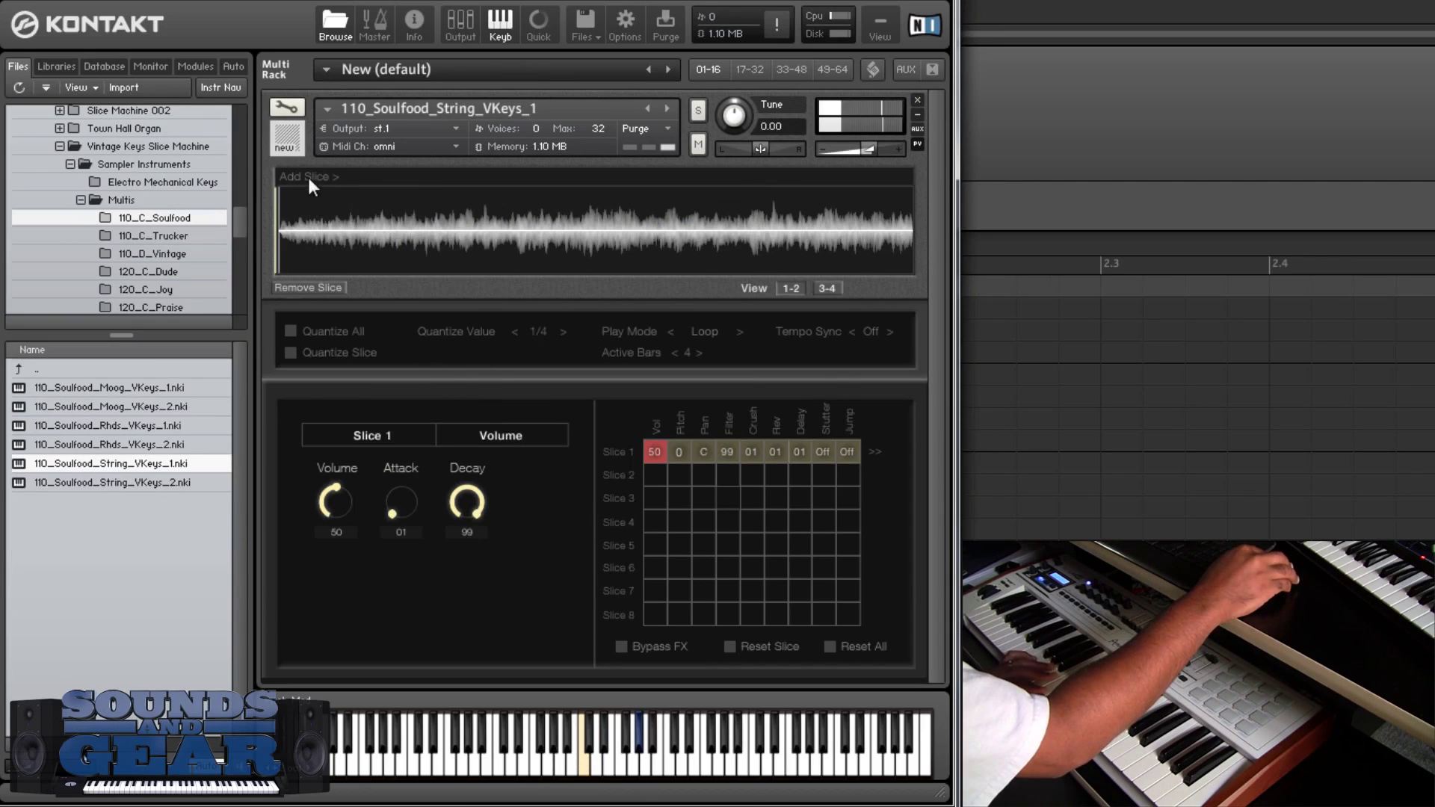
- Cut the string loop into three slices, then load 110_Soulfood_Rhds_VKeys_1
{"action": "left_click", "coordinate": [307, 219]}
{"action": "left_click_drag", "start_coordinate": [317, 224], "coordinate": [666, 228]}
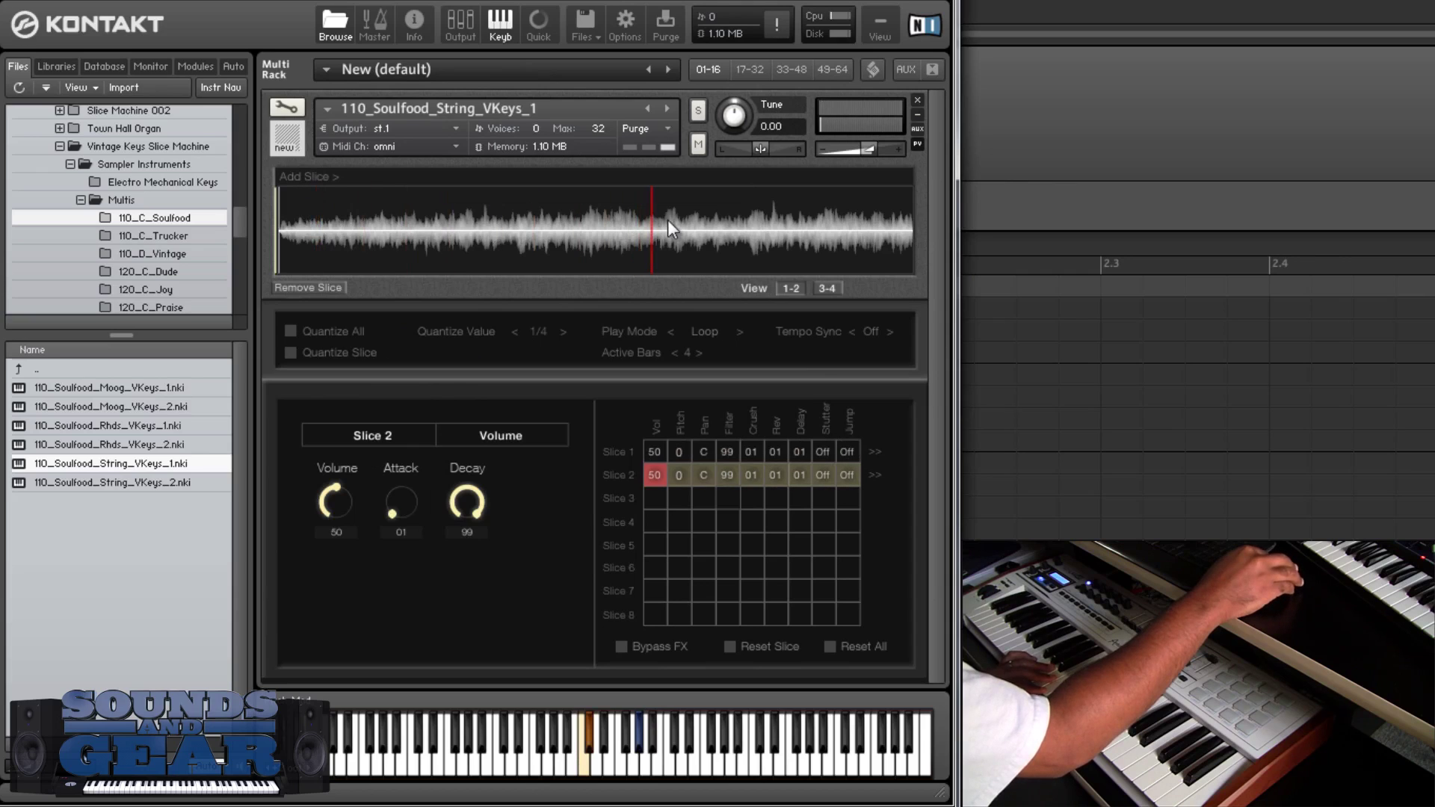
{"action": "left_click", "coordinate": [318, 221]}
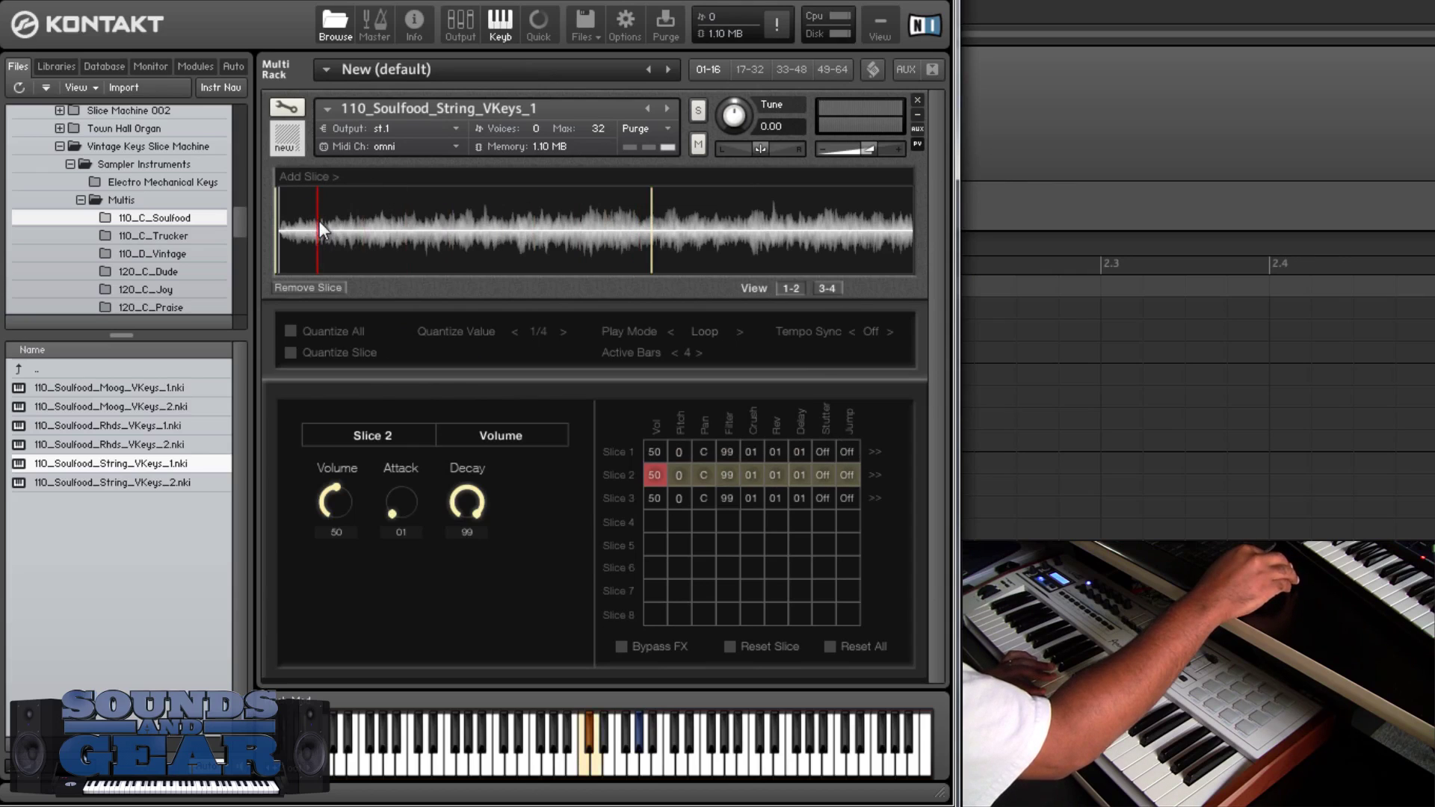
{"action": "left_click_drag", "start_coordinate": [319, 221], "coordinate": [479, 233]}
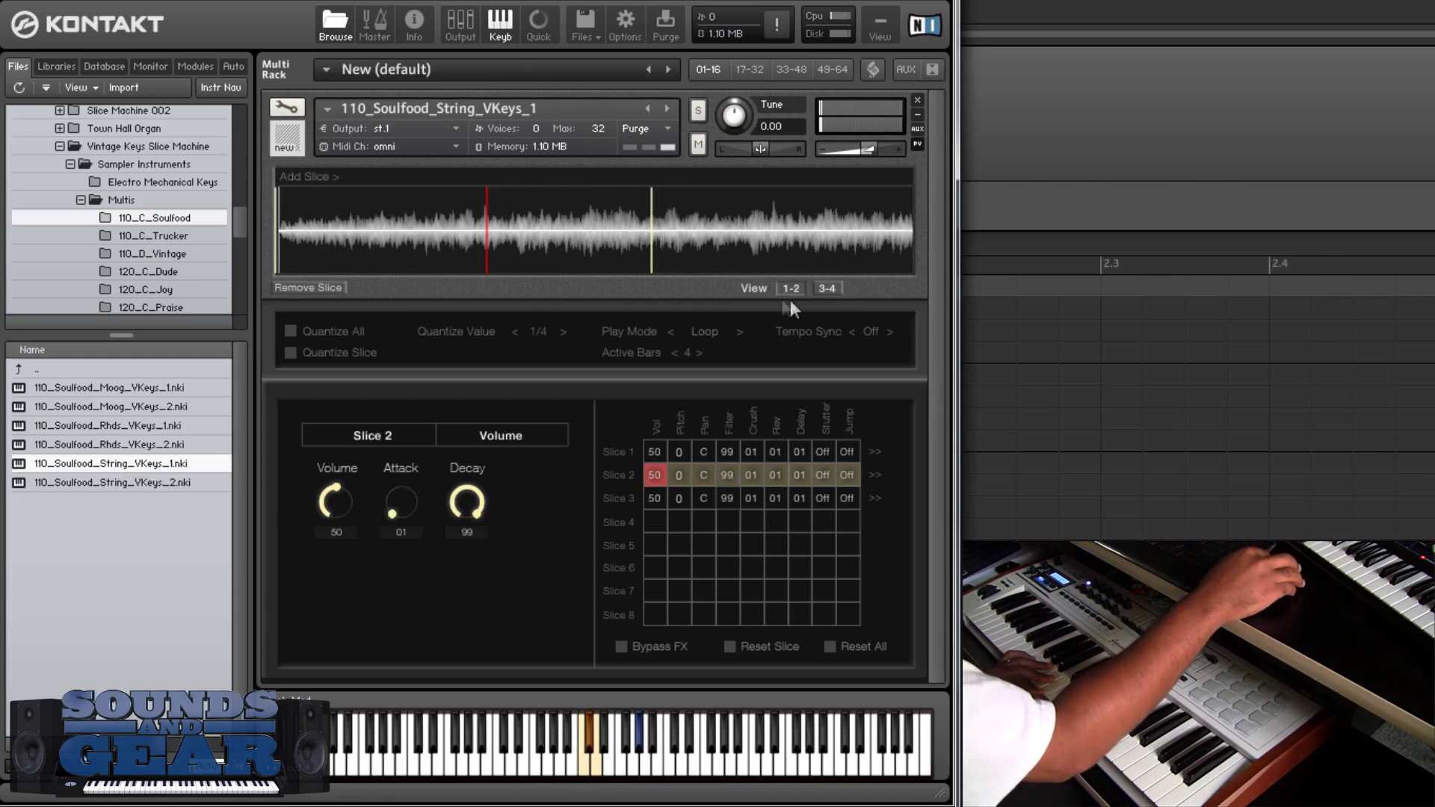
{"action": "left_click", "coordinate": [831, 285]}
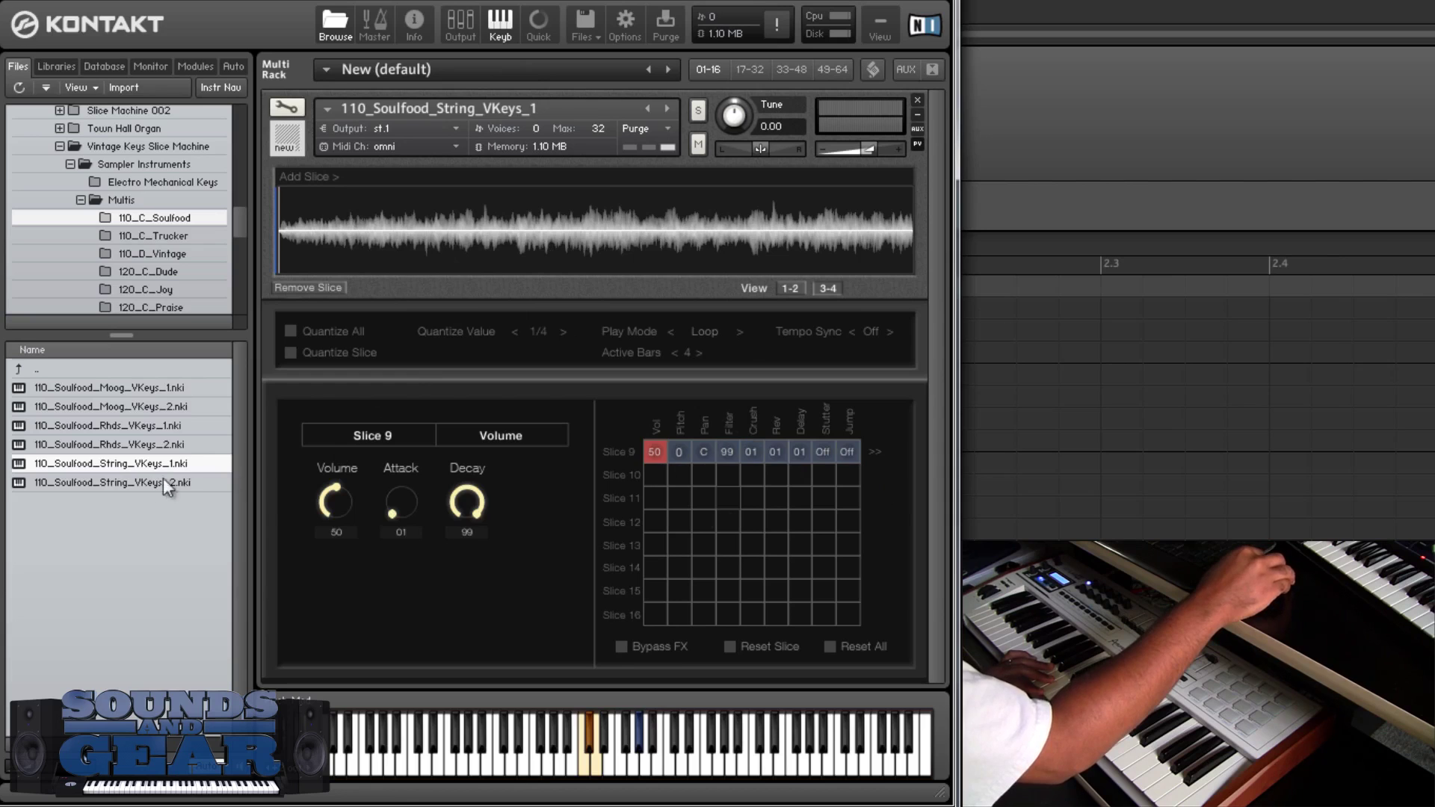
{"action": "double_click", "coordinate": [113, 425]}
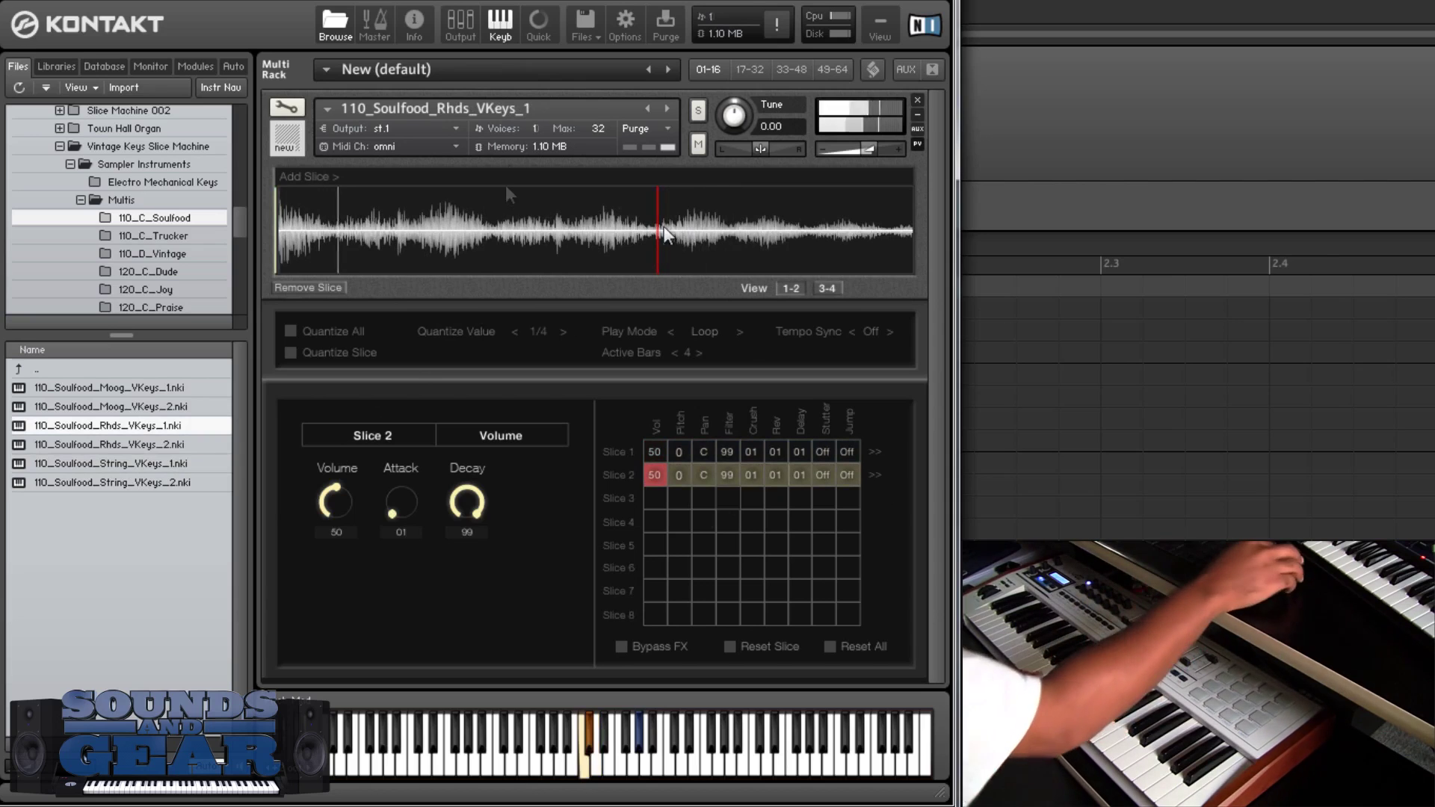
- Go back up to the Multis folder list
{"action": "double_click", "coordinate": [61, 371]}
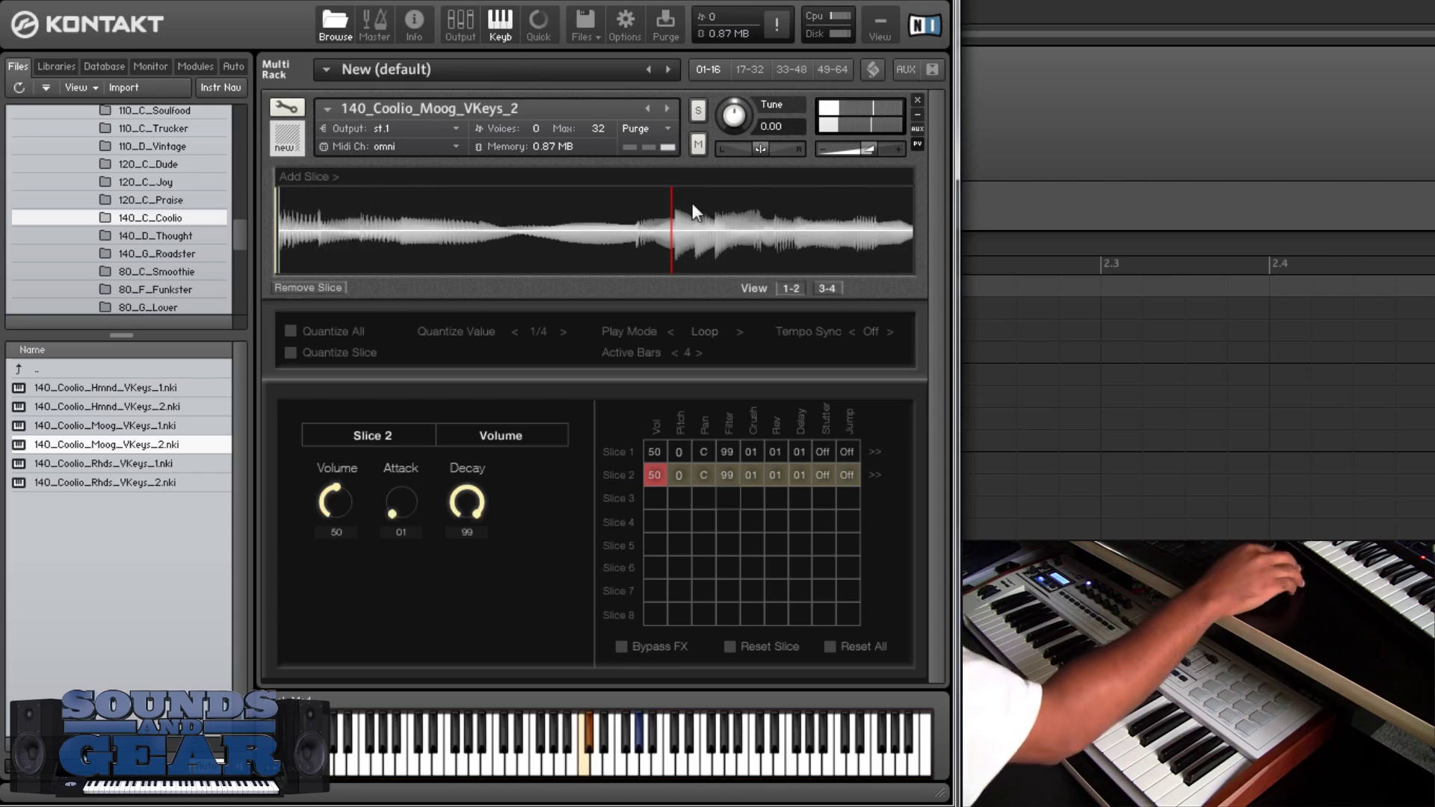
- Open 90_C_Preacher and load 90_Preacher_Wrly_VKeys_1 into the rack
{"action": "left_click", "coordinate": [140, 367]}
{"action": "double_click", "coordinate": [140, 367]}
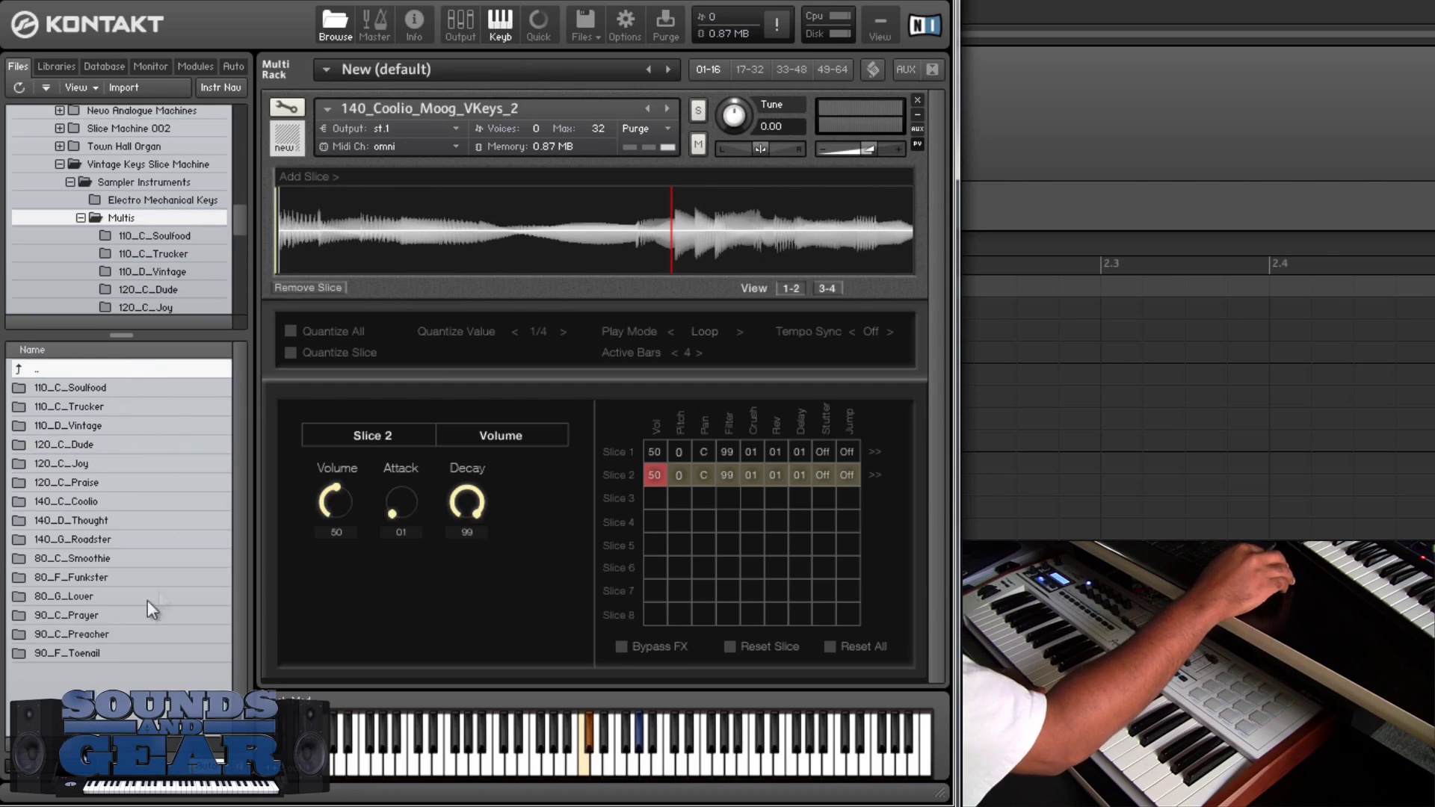
{"action": "double_click", "coordinate": [99, 634]}
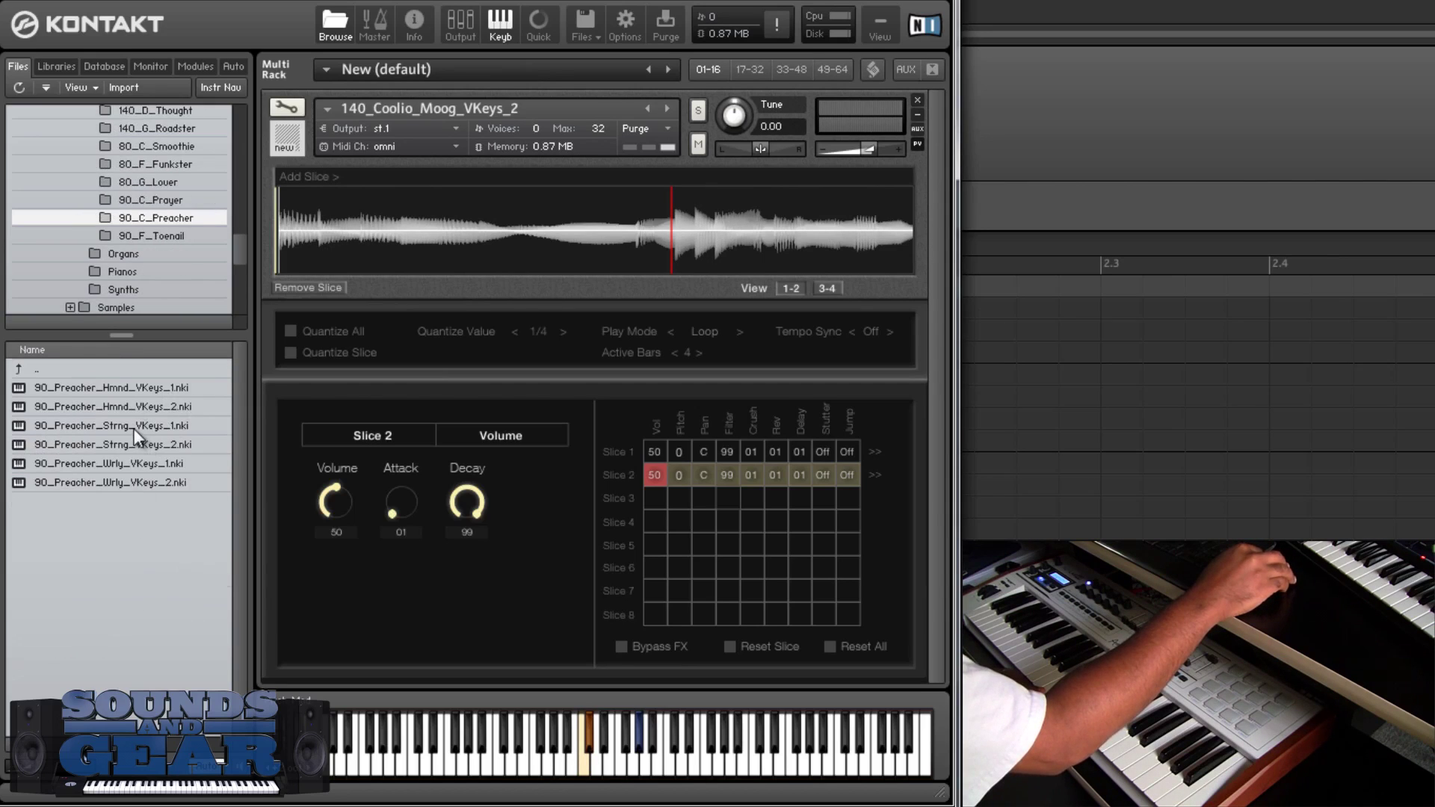
{"action": "left_click_drag", "start_coordinate": [132, 464], "coordinate": [490, 371]}
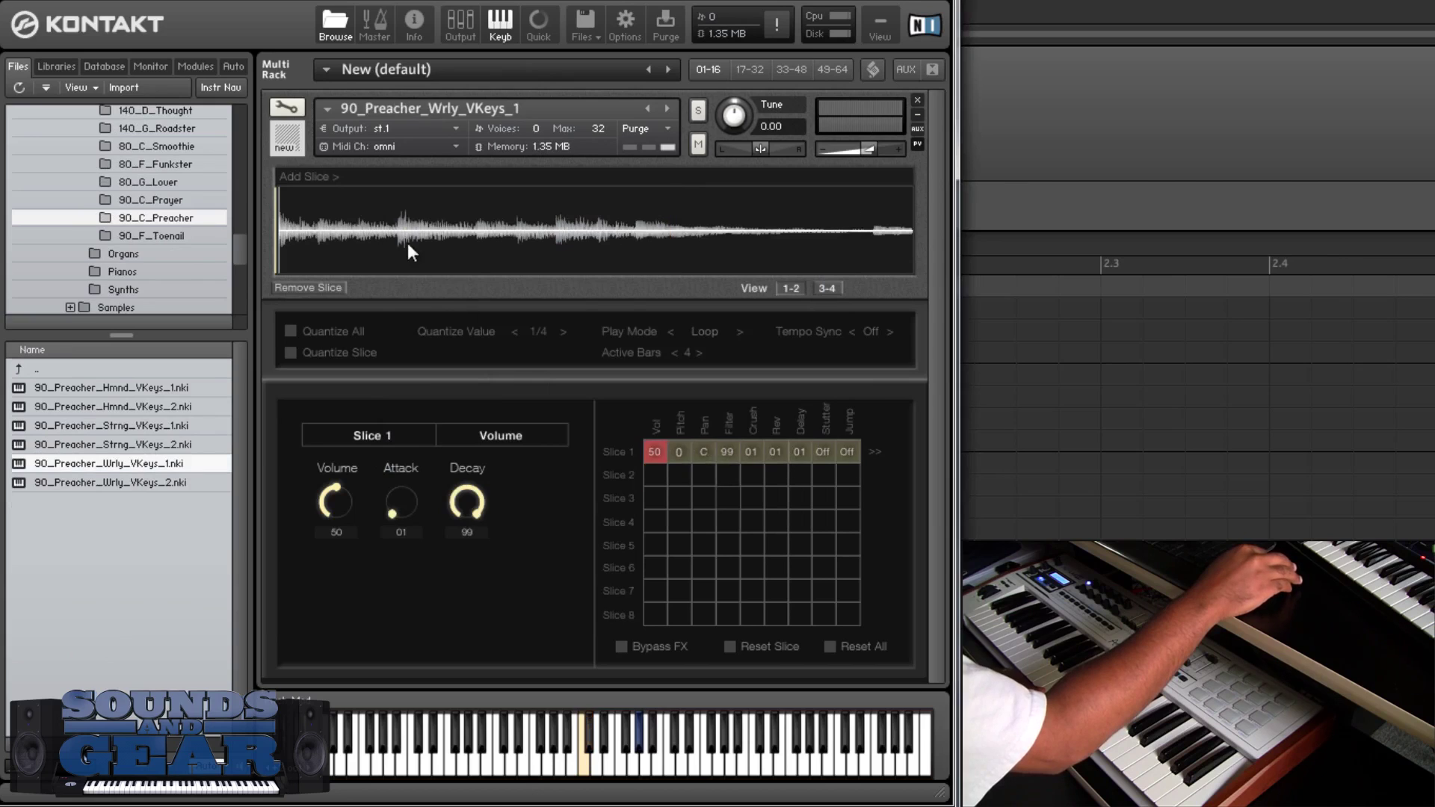
- Add two slice markers to the Preacher Wurly loop and position them in the waveform
{"action": "left_click", "coordinate": [312, 176]}
{"action": "left_click_drag", "start_coordinate": [317, 217], "coordinate": [465, 238]}
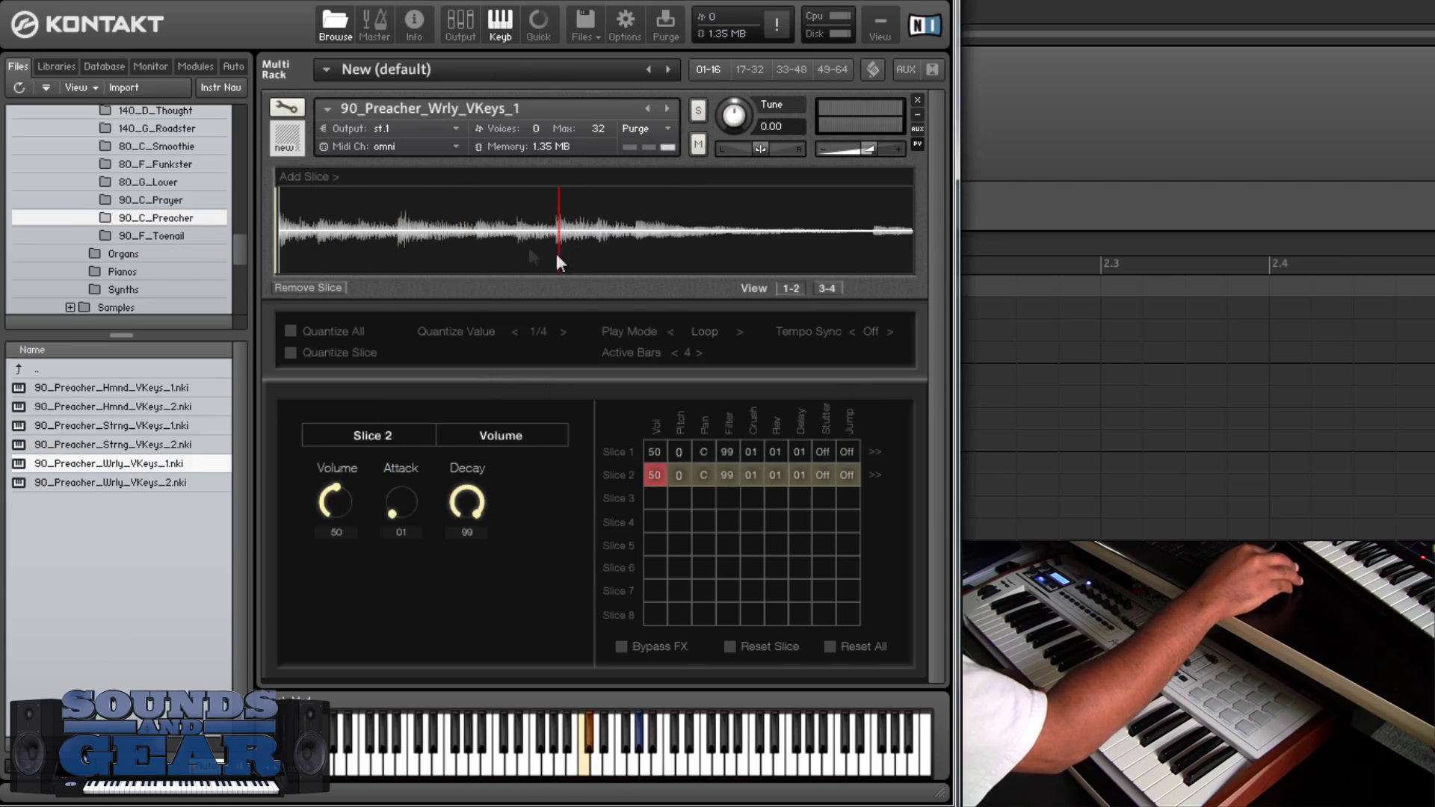
{"action": "left_click", "coordinate": [312, 176]}
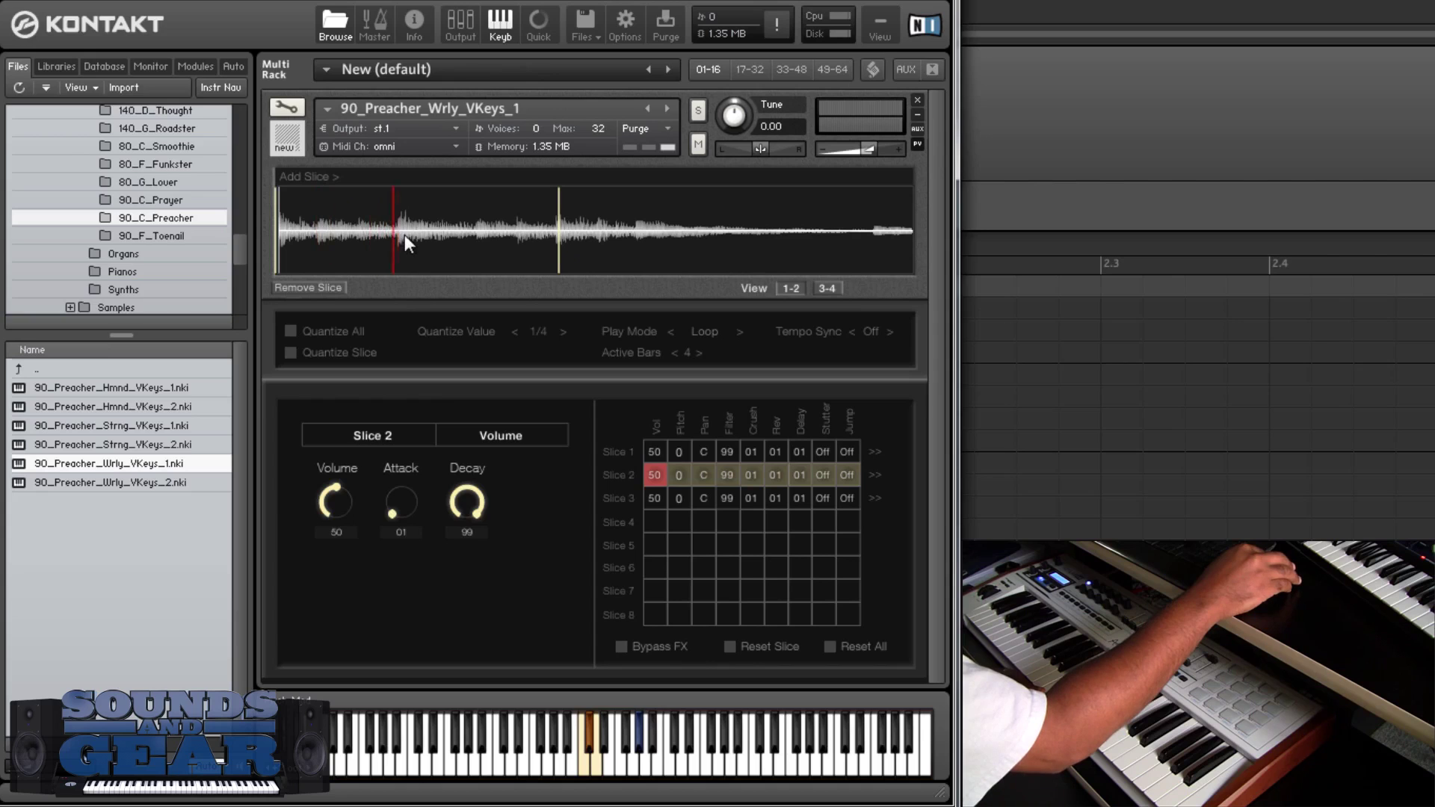
{"action": "left_click_drag", "start_coordinate": [405, 235], "coordinate": [405, 222]}
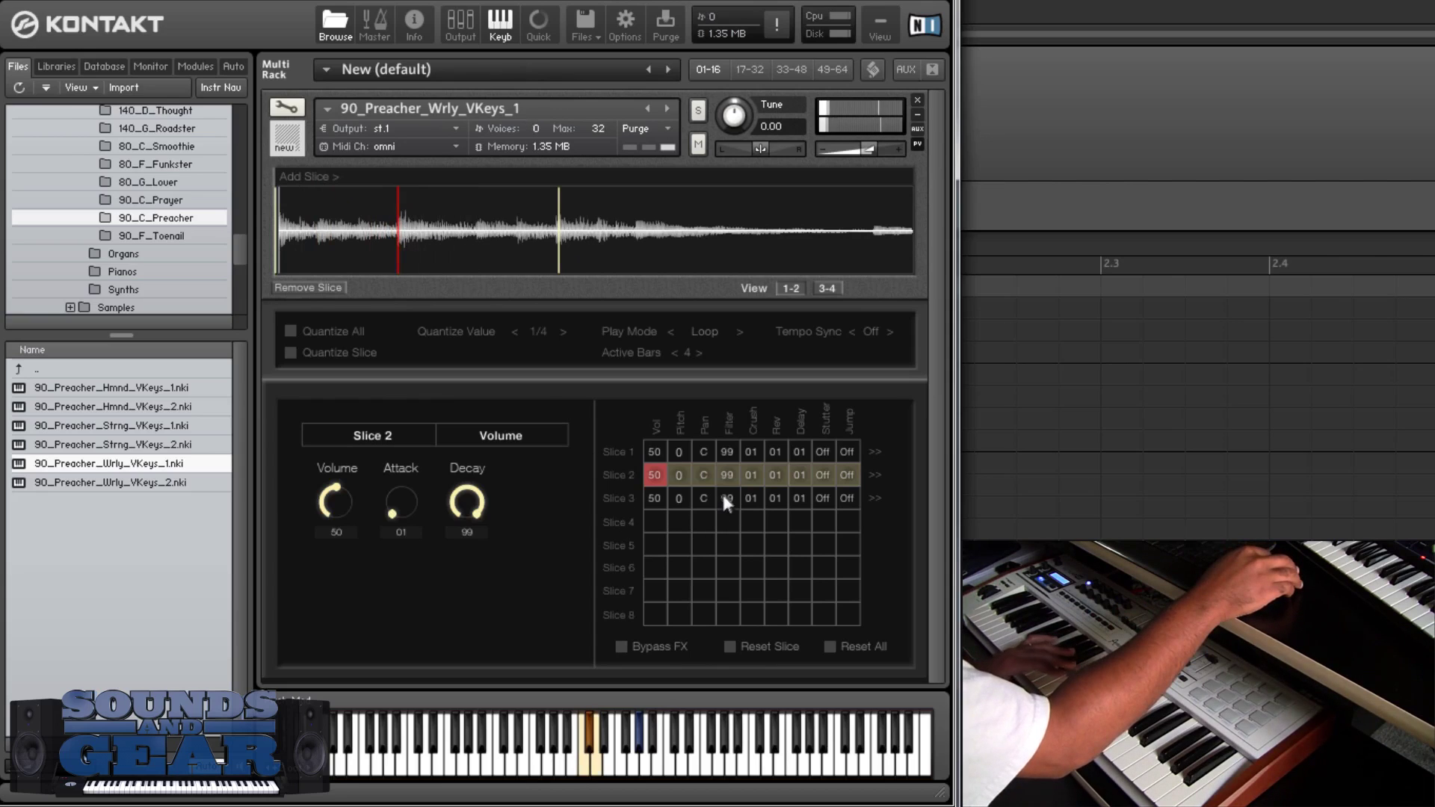
- Raise slice 2's grid delay to 35 and set its Delay Send knob to 76
{"action": "left_click_drag", "start_coordinate": [799, 475], "coordinate": [804, 457]}
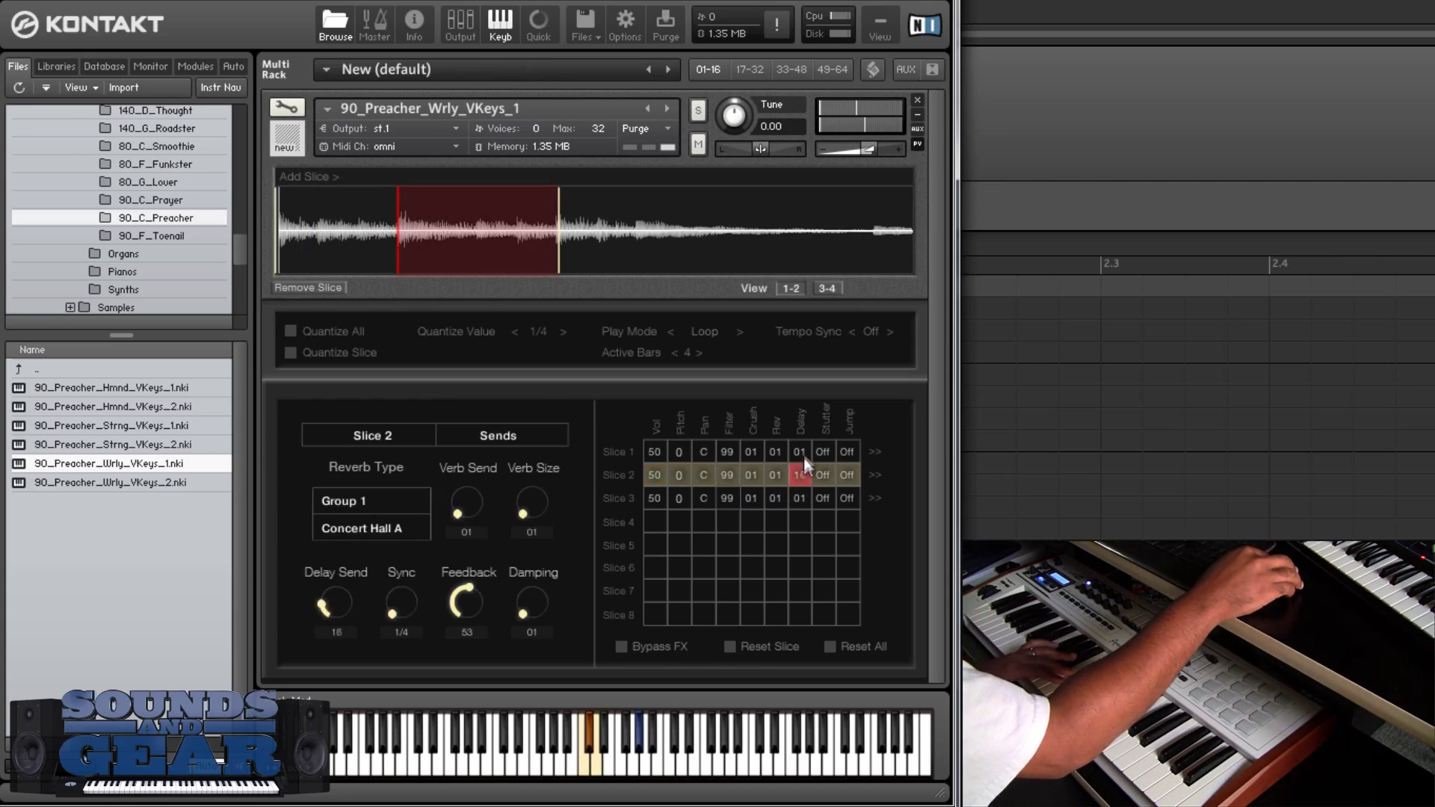
{"action": "left_click_drag", "start_coordinate": [333, 601], "coordinate": [328, 532]}
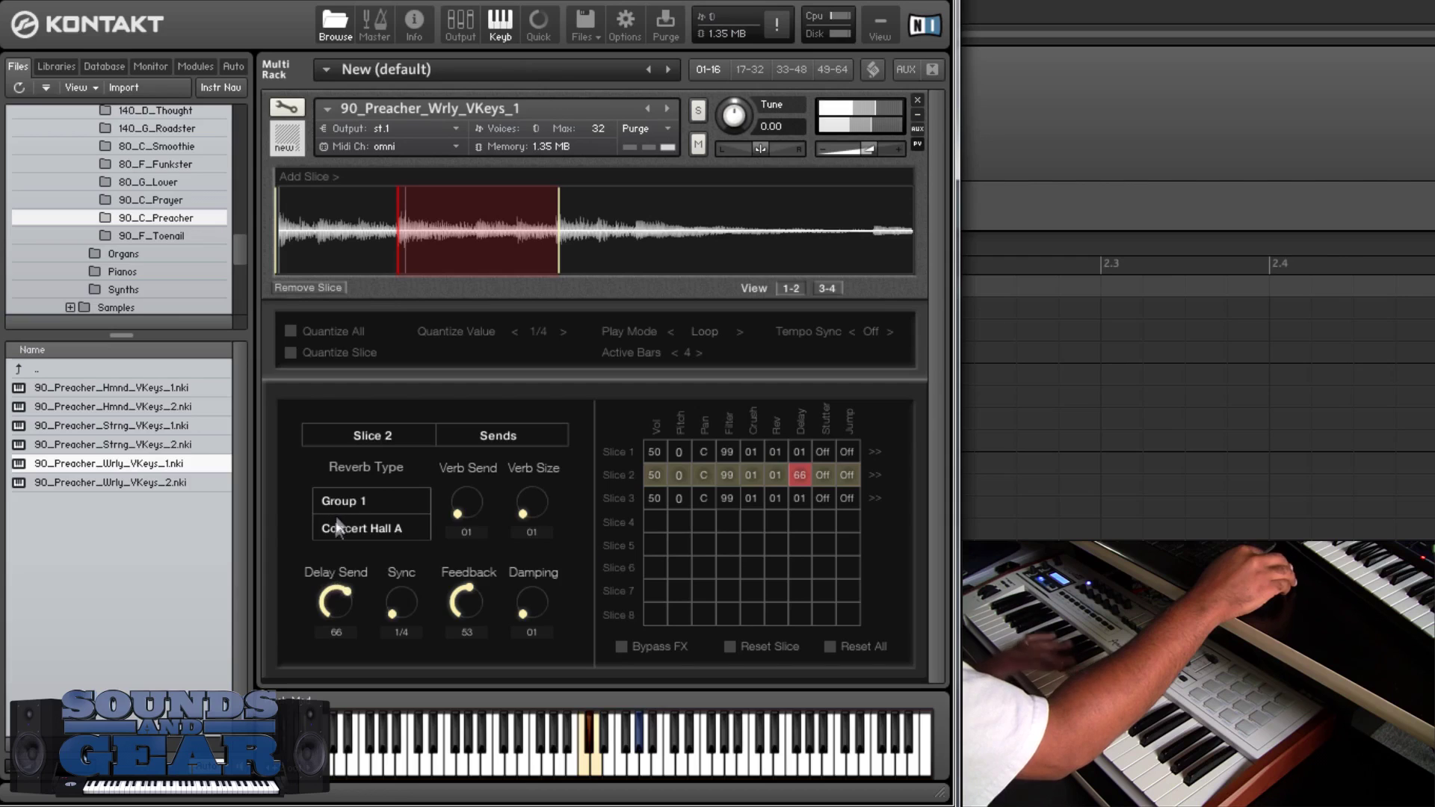
{"action": "left_click_drag", "start_coordinate": [346, 607], "coordinate": [340, 593]}
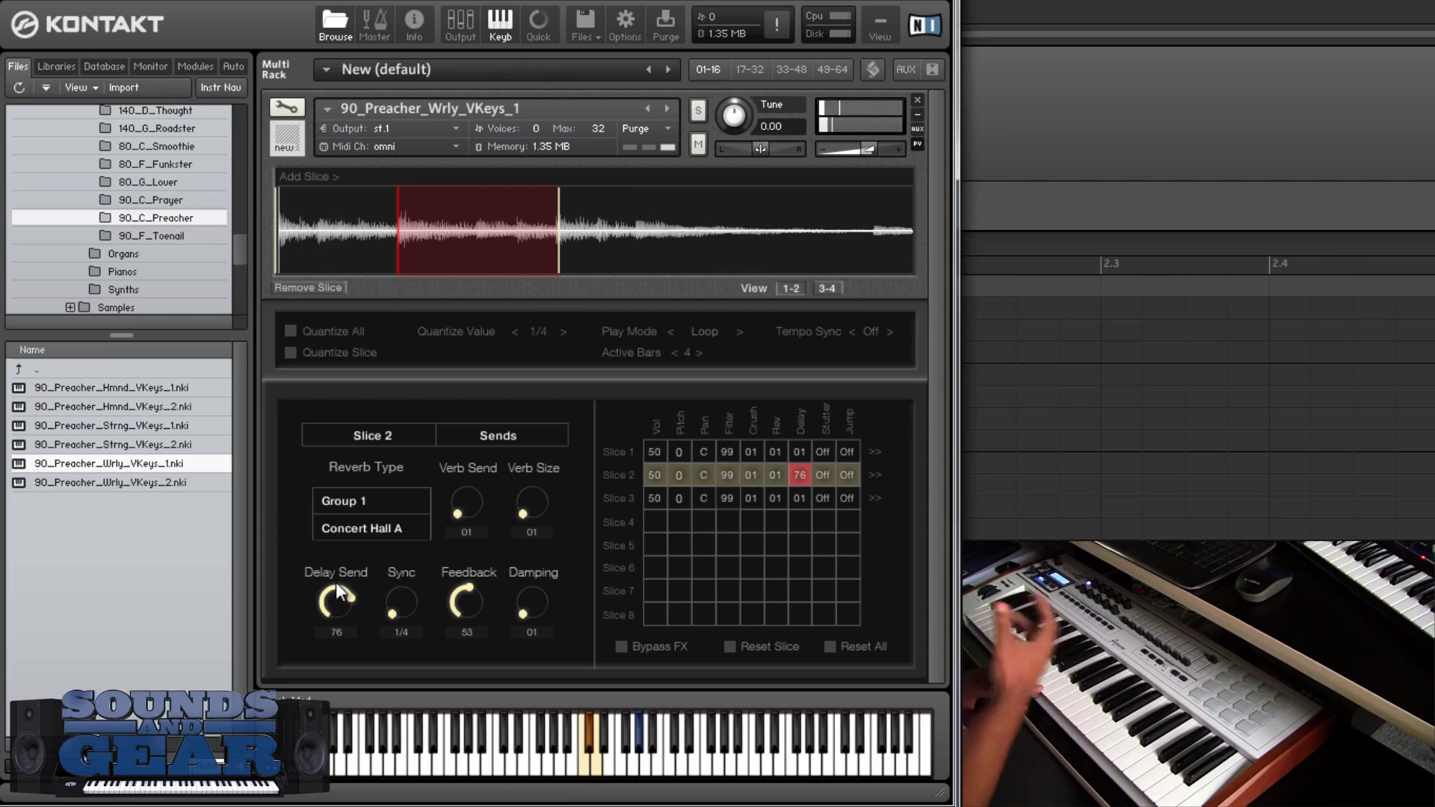
{"action": "double_click", "coordinate": [77, 366]}
- Open the Organs folder and load the 110_C_Organ_VKeys_03_2 loop
{"action": "double_click", "coordinate": [77, 370]}
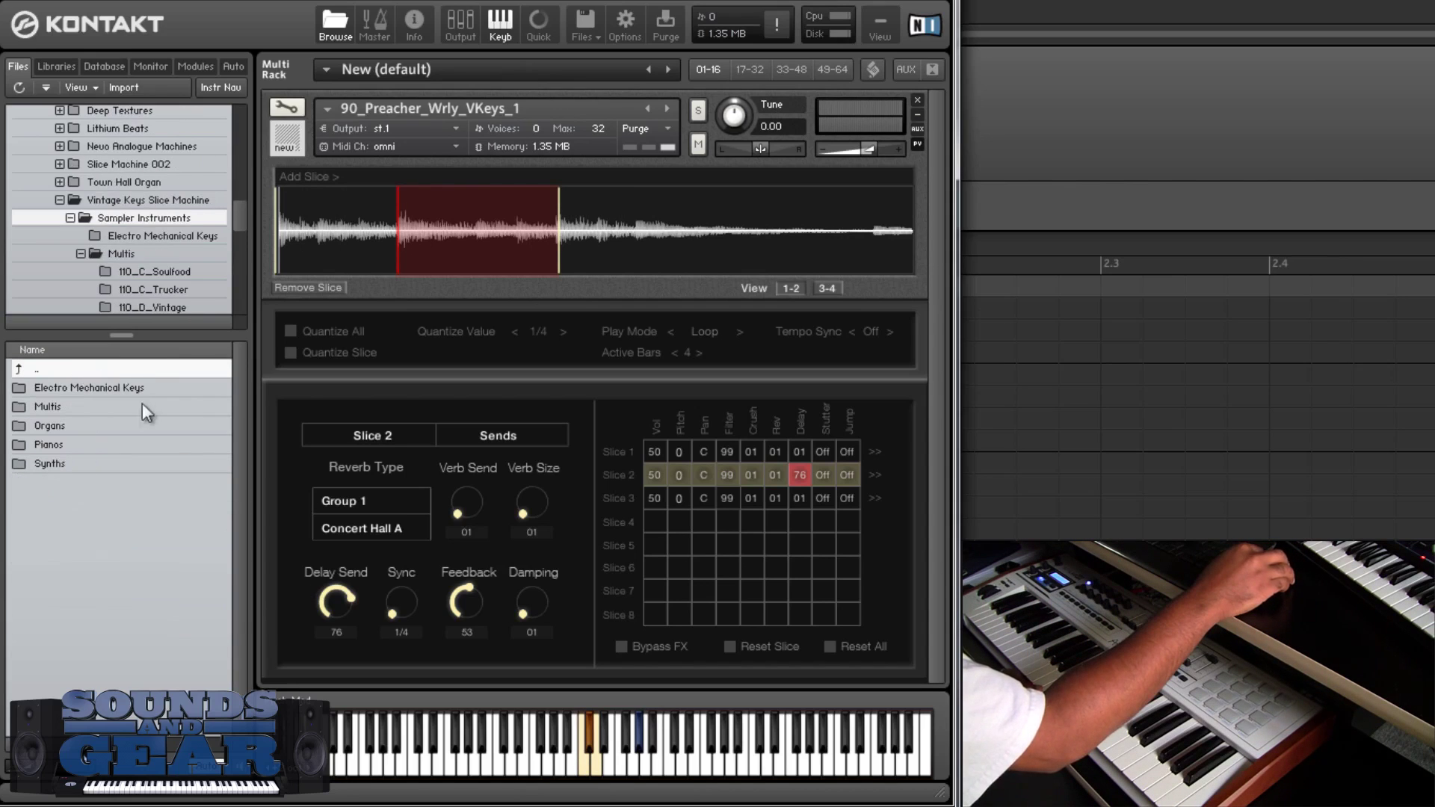
{"action": "double_click", "coordinate": [76, 424]}
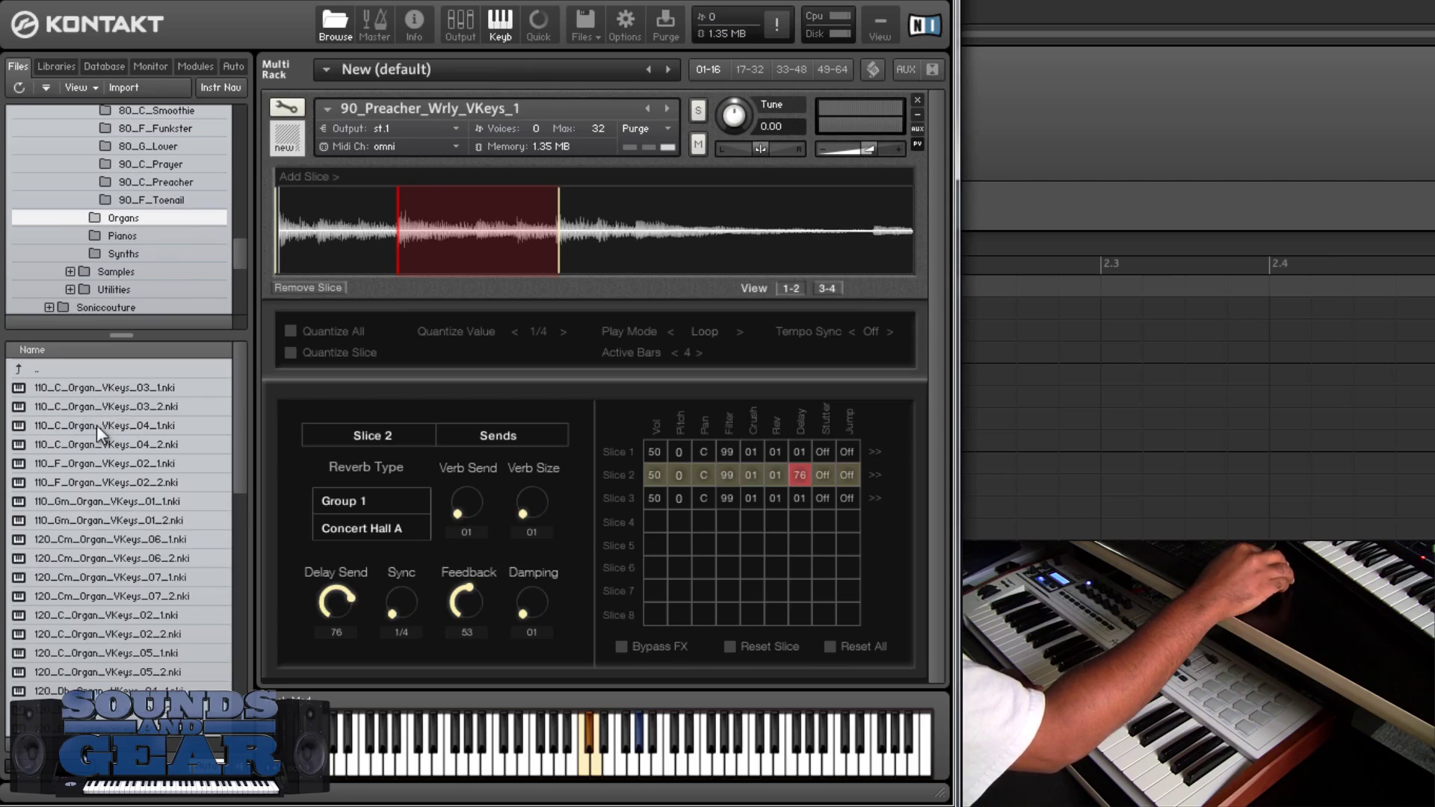
{"action": "double_click", "coordinate": [88, 408]}
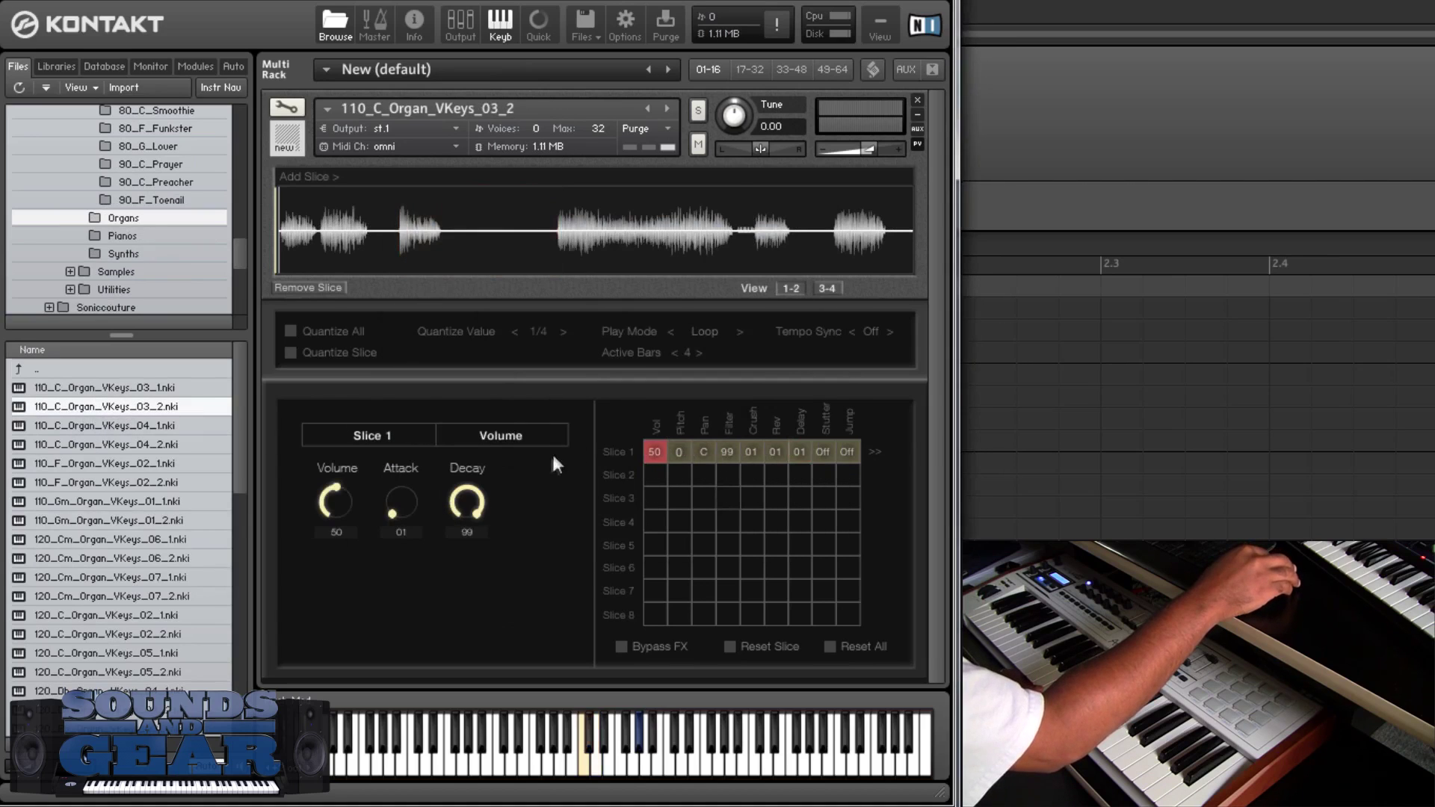
- Add a slice to the organ loop, then load 110_Gm_Organ_VKeys_01_2 into the rack
{"action": "left_click", "coordinate": [317, 212]}
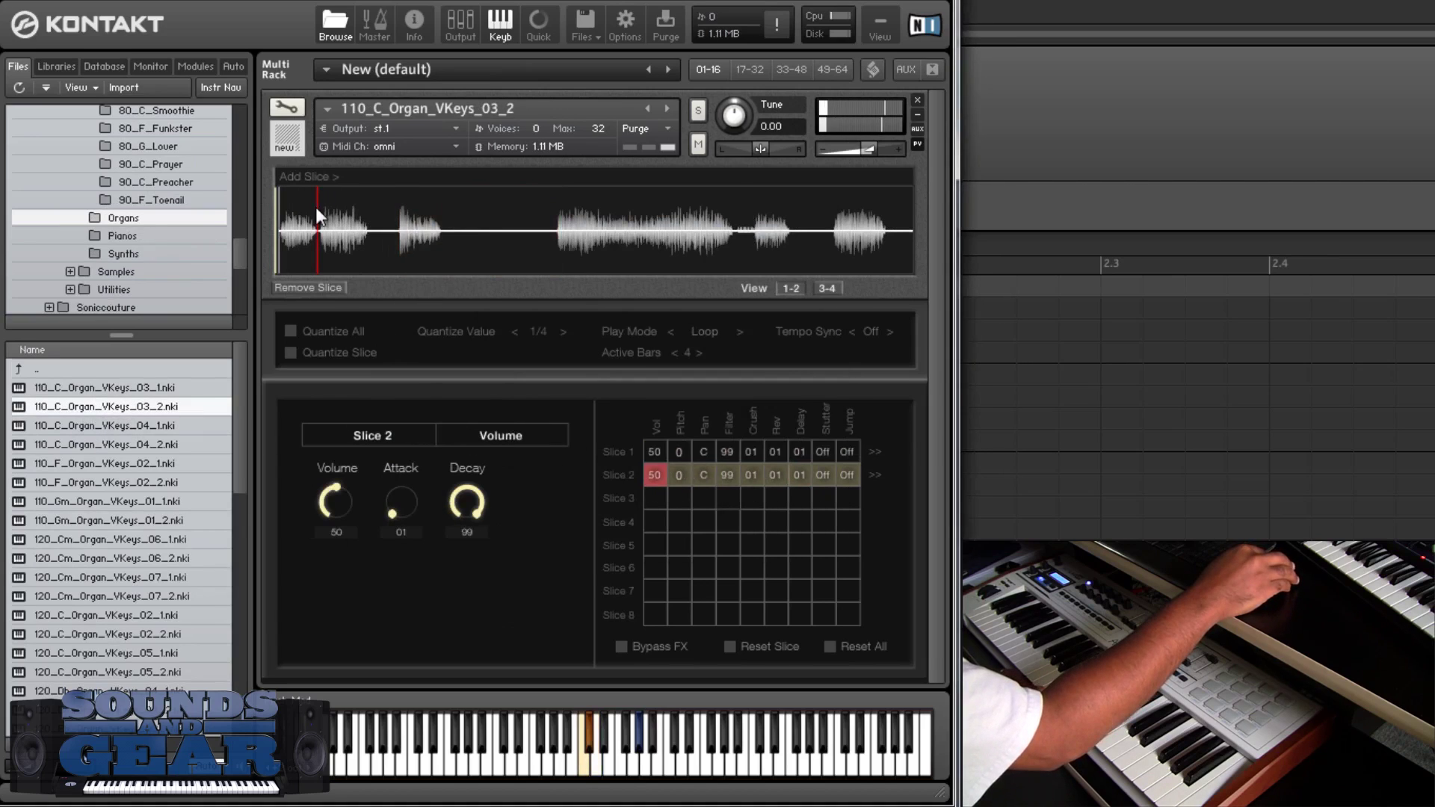
{"action": "mouse_move", "coordinate": [316, 208]}
{"action": "left_mouse_down"}
{"action": "mouse_move", "coordinate": [413, 232]}
{"action": "mouse_move", "coordinate": [559, 230]}
{"action": "left_mouse_up"}
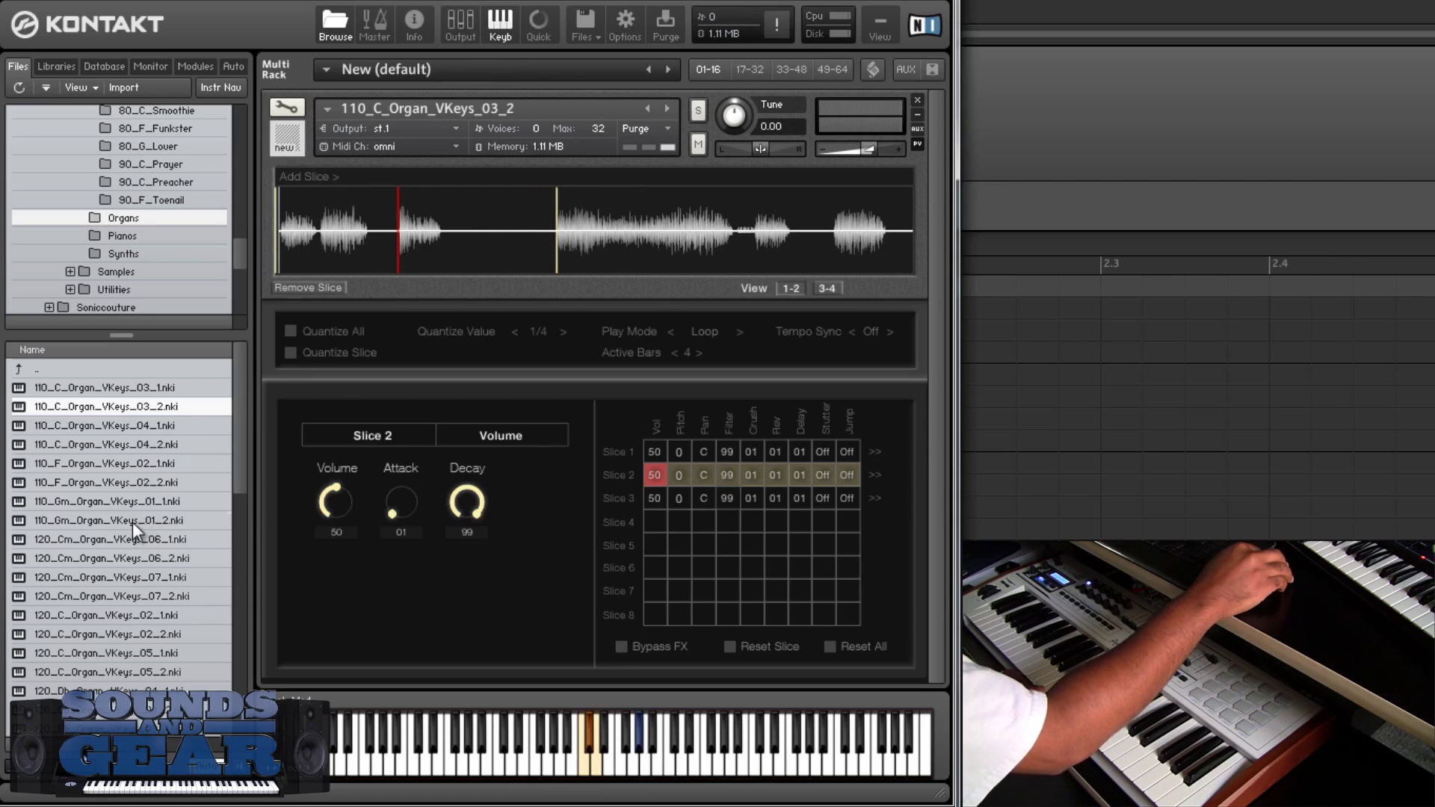
{"action": "left_click_drag", "start_coordinate": [132, 521], "coordinate": [467, 374]}
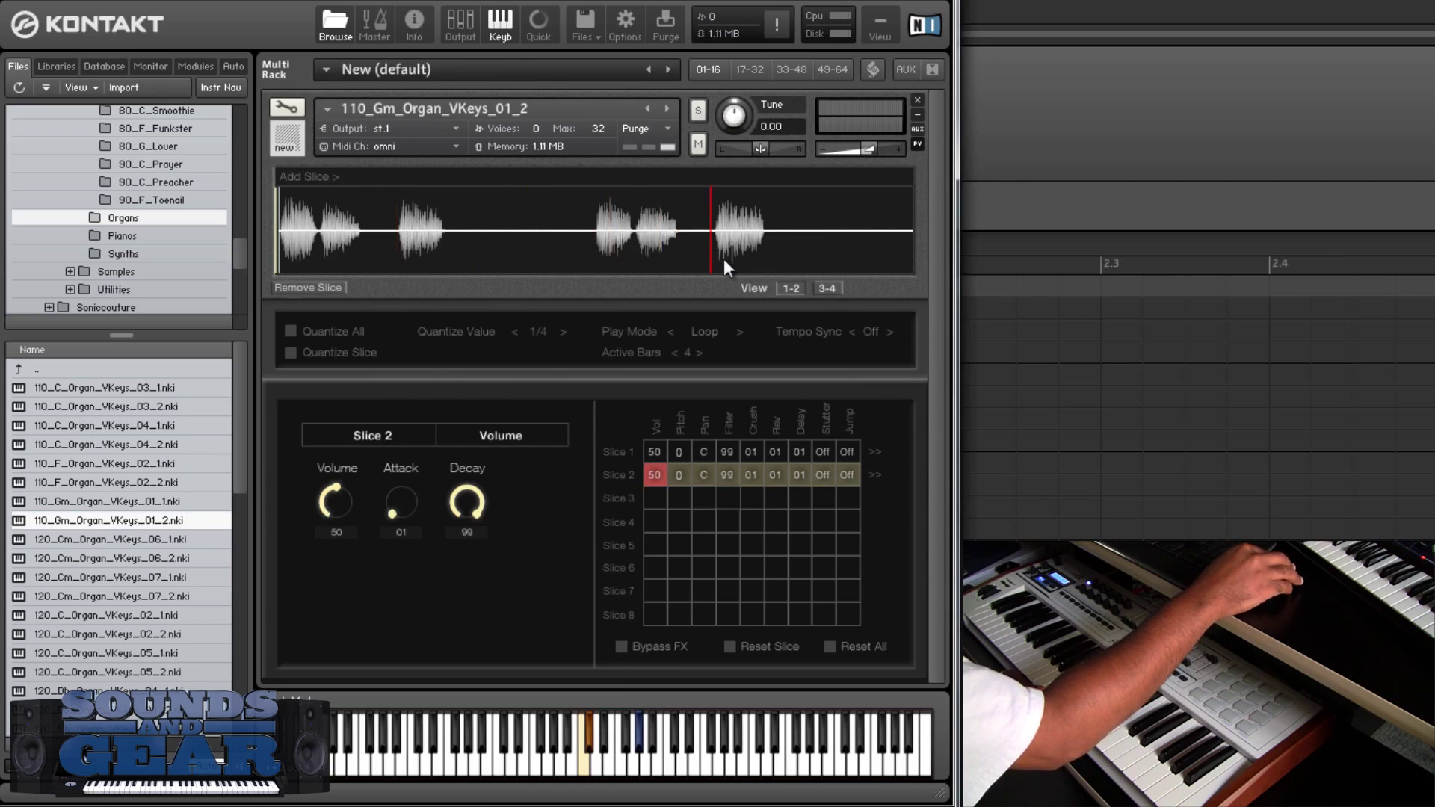
- Add third and fourth slices to the 110_Gm_Organ_VKeys_01_2 loop and nudge the markers into place
{"action": "left_click", "coordinate": [311, 177]}
{"action": "left_click", "coordinate": [319, 241]}
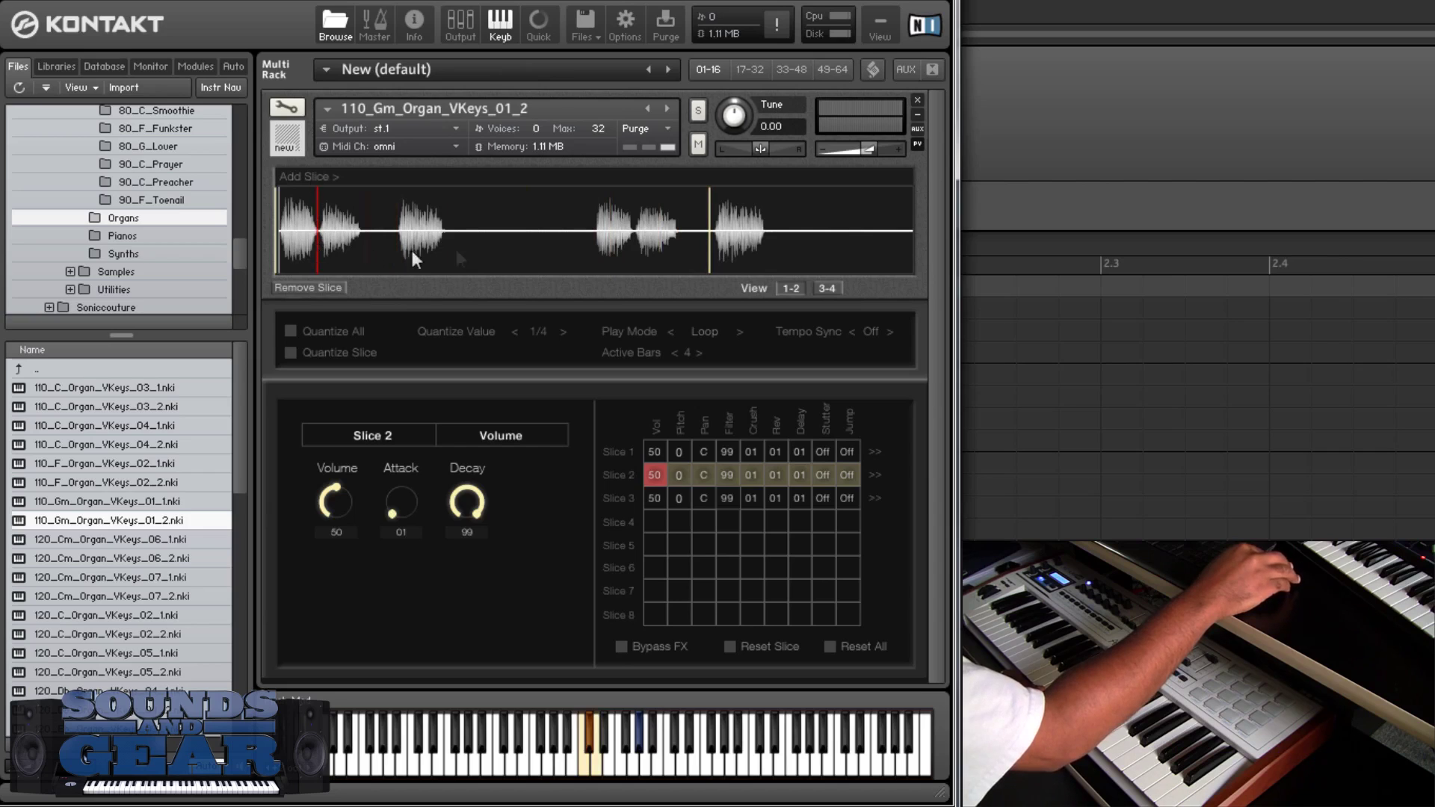
{"action": "left_click", "coordinate": [564, 263]}
{"action": "left_click", "coordinate": [321, 180]}
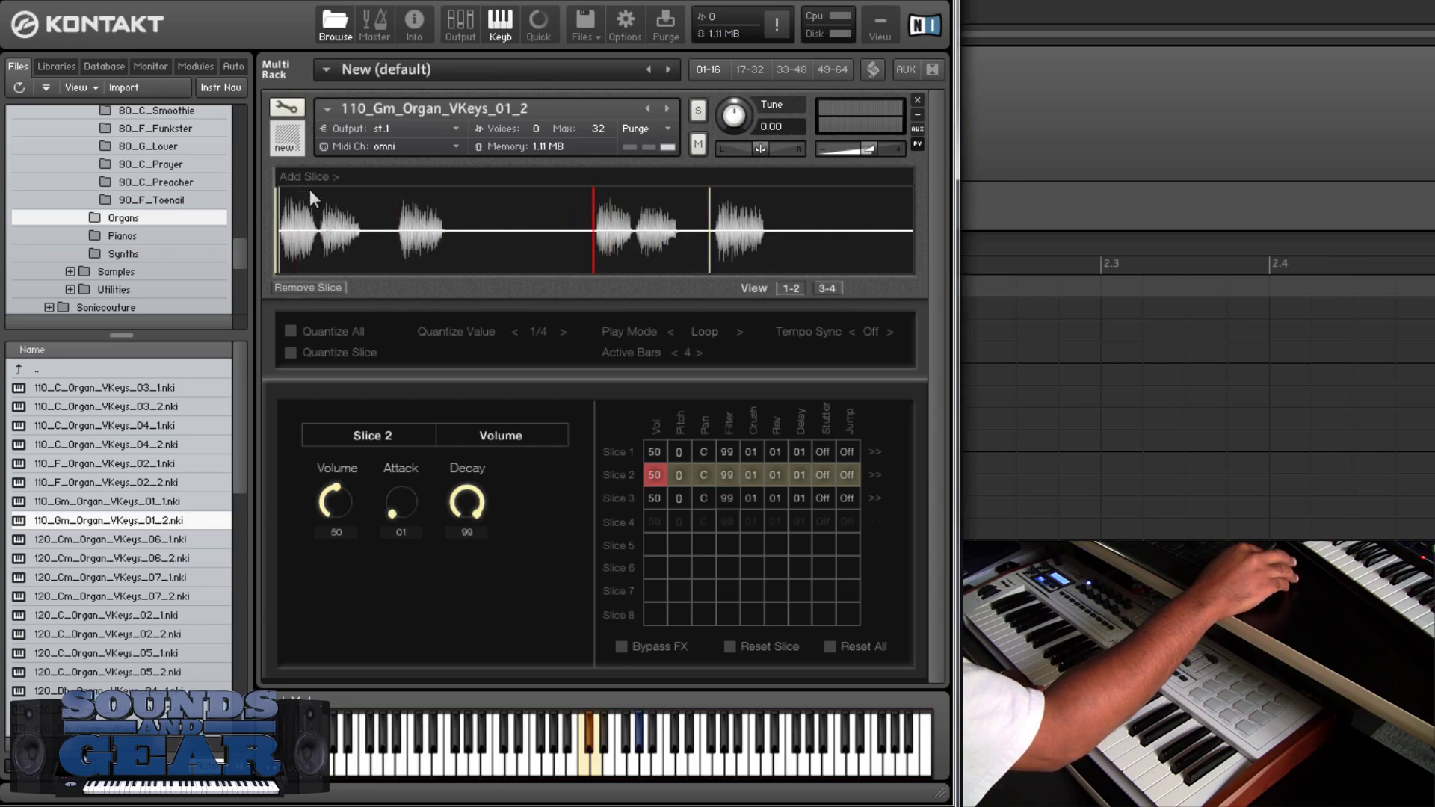
{"action": "left_click", "coordinate": [300, 253]}
{"action": "left_click_drag", "start_coordinate": [402, 261], "coordinate": [406, 261]}
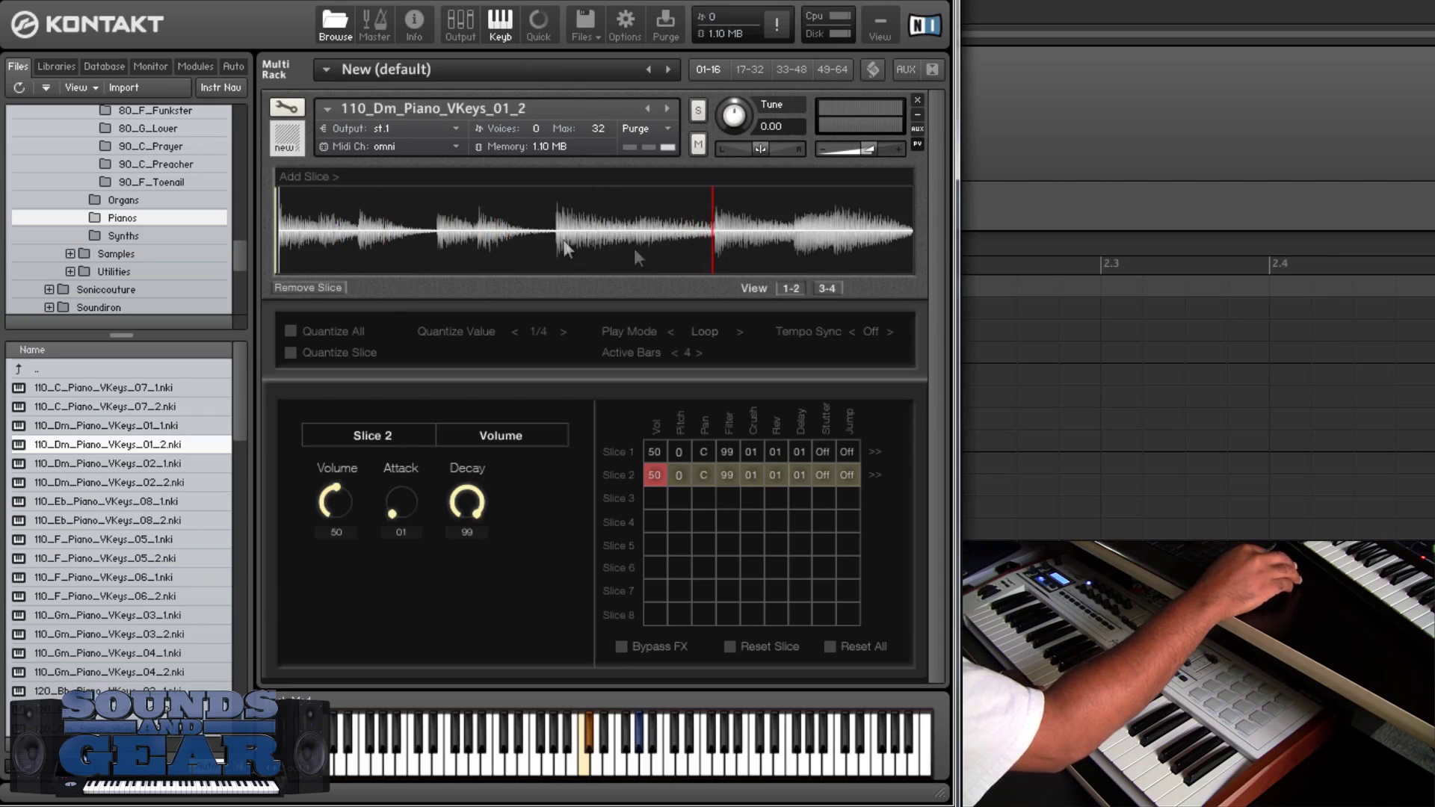
- Add slices 3 and 4 to the Dm piano loop, move the marker later, then load 110_Gm_Piano_VKeys_03_1
{"action": "left_click", "coordinate": [304, 177]}
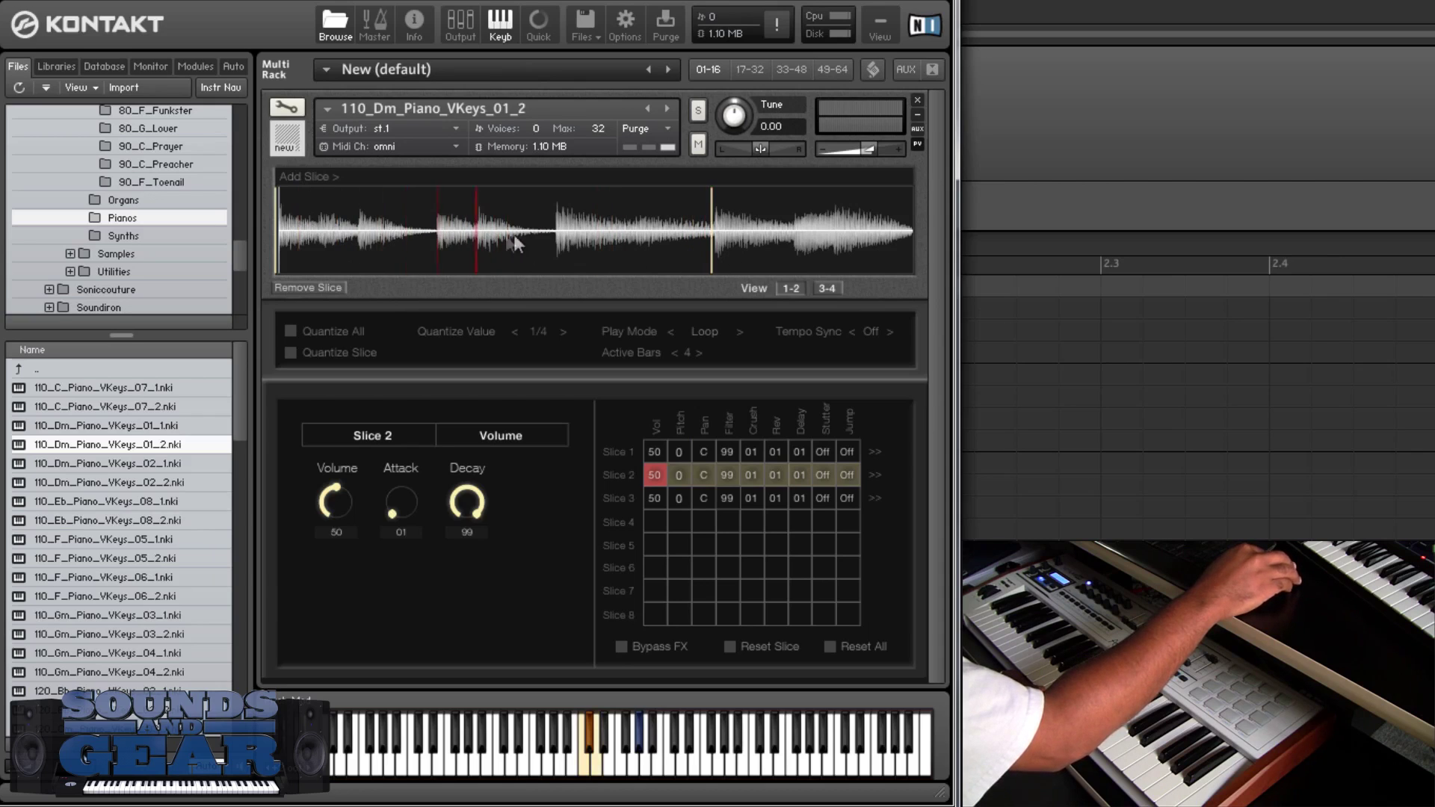
{"action": "left_click", "coordinate": [299, 177]}
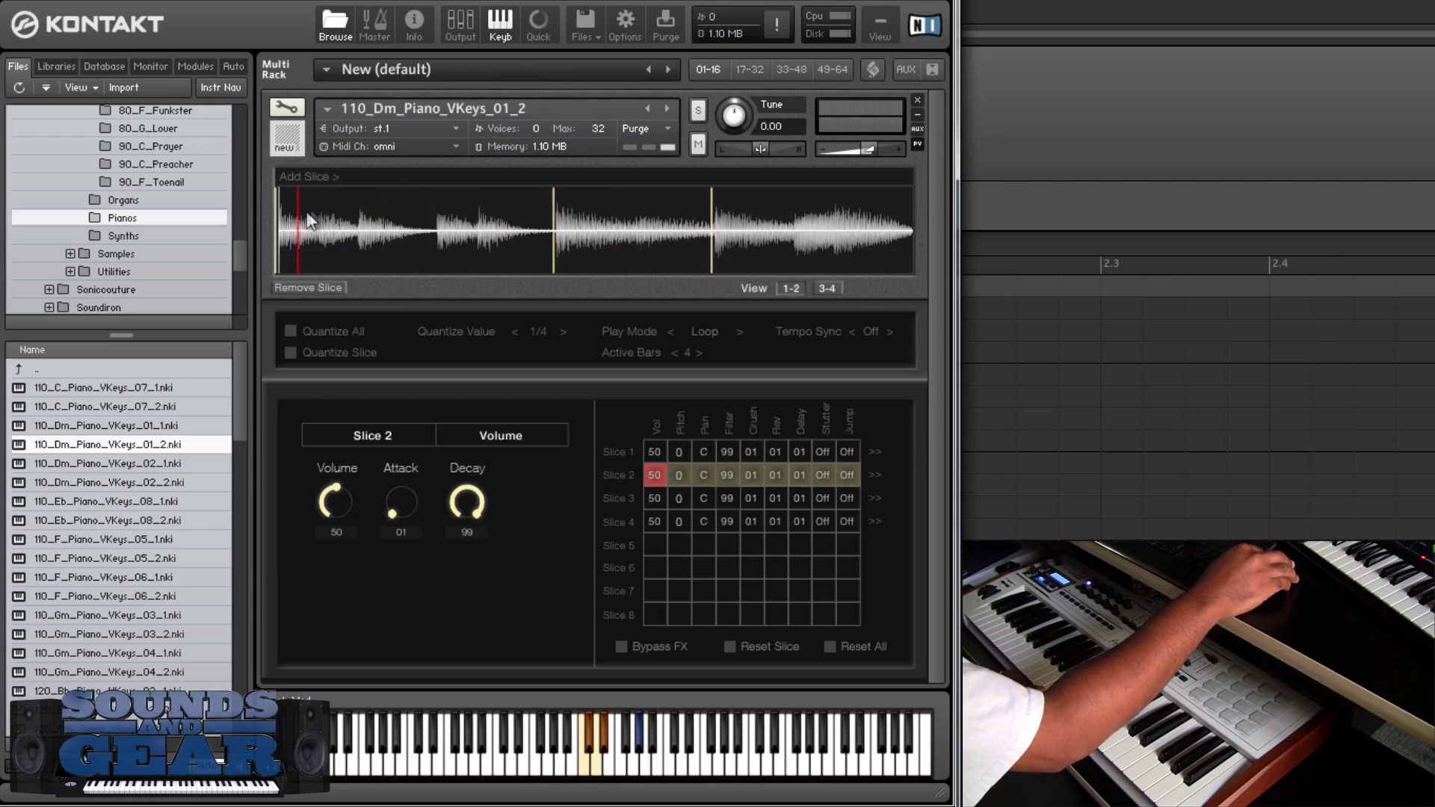
{"action": "left_click_drag", "start_coordinate": [307, 226], "coordinate": [435, 236]}
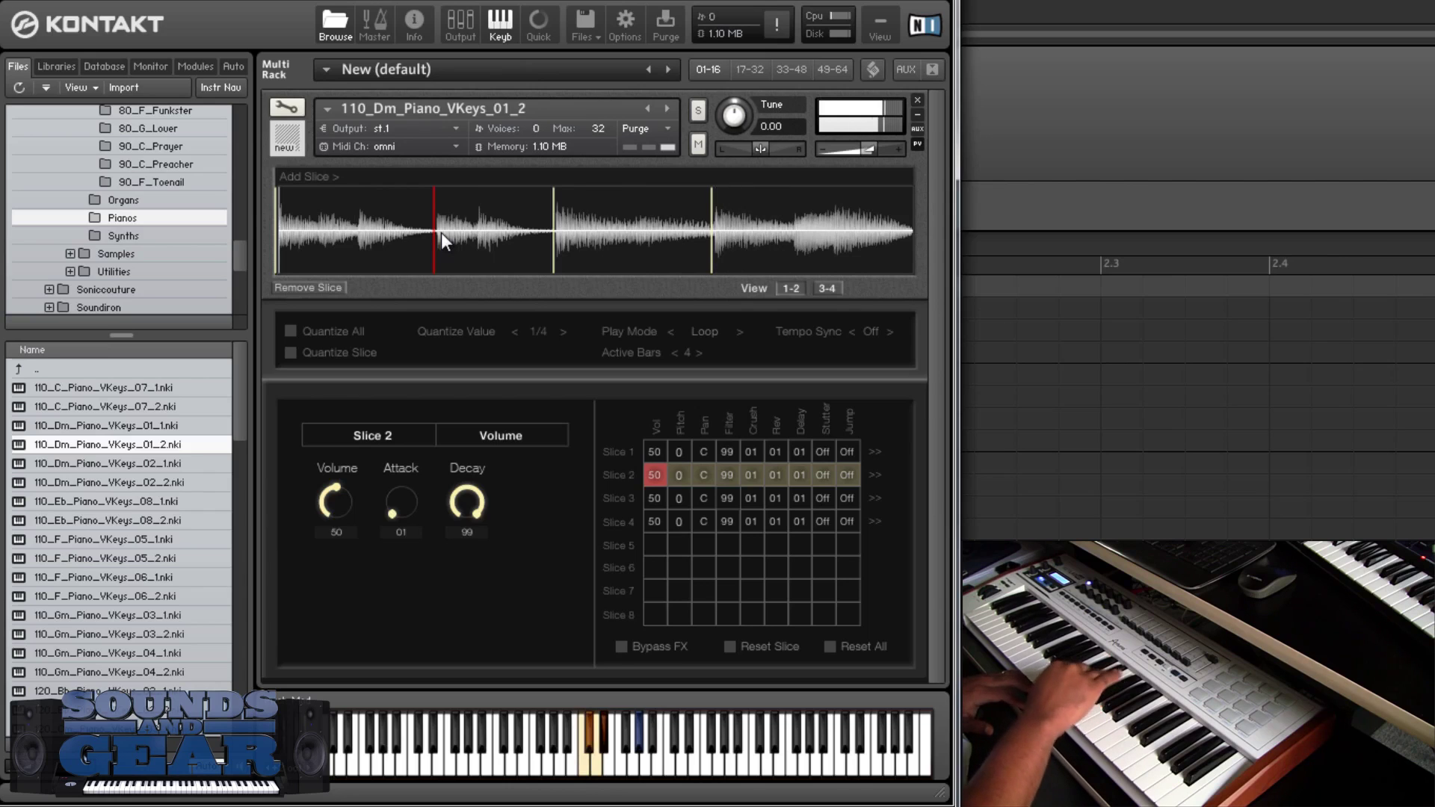
{"action": "left_click_drag", "start_coordinate": [87, 611], "coordinate": [543, 458]}
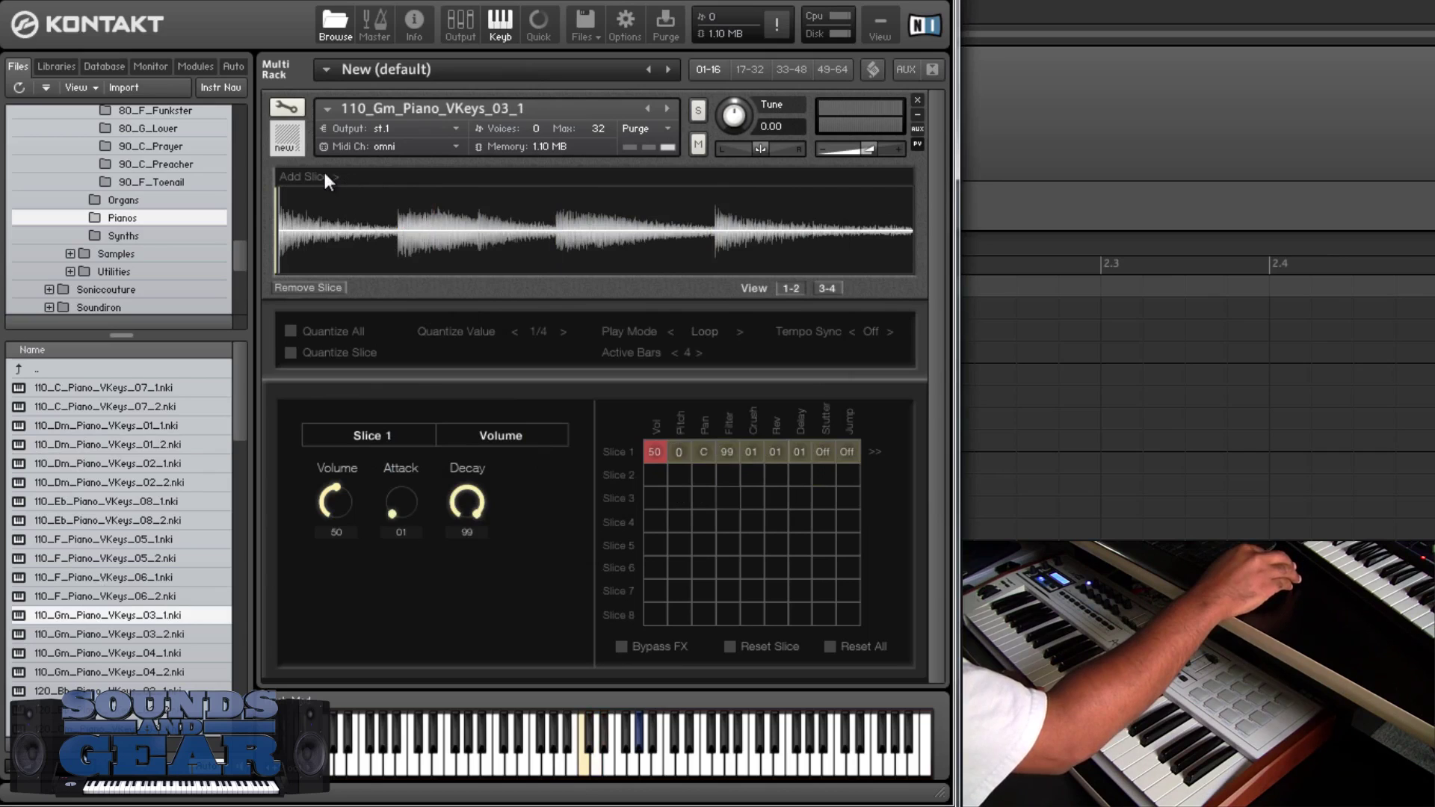
- Drag in second and third slice points on the Gm piano loop, then lower slice 2's filter cutoff
{"action": "mouse_move", "coordinate": [326, 180]}
{"action": "left_mouse_down"}
{"action": "mouse_move", "coordinate": [317, 228]}
{"action": "mouse_move", "coordinate": [337, 249]}
{"action": "mouse_move", "coordinate": [635, 246]}
{"action": "left_mouse_up"}
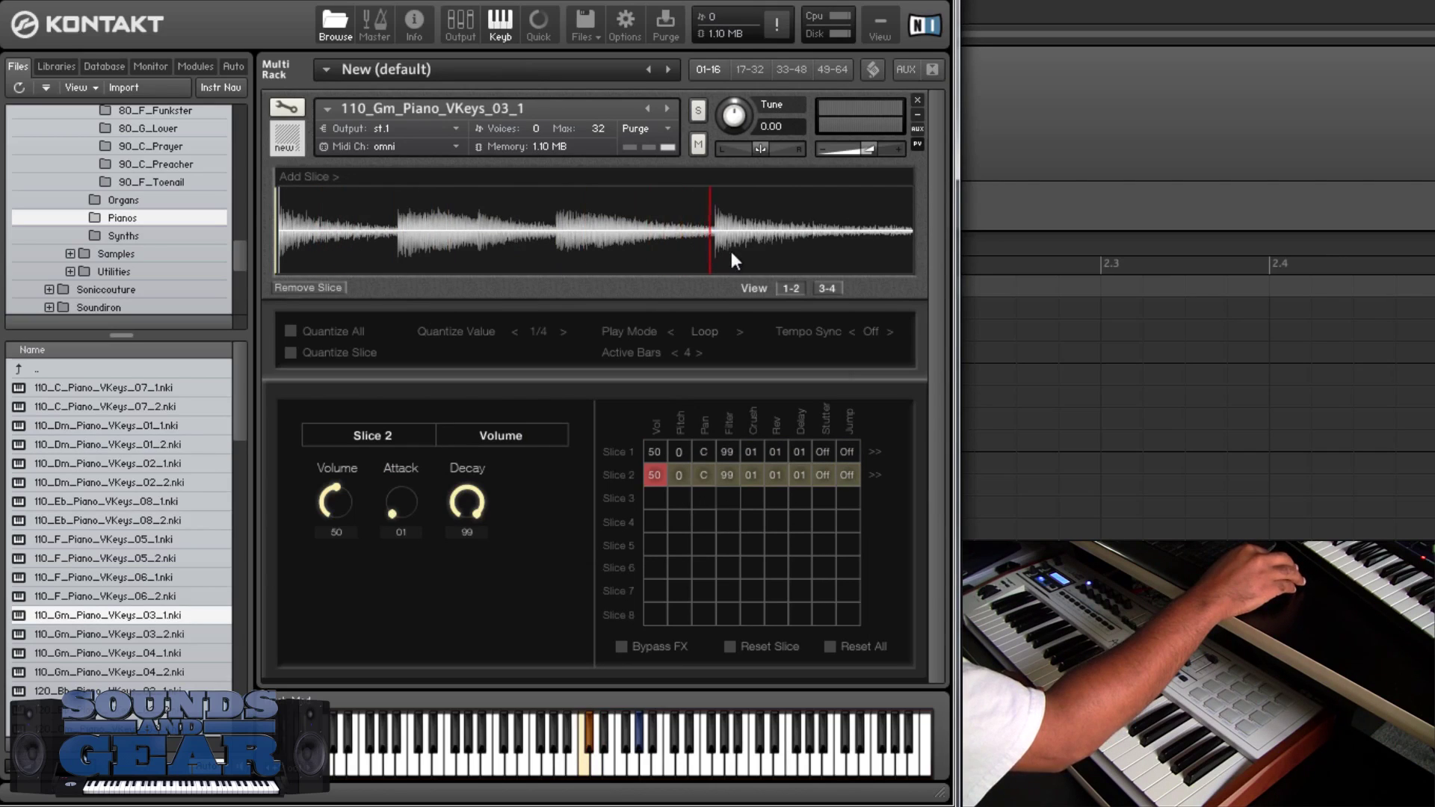
{"action": "left_click_drag", "start_coordinate": [314, 181], "coordinate": [320, 217]}
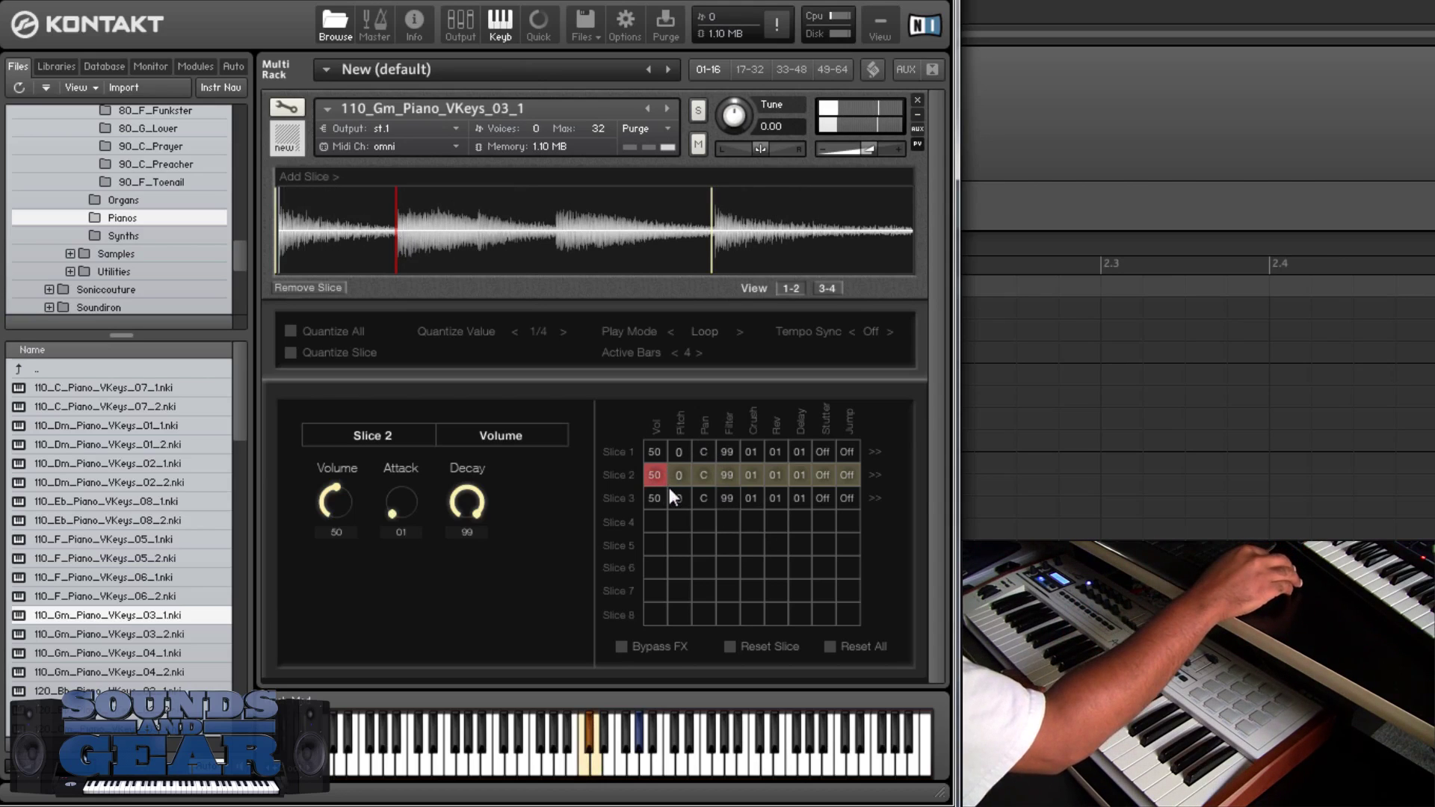
{"action": "left_click_drag", "start_coordinate": [728, 476], "coordinate": [743, 536]}
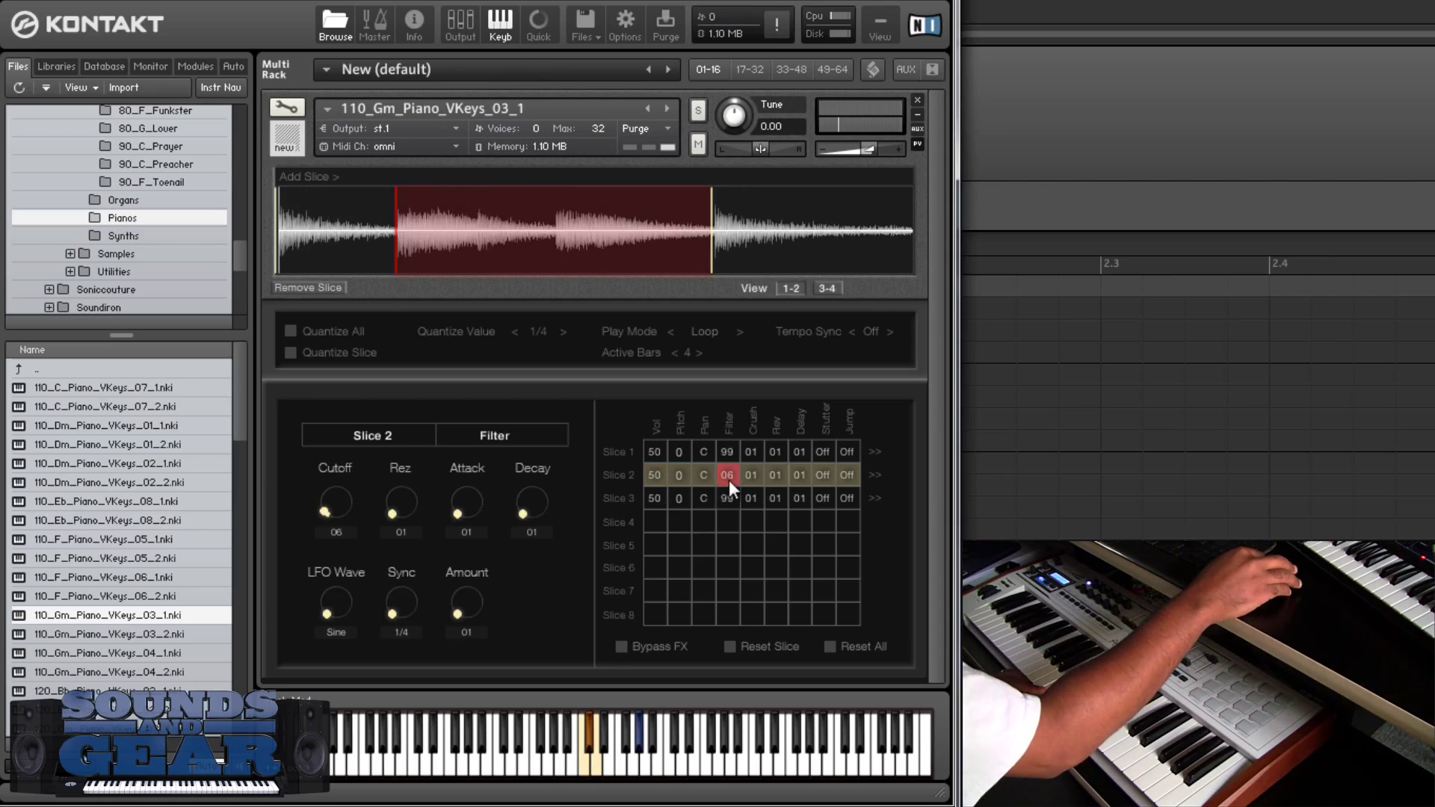
- Raise slice 2's filter cutoff to 44, then load the 120_Cm_Piano_VKeys_03_2 loop into the rack
{"action": "left_click_drag", "start_coordinate": [728, 479], "coordinate": [748, 402]}
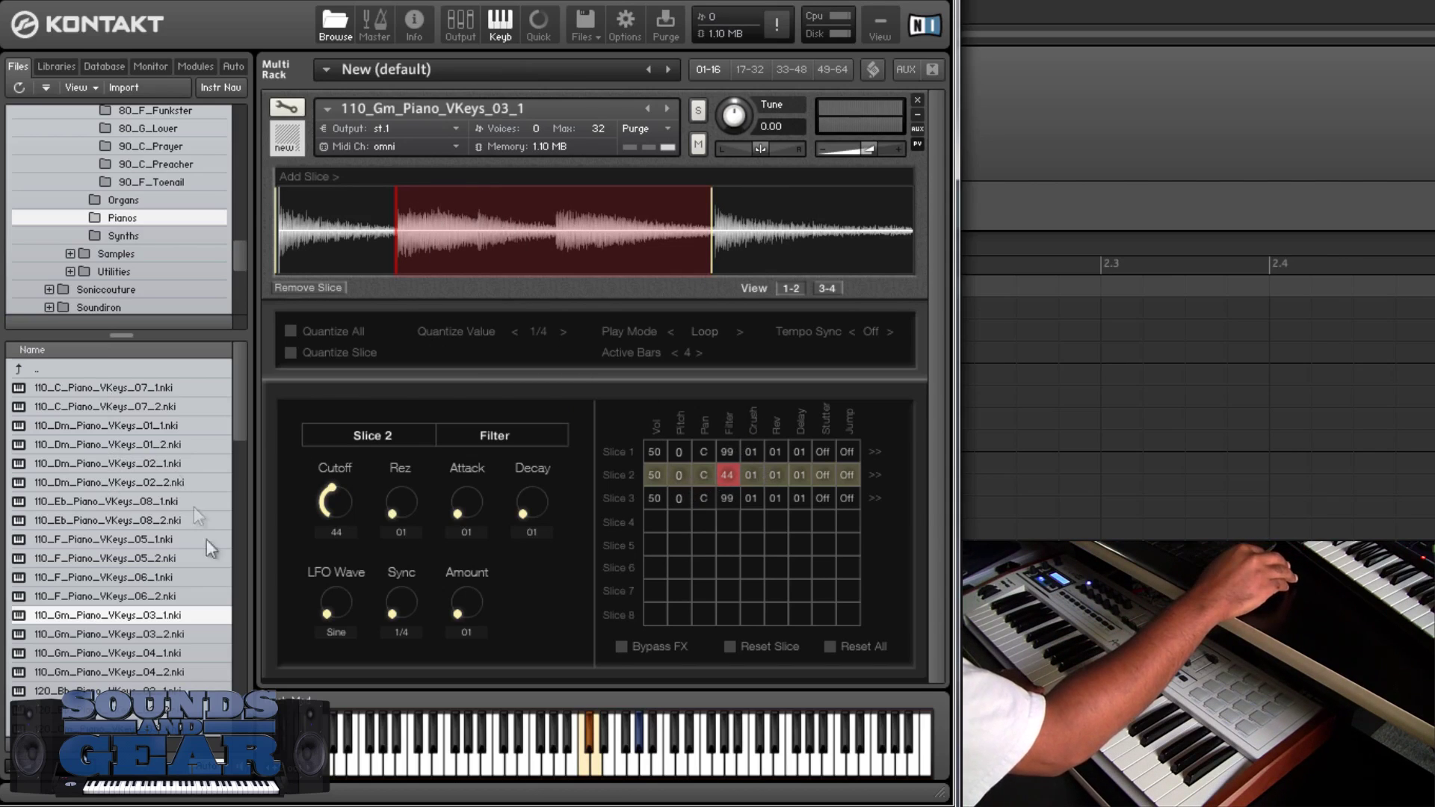
{"action": "left_click_drag", "start_coordinate": [240, 408], "coordinate": [239, 456]}
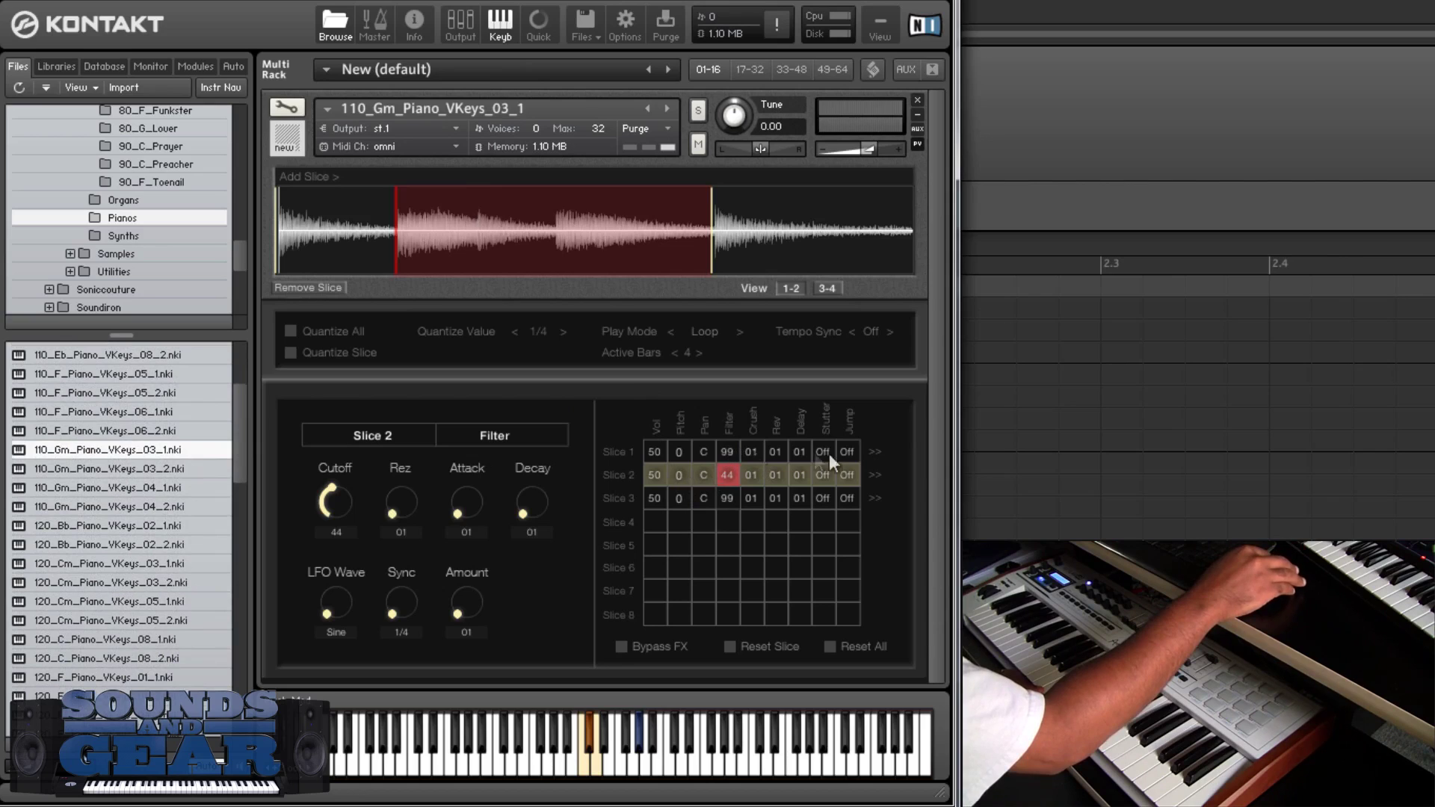
{"action": "scroll", "coordinate": [237, 446], "scroll_direction": "down", "scroll_amount": 3}
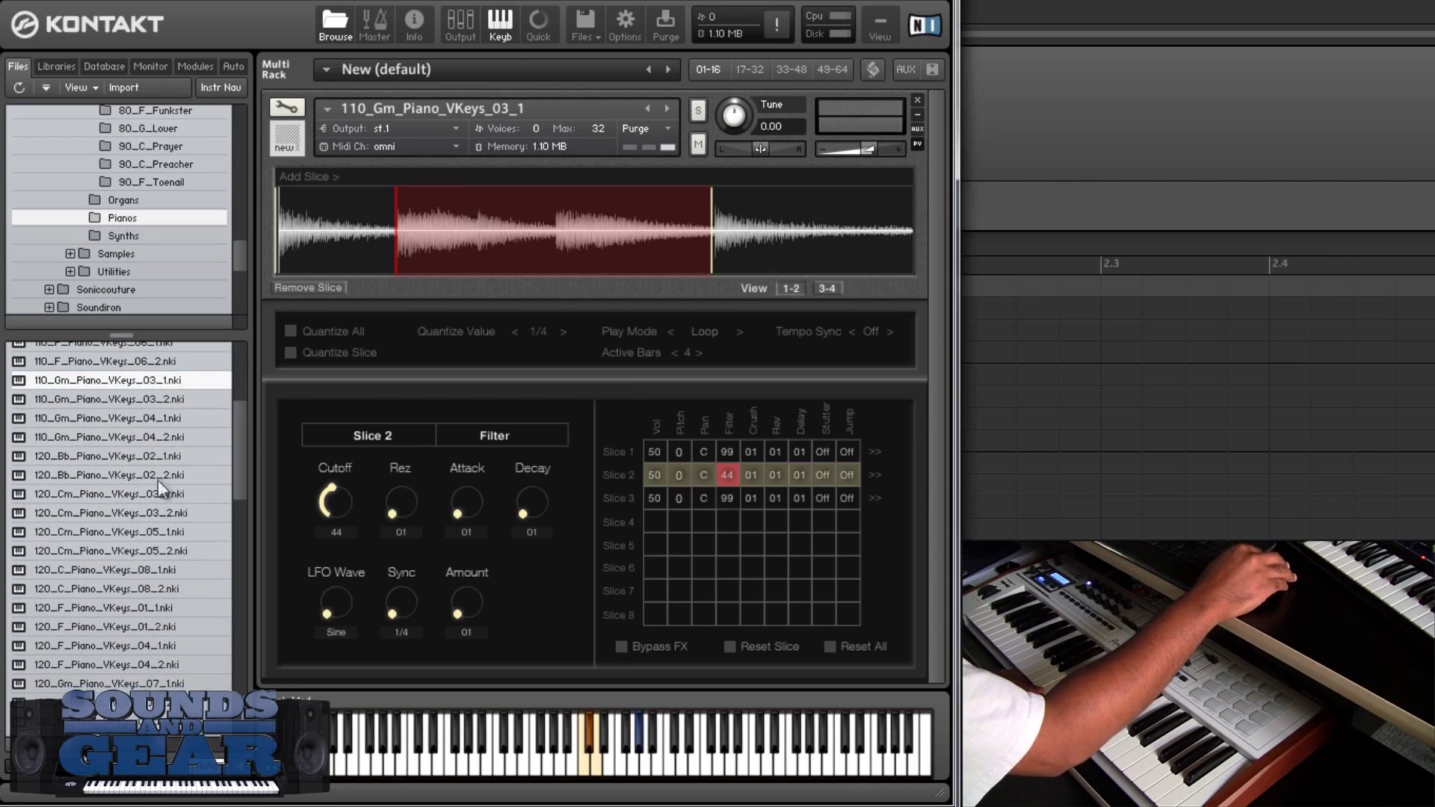
{"action": "left_click_drag", "start_coordinate": [114, 511], "coordinate": [508, 429]}
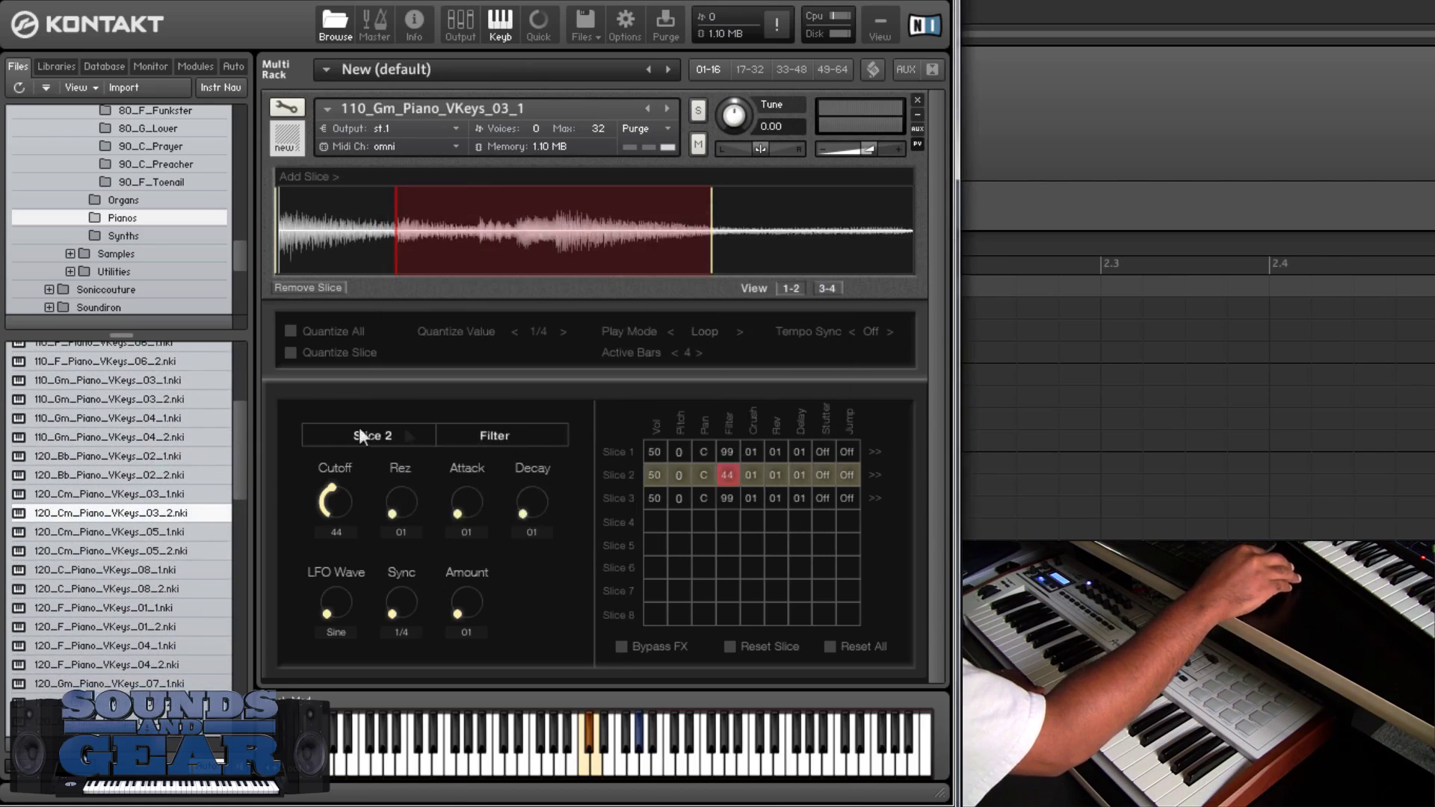
- Add slices 2 and 3 to the 120_Cm_Piano_VKeys_03_2 loop, moving each marker further into the loop
{"action": "left_click", "coordinate": [318, 177]}
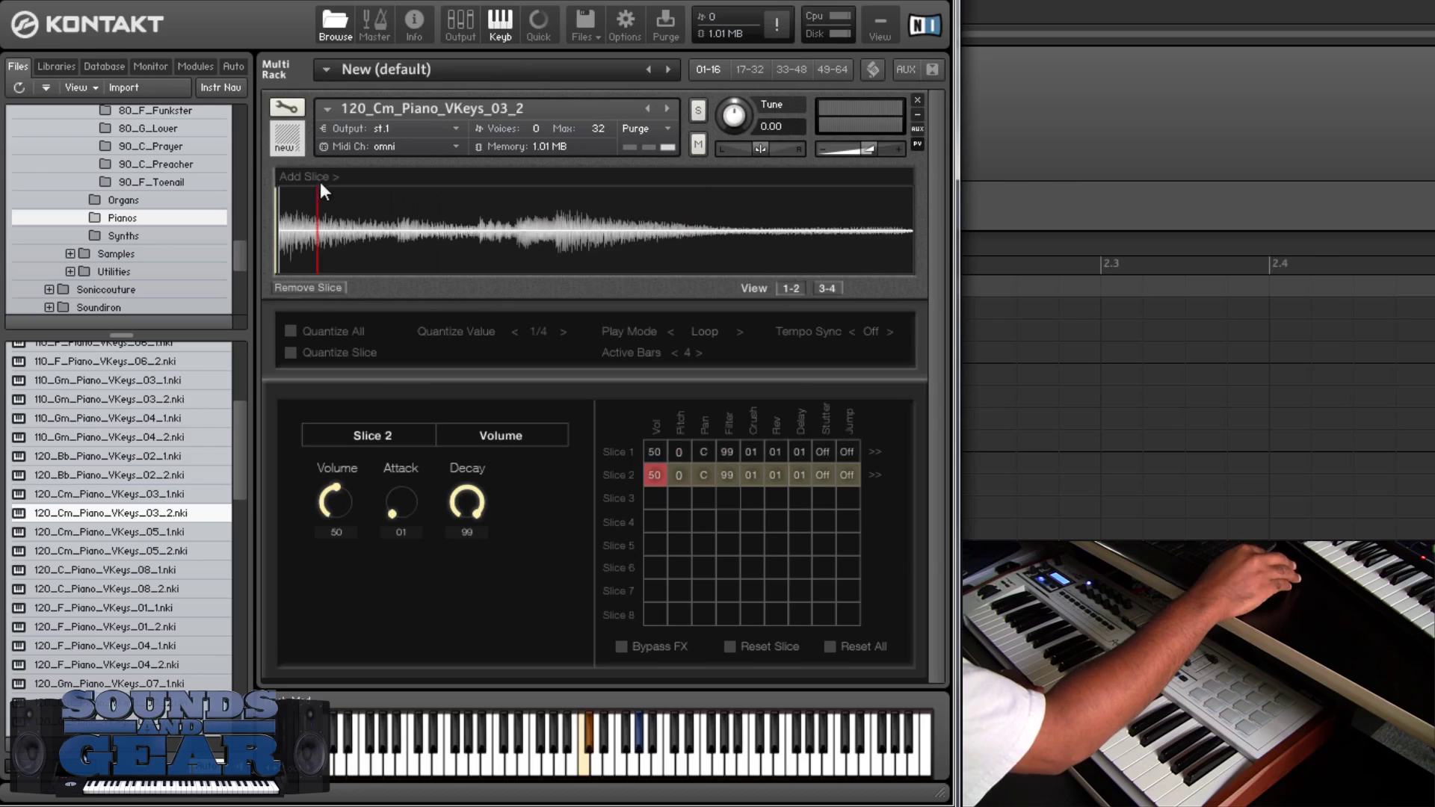
{"action": "left_click_drag", "start_coordinate": [315, 229], "coordinate": [505, 225]}
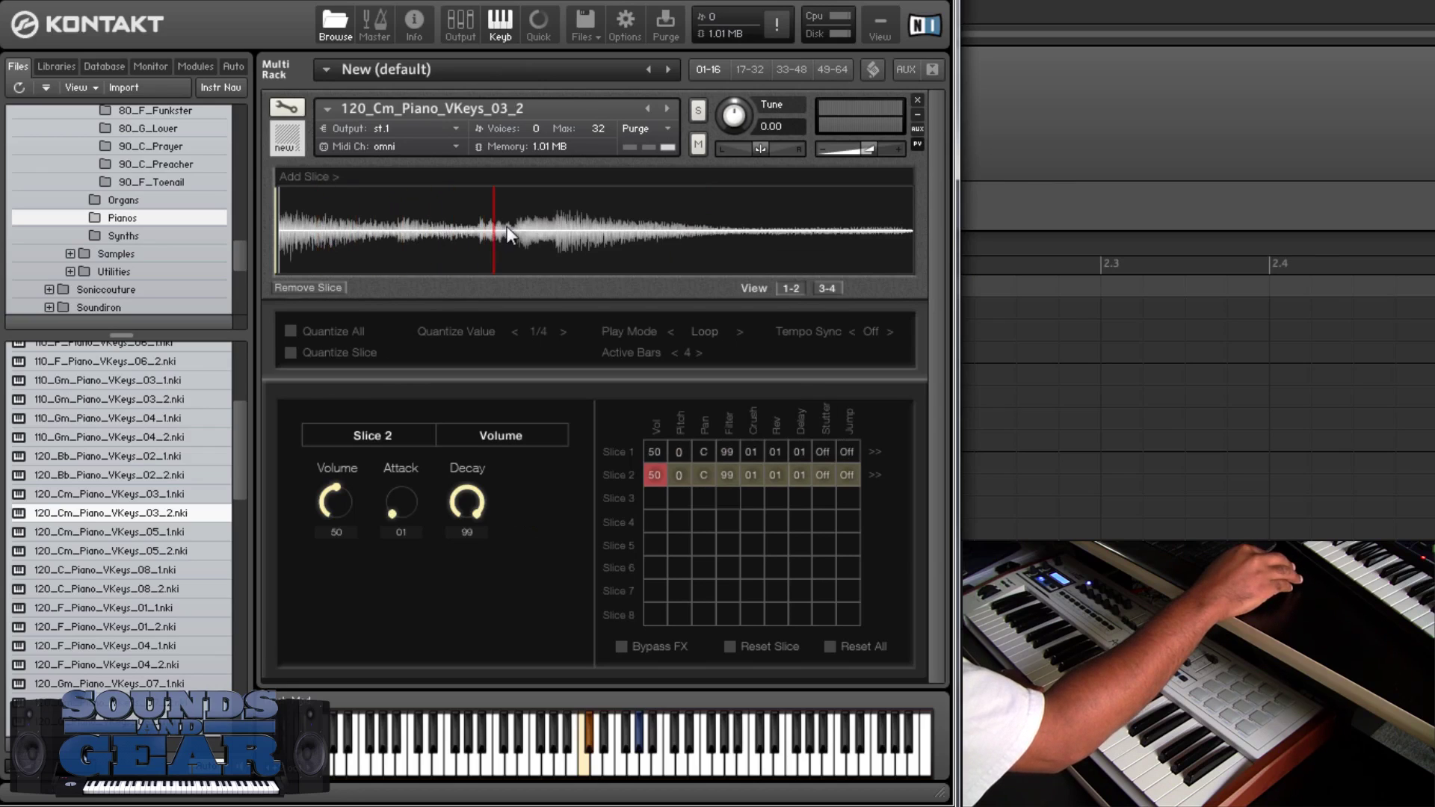
{"action": "left_click", "coordinate": [314, 180]}
{"action": "left_click_drag", "start_coordinate": [317, 209], "coordinate": [402, 222]}
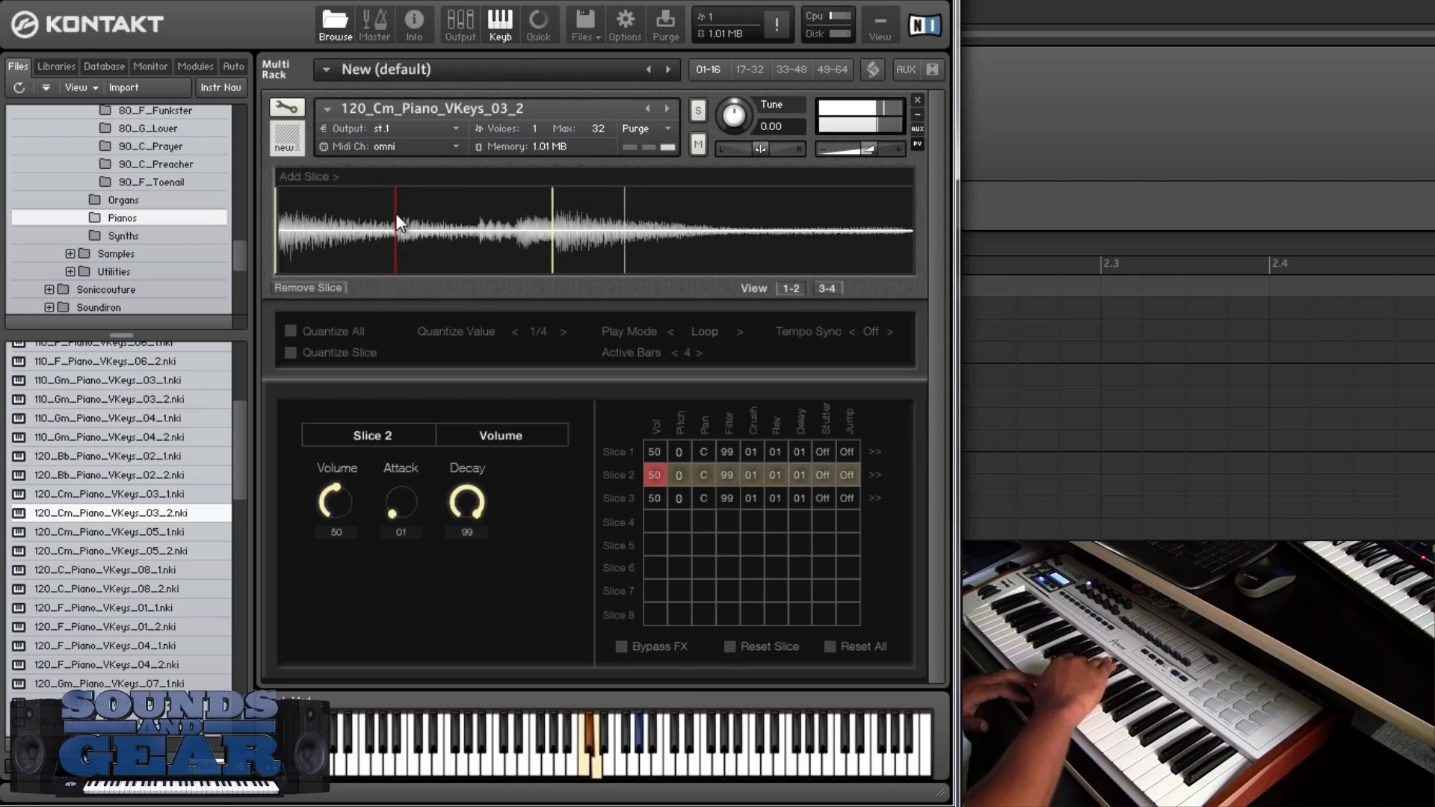
{"action": "scroll", "coordinate": [233, 459], "scroll_direction": "down", "scroll_amount": 4}
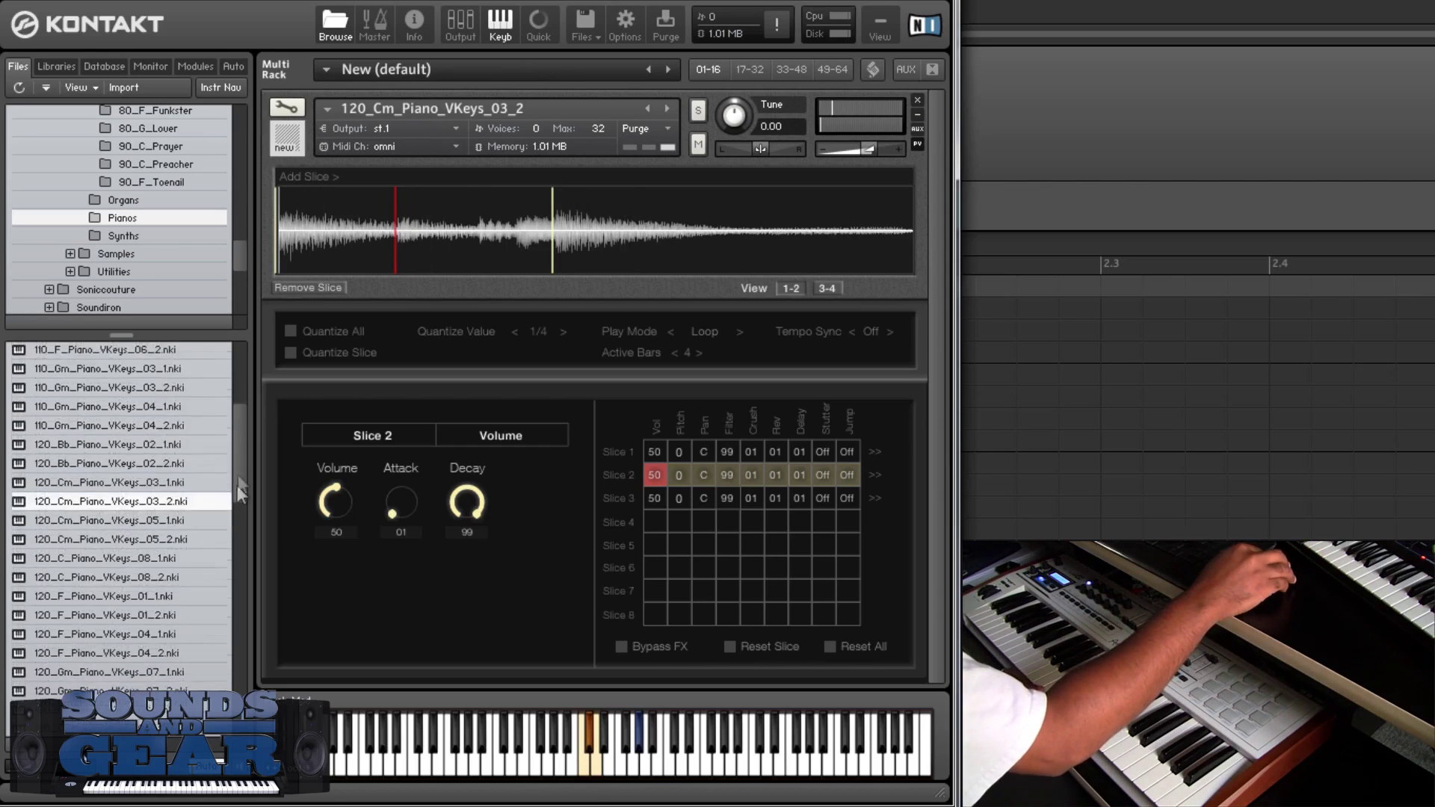
{"action": "scroll", "coordinate": [244, 501], "scroll_direction": "down", "scroll_amount": 3}
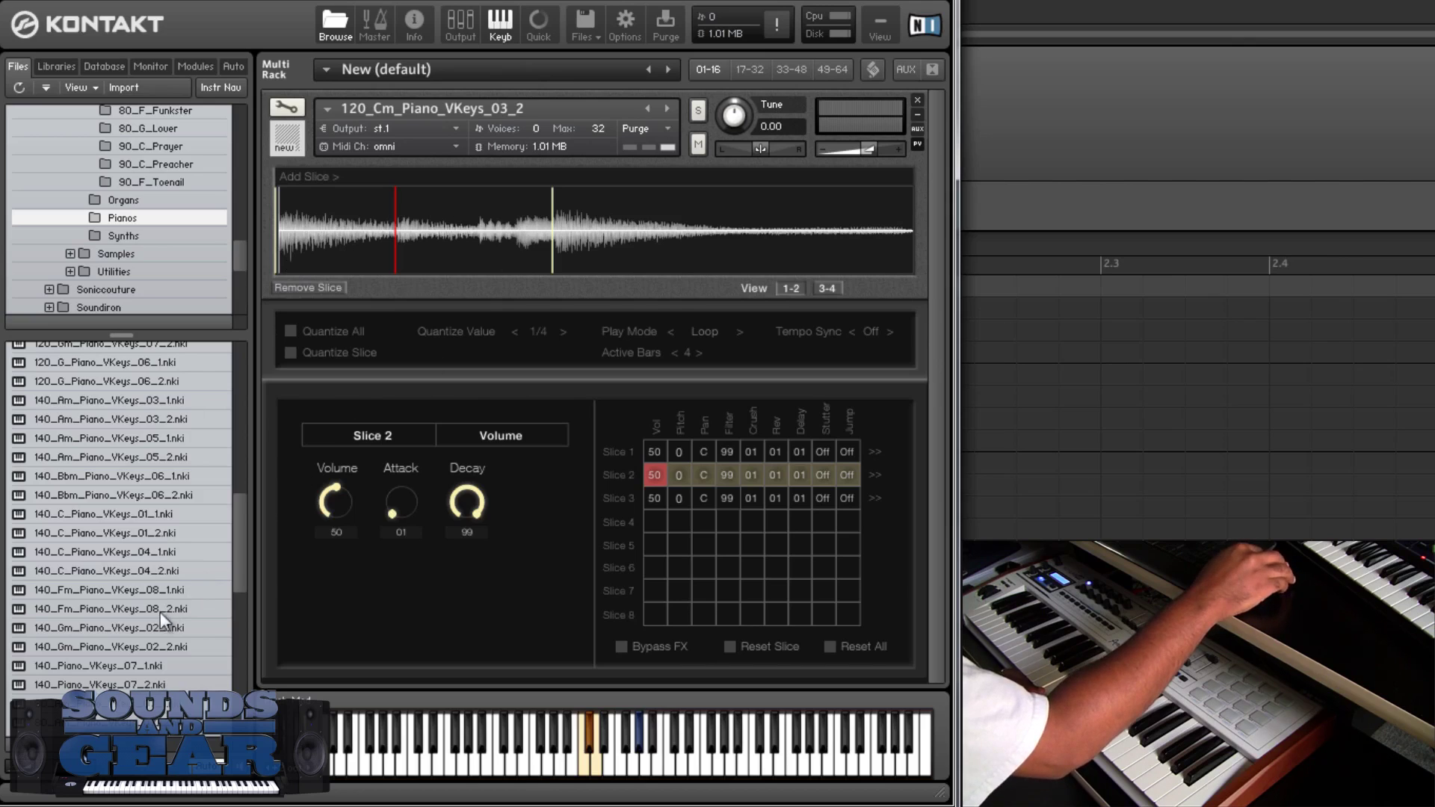
- Load 140_Fm_Piano_VKeys_08_1, cut it into three slices, and return to the Sampler Instruments folders
{"action": "left_click", "coordinate": [83, 591]}
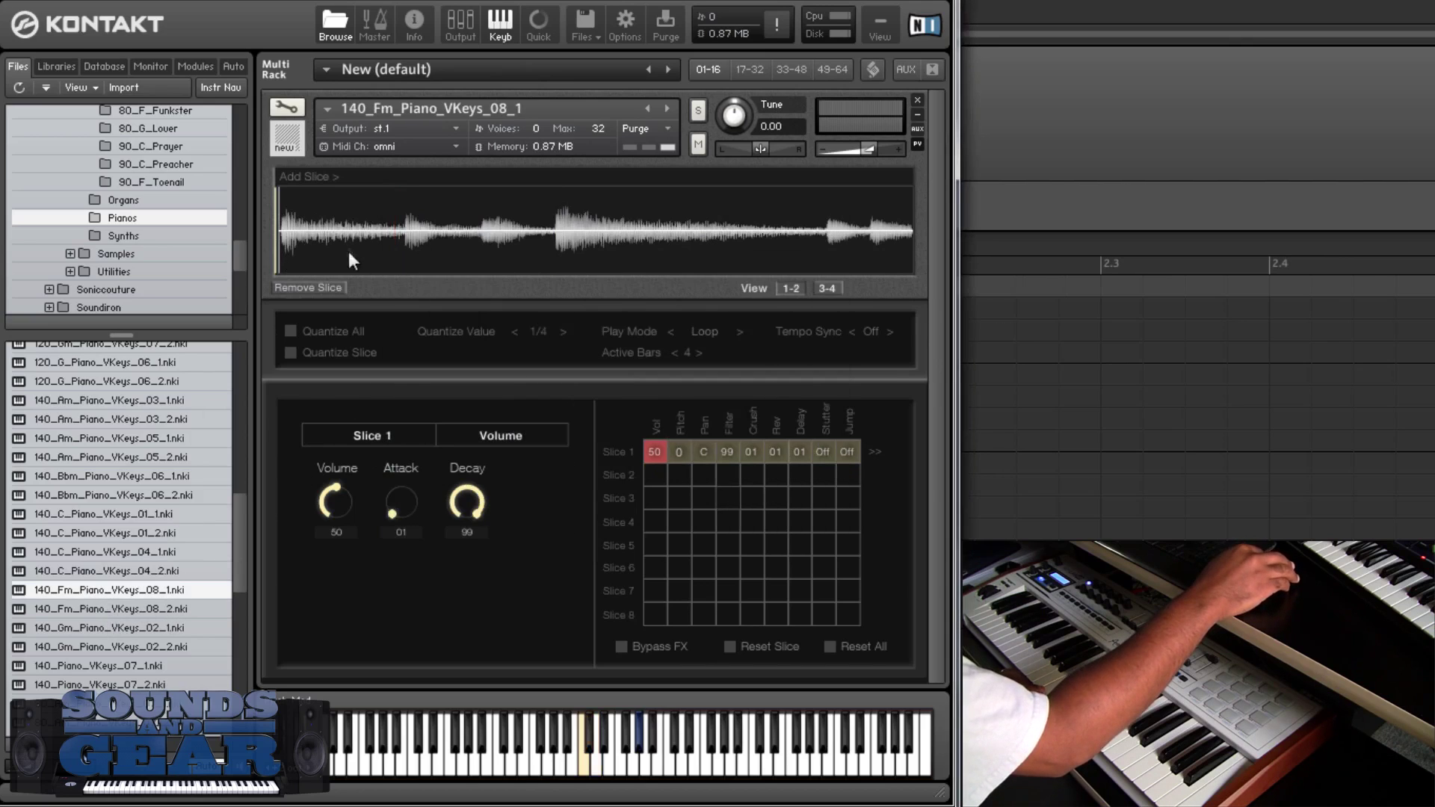
{"action": "left_click", "coordinate": [315, 178]}
{"action": "left_click_drag", "start_coordinate": [316, 221], "coordinate": [526, 222]}
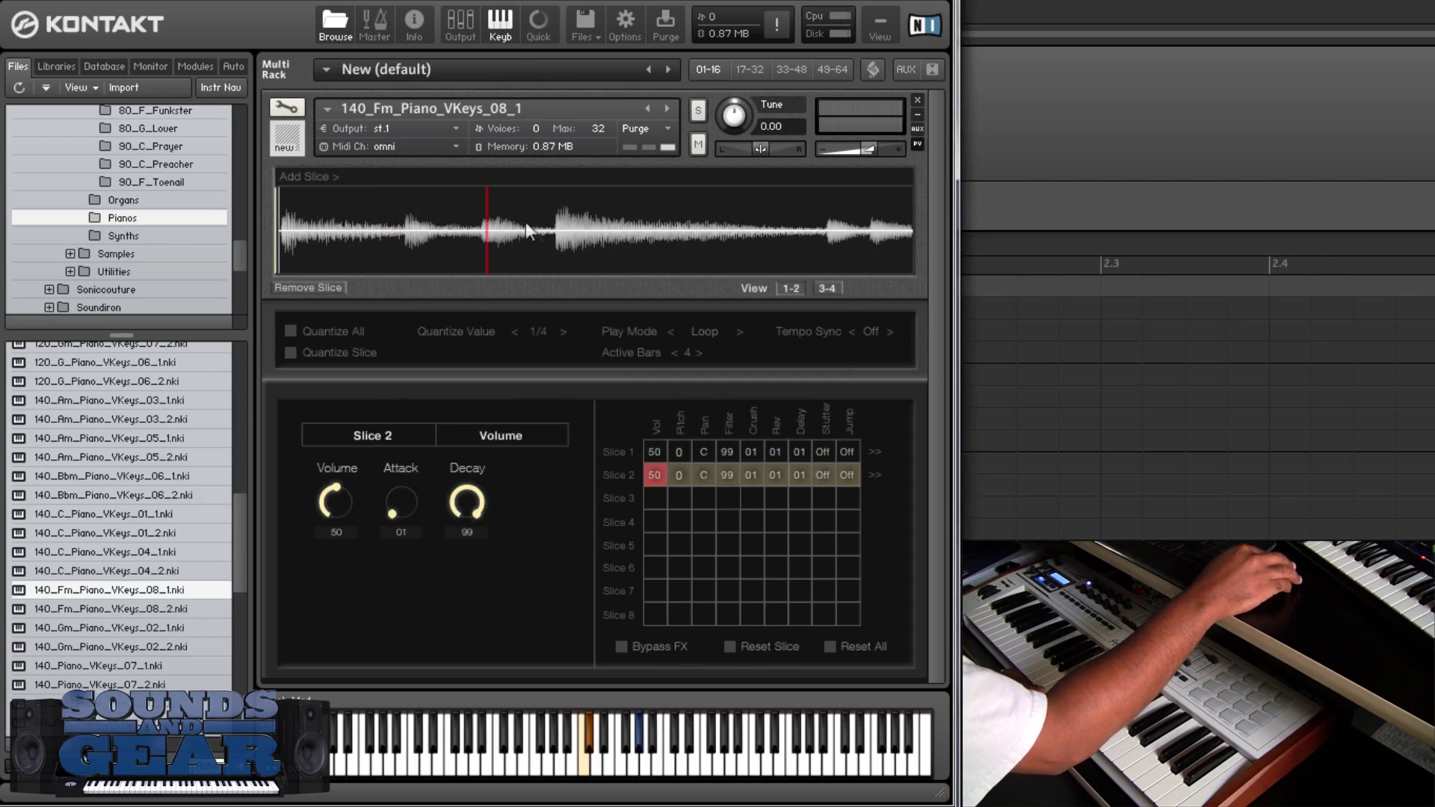
{"action": "left_click", "coordinate": [315, 178]}
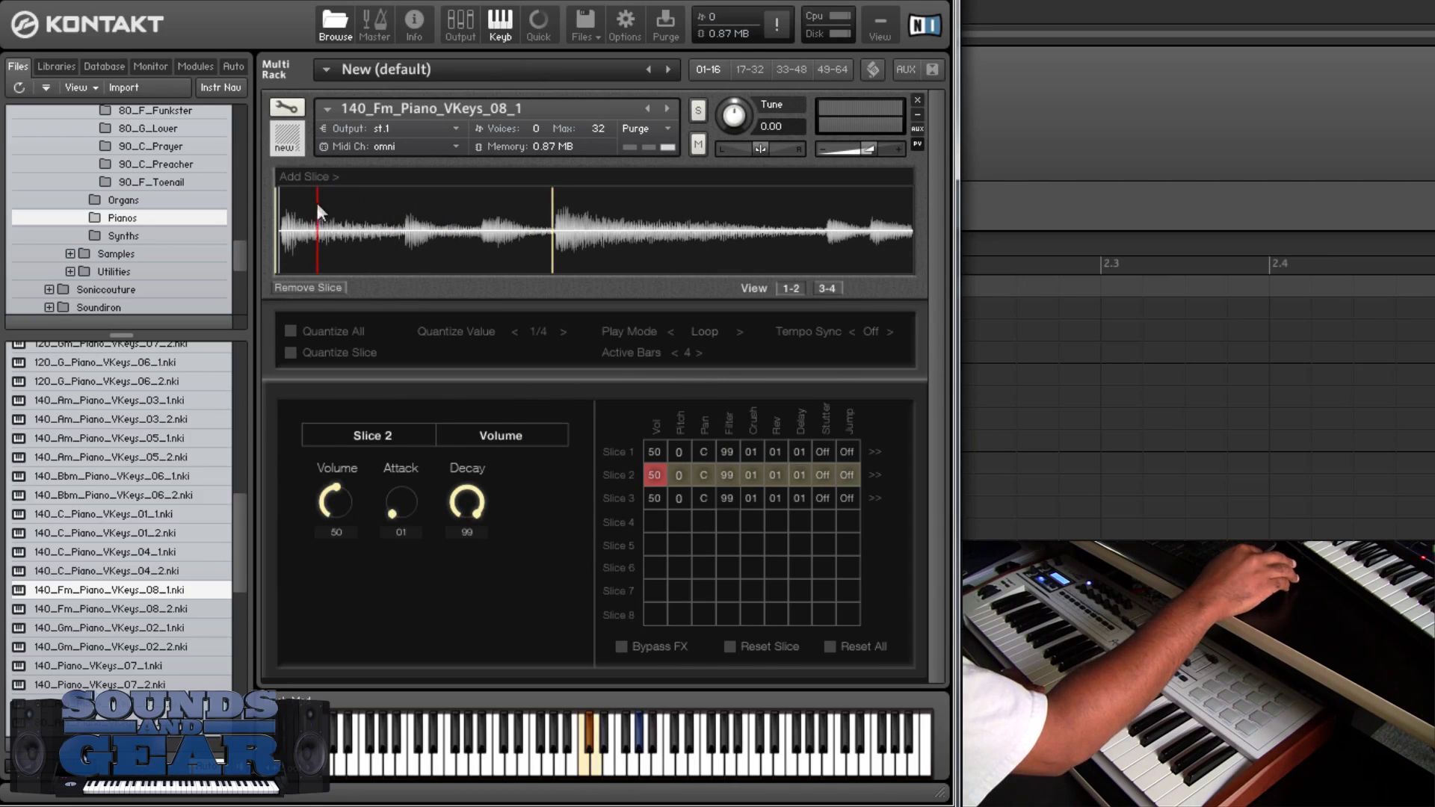
{"action": "left_click_drag", "start_coordinate": [315, 209], "coordinate": [414, 224]}
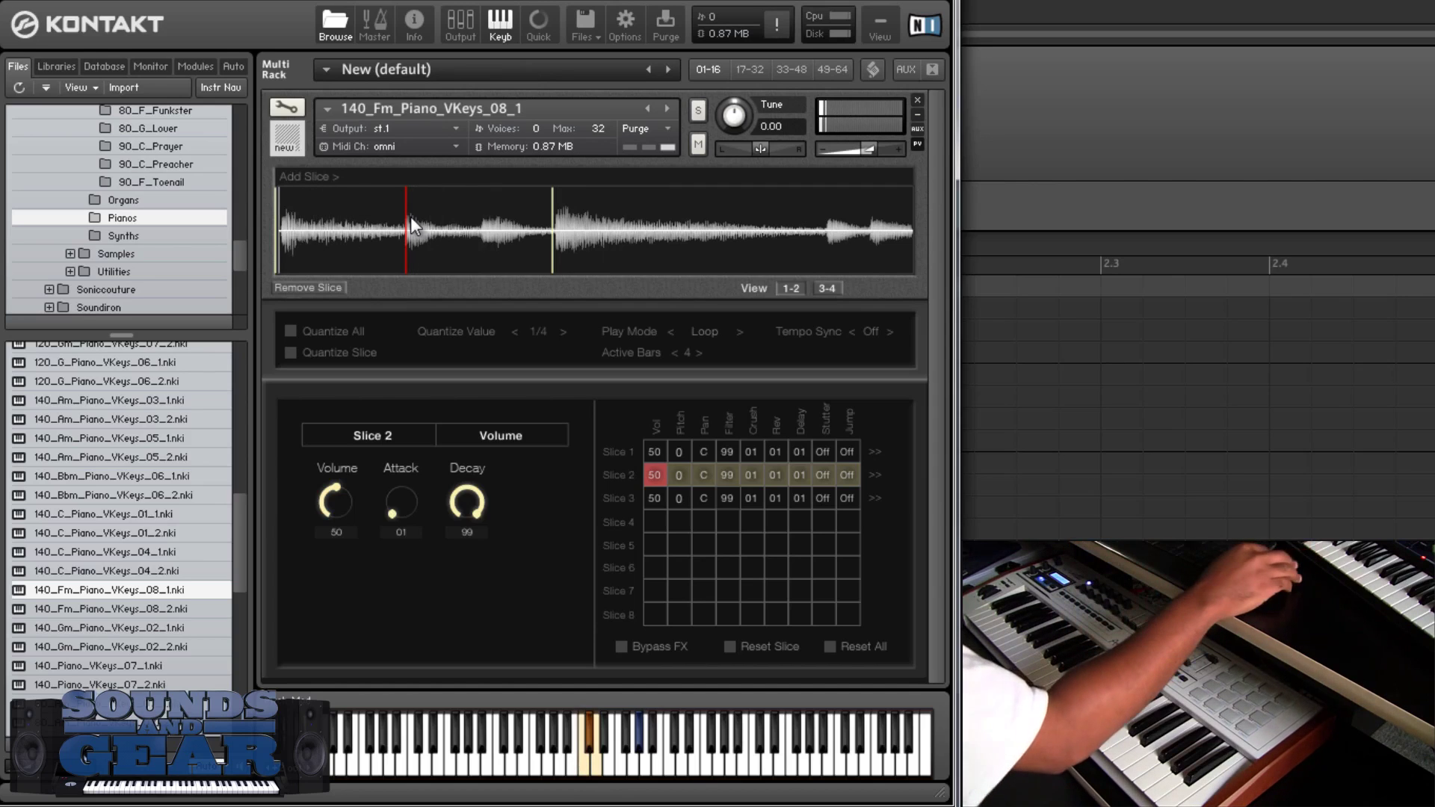
{"action": "left_click_drag", "start_coordinate": [242, 546], "coordinate": [228, 390]}
{"action": "double_click", "coordinate": [148, 367]}
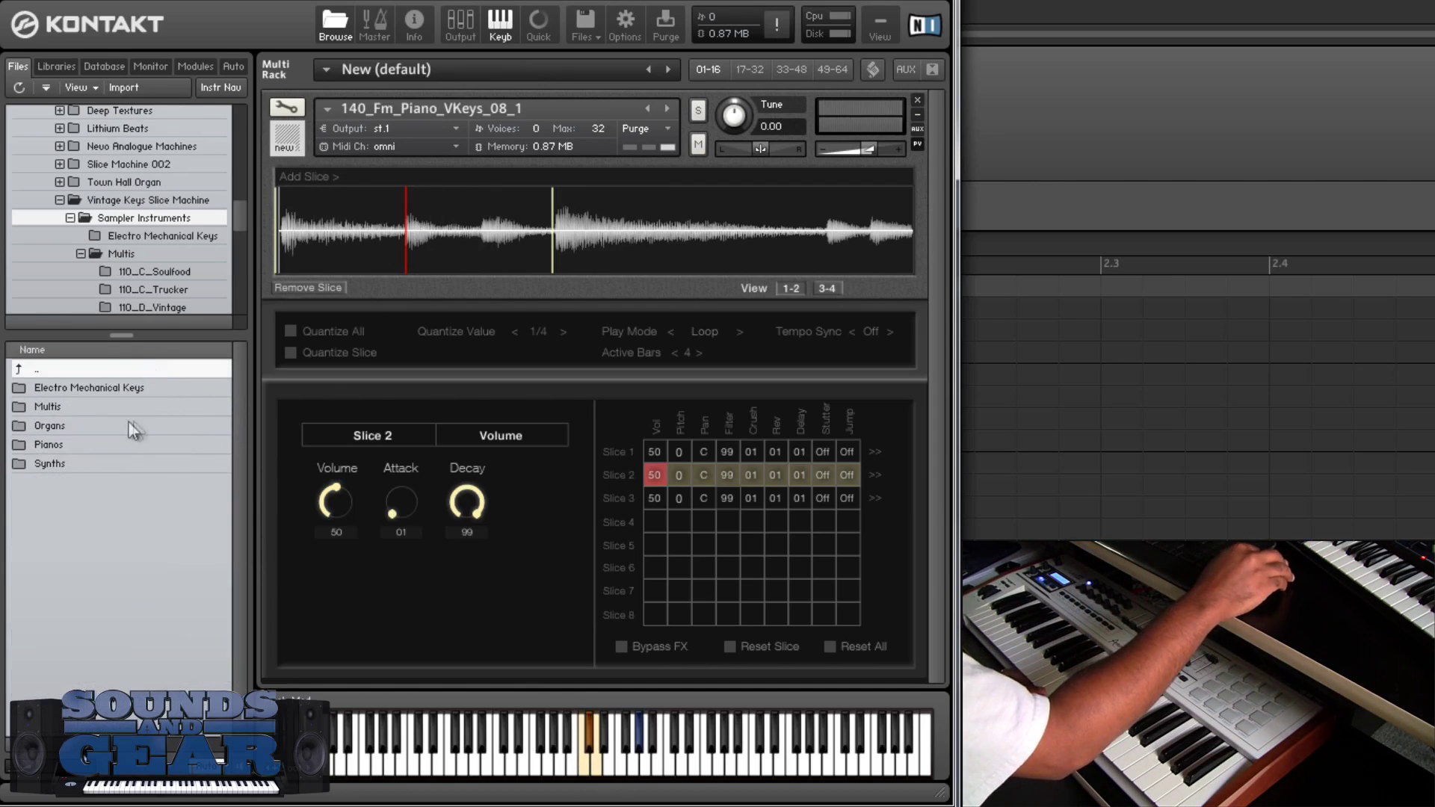
- Load 110_Dm_Synth_VKeys_02_1 from the Synths folder and add a second slice mid-waveform
{"action": "double_click", "coordinate": [79, 463]}
{"action": "left_click_drag", "start_coordinate": [91, 391], "coordinate": [411, 348]}
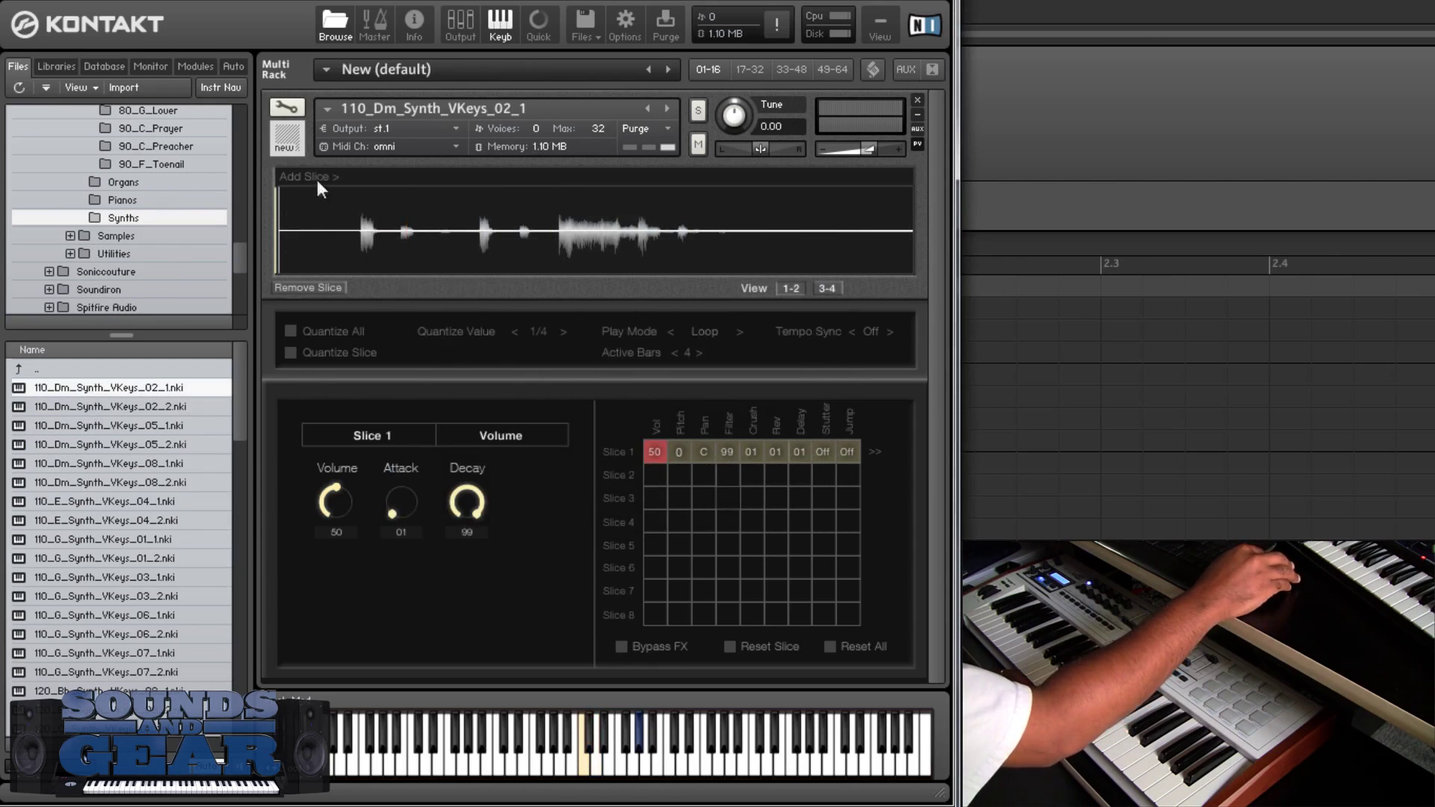
{"action": "left_click", "coordinate": [317, 178]}
{"action": "left_click_drag", "start_coordinate": [315, 203], "coordinate": [558, 233]}
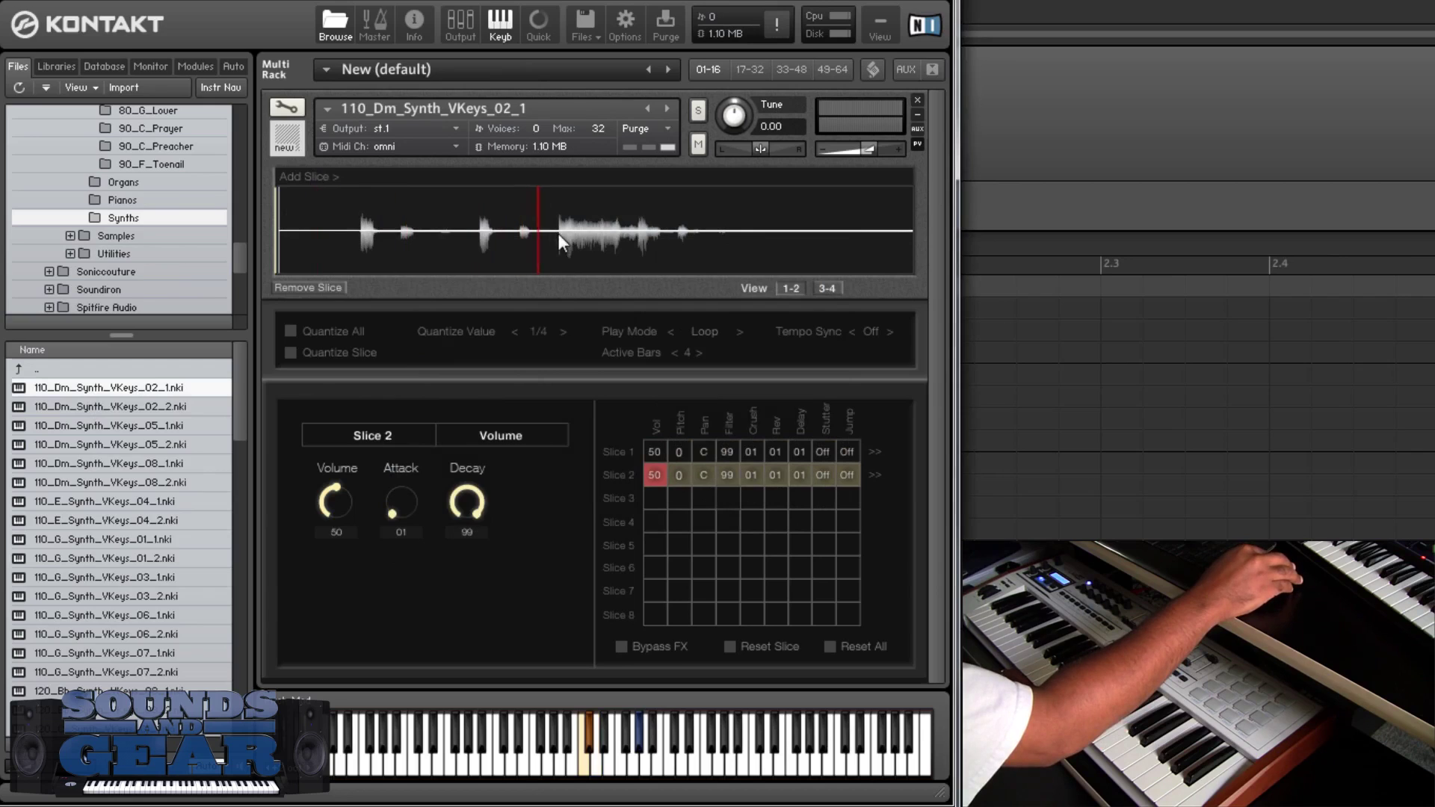
- Add third and fourth slices with slightly nudged markers, then load 110_G_Synth_VKeys_01_1
{"action": "left_click", "coordinate": [315, 174]}
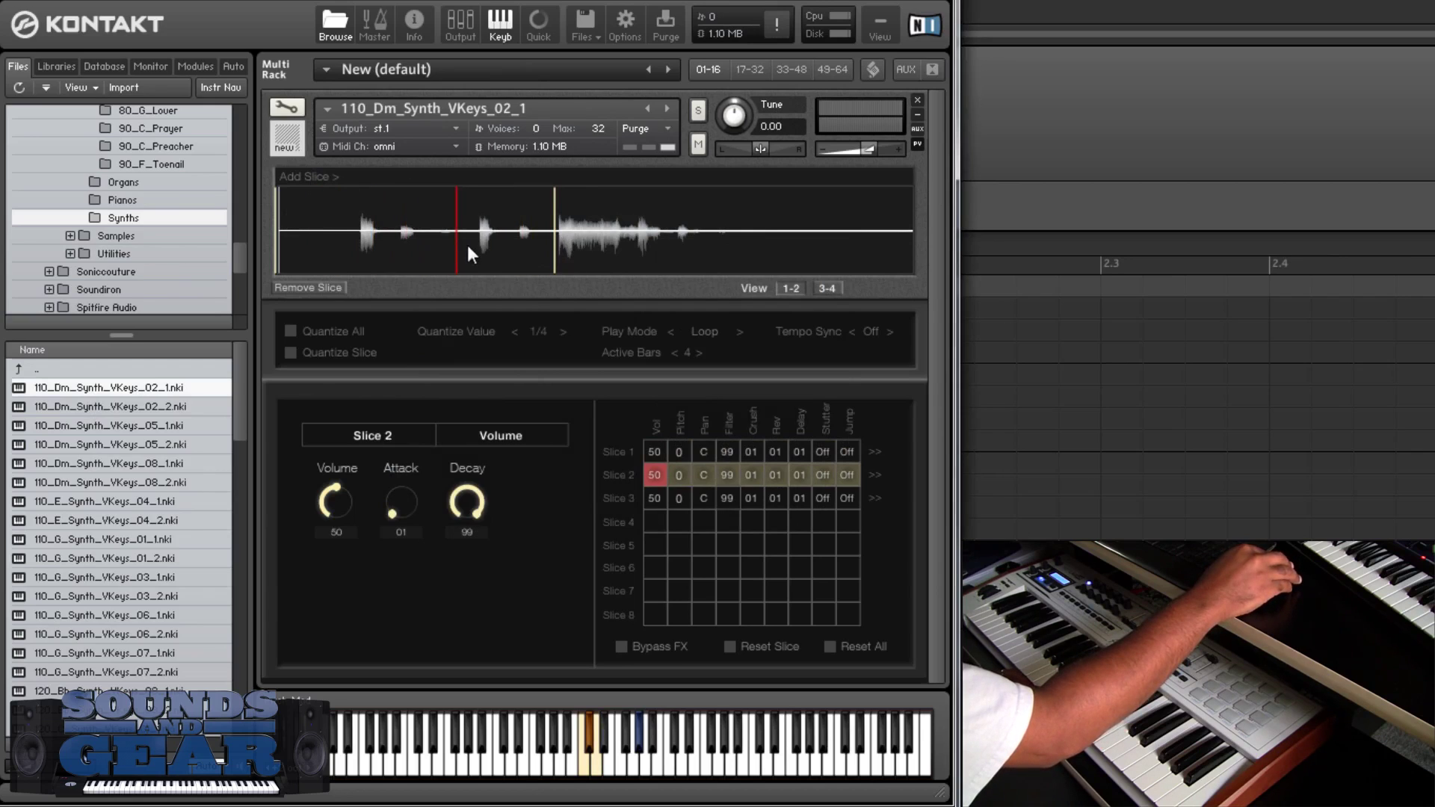
{"action": "left_click_drag", "start_coordinate": [481, 255], "coordinate": [484, 258]}
{"action": "left_click", "coordinate": [306, 178]}
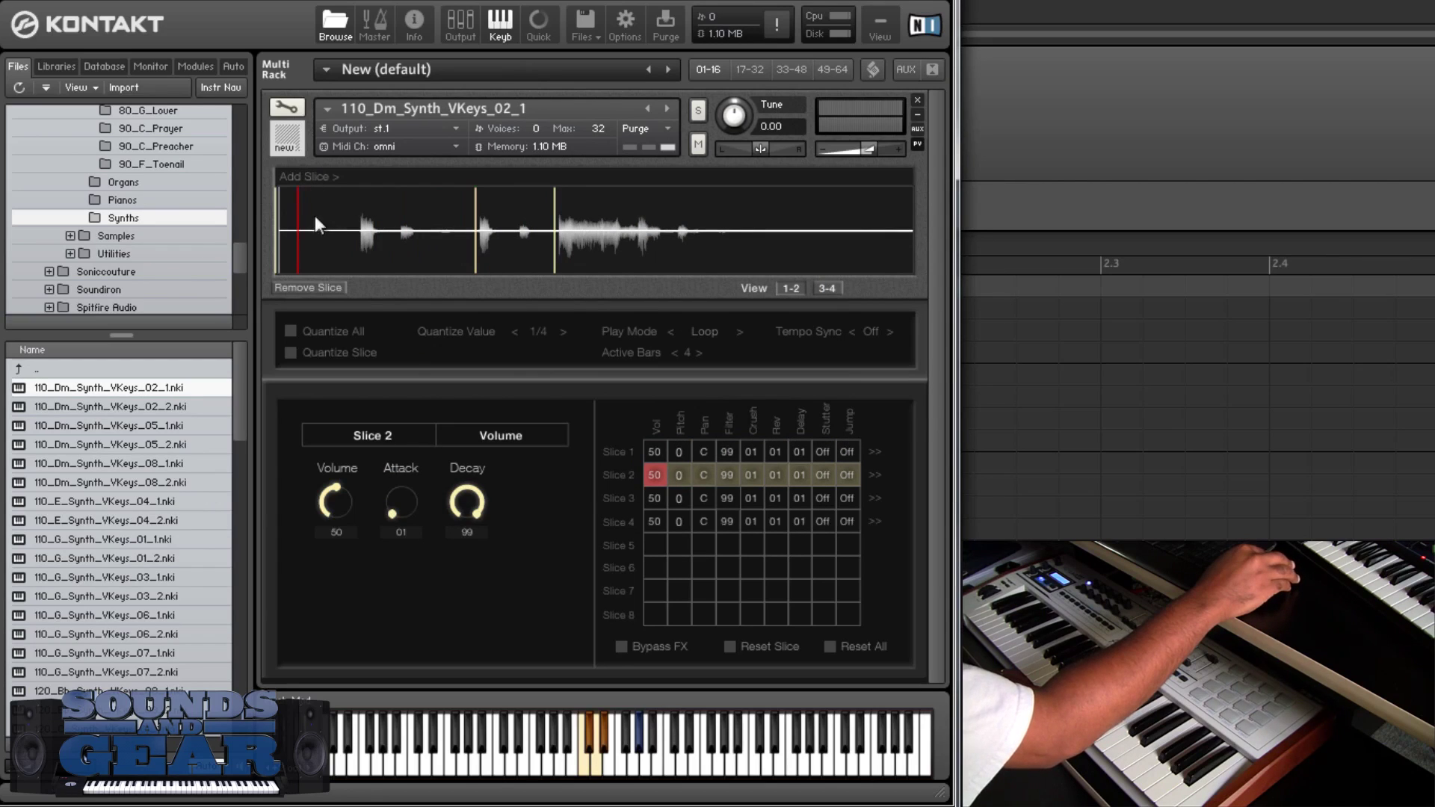
{"action": "left_click_drag", "start_coordinate": [361, 244], "coordinate": [364, 247]}
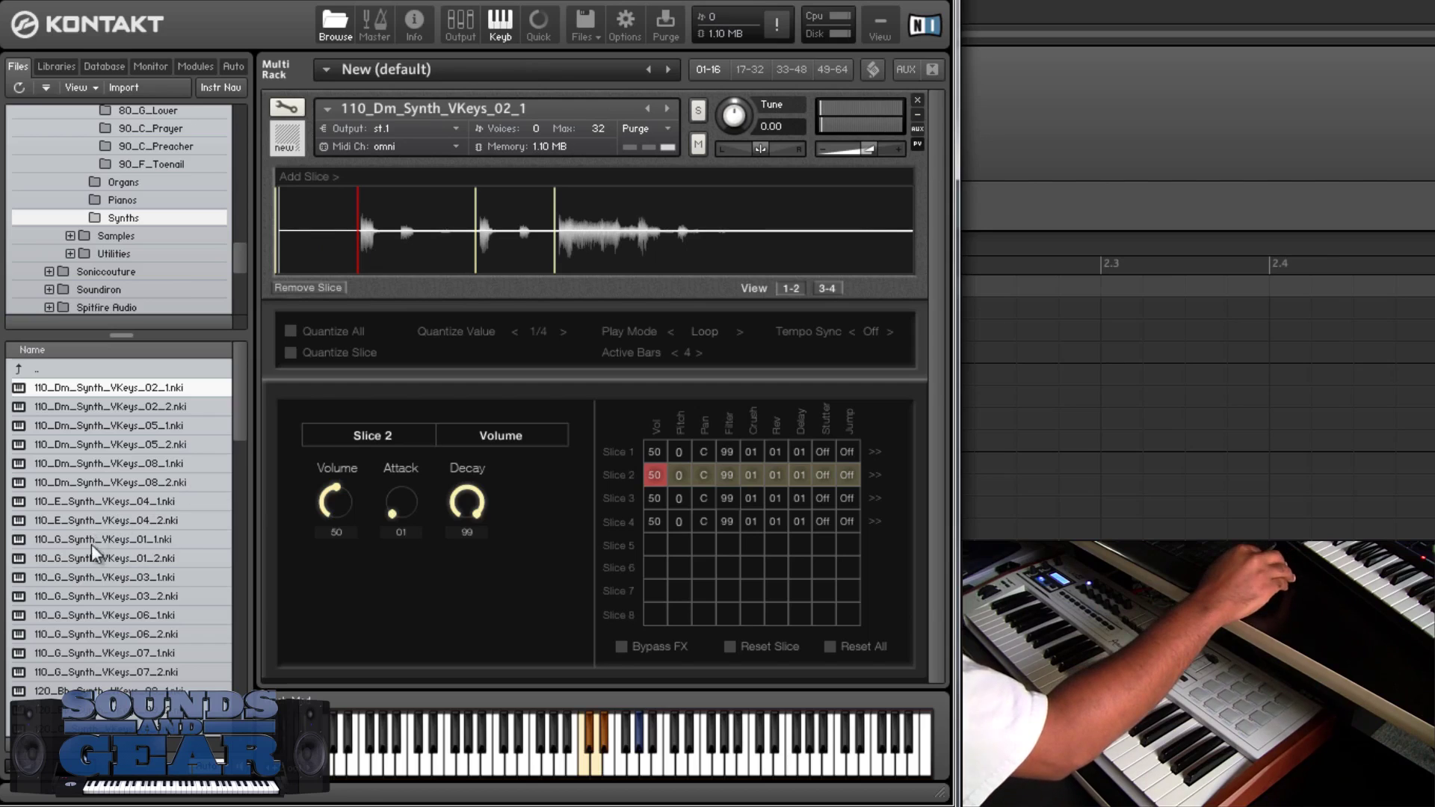
{"action": "left_click_drag", "start_coordinate": [105, 539], "coordinate": [544, 450]}
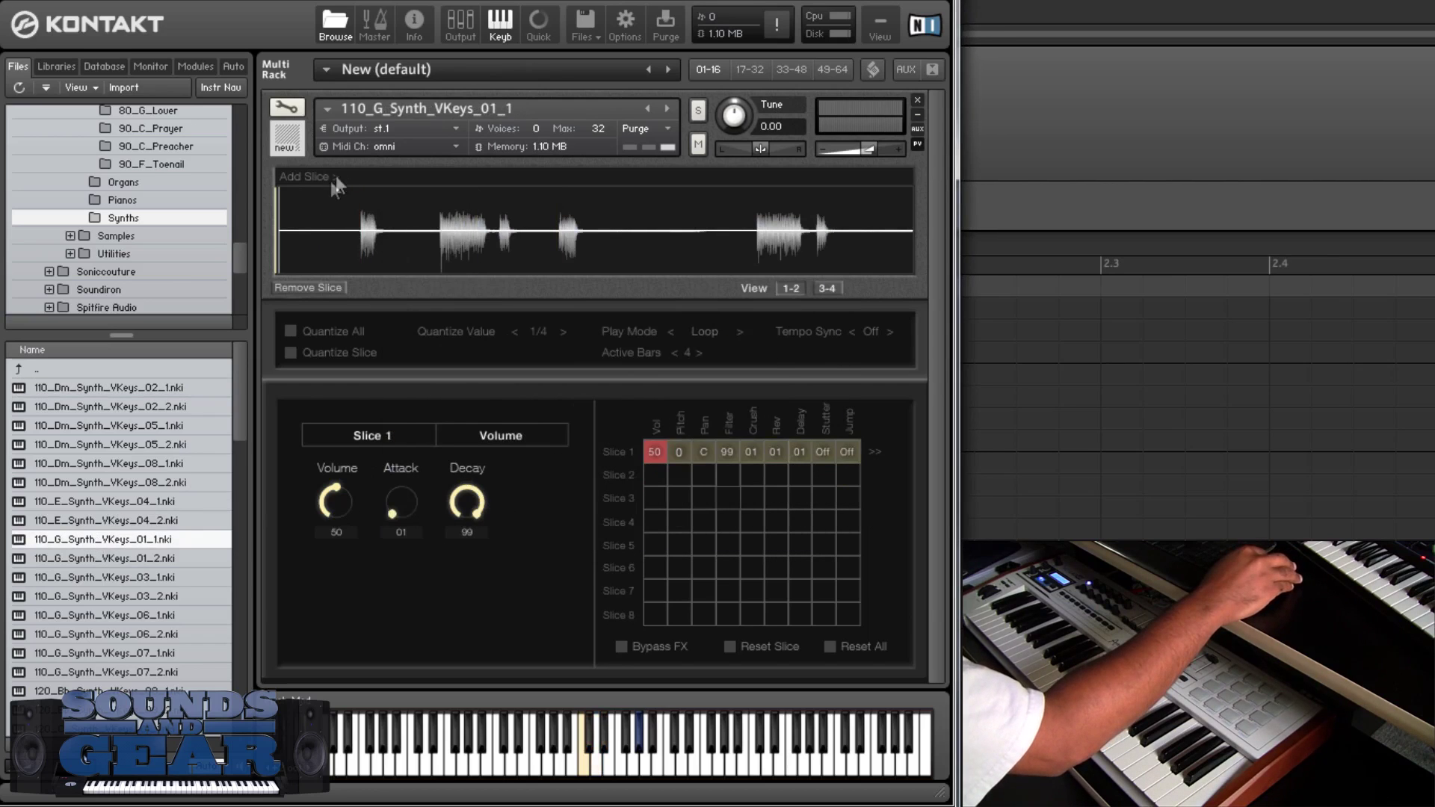
- Add second, third and fourth slices to 110_G_Synth_VKeys_01_1, placing slice 2 late in the loop
{"action": "left_click", "coordinate": [330, 178]}
{"action": "left_click_drag", "start_coordinate": [335, 222], "coordinate": [758, 223]}
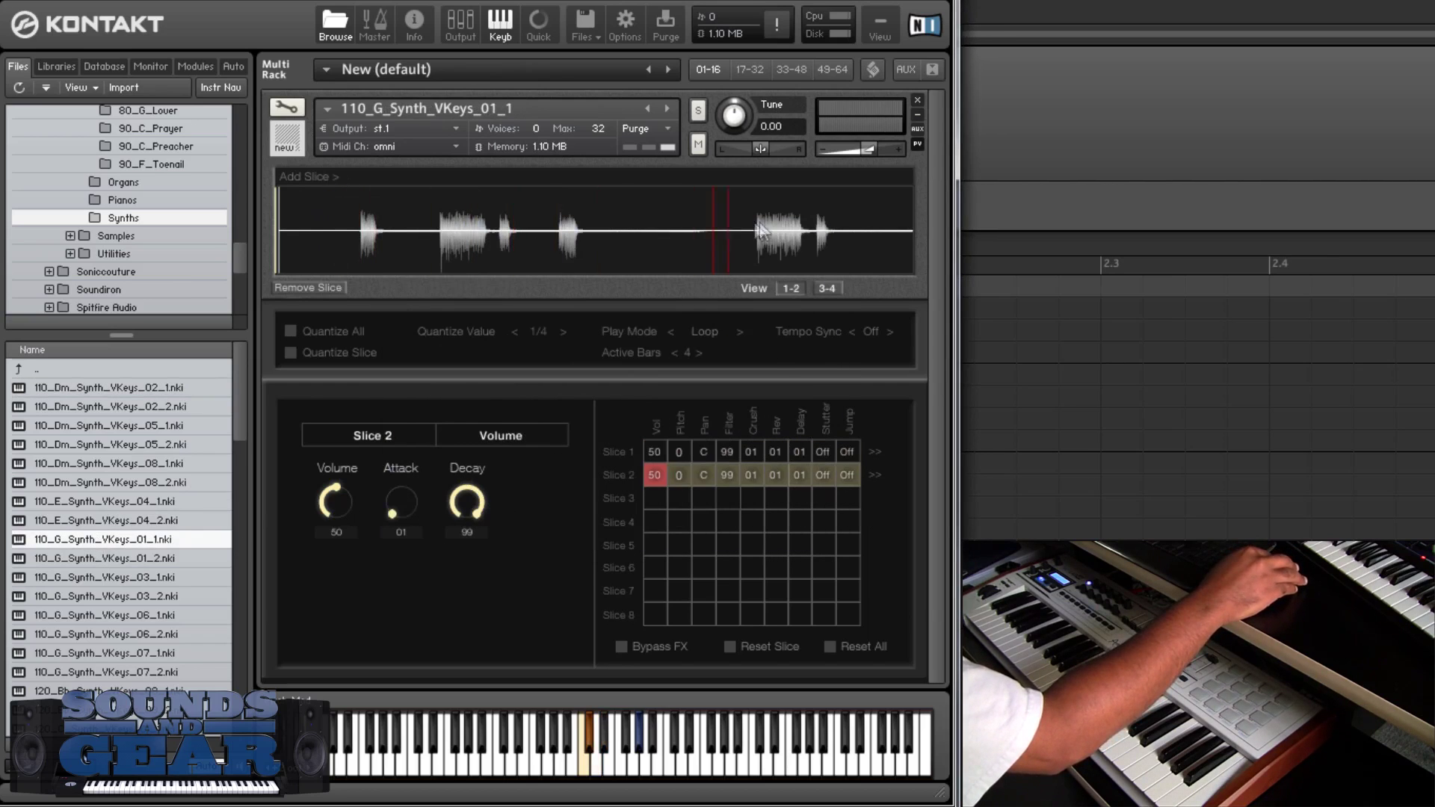
{"action": "left_click", "coordinate": [323, 180]}
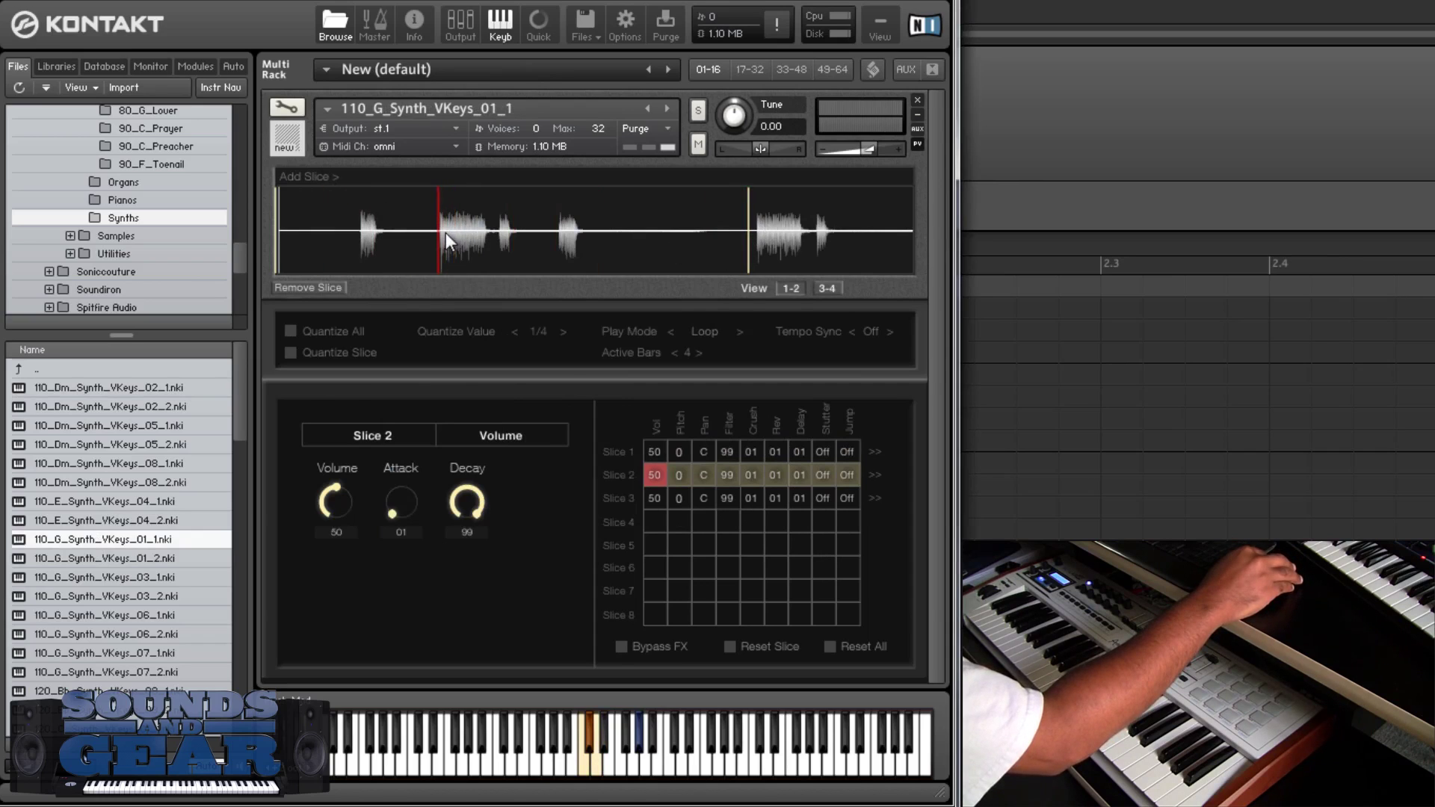
{"action": "left_click", "coordinate": [291, 177]}
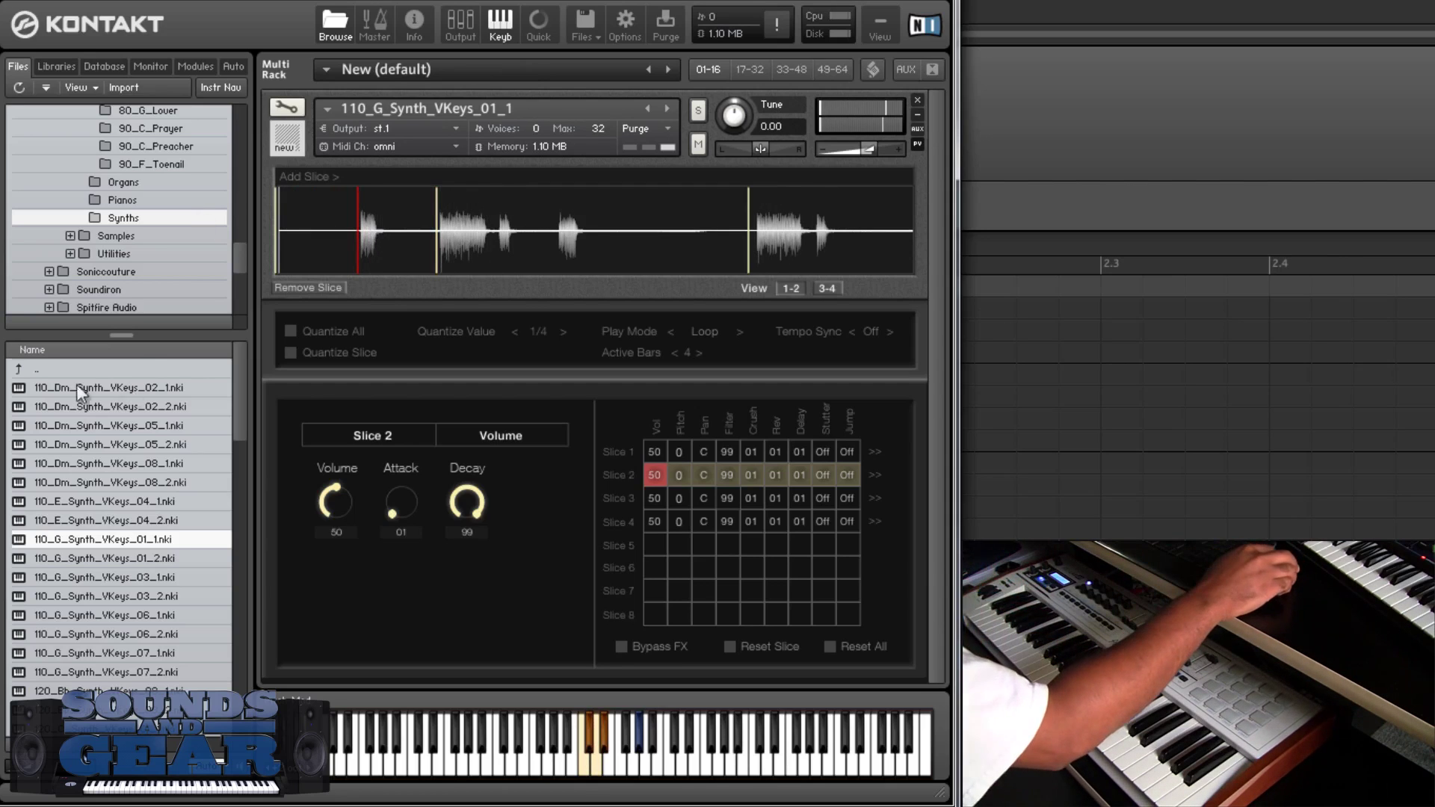
- Scroll the browser and load 110_G_Synth_VKeys_07_1 into the rack
{"action": "scroll", "coordinate": [140, 555], "scroll_direction": "down", "scroll_amount": 1}
{"action": "scroll", "coordinate": [138, 552], "scroll_direction": "down", "scroll_amount": 3}
{"action": "mouse_move", "coordinate": [116, 568]}
{"action": "left_mouse_down"}
{"action": "mouse_move", "coordinate": [307, 176]}
{"action": "mouse_move", "coordinate": [311, 213]}
{"action": "mouse_move", "coordinate": [660, 227]}
{"action": "left_mouse_up"}
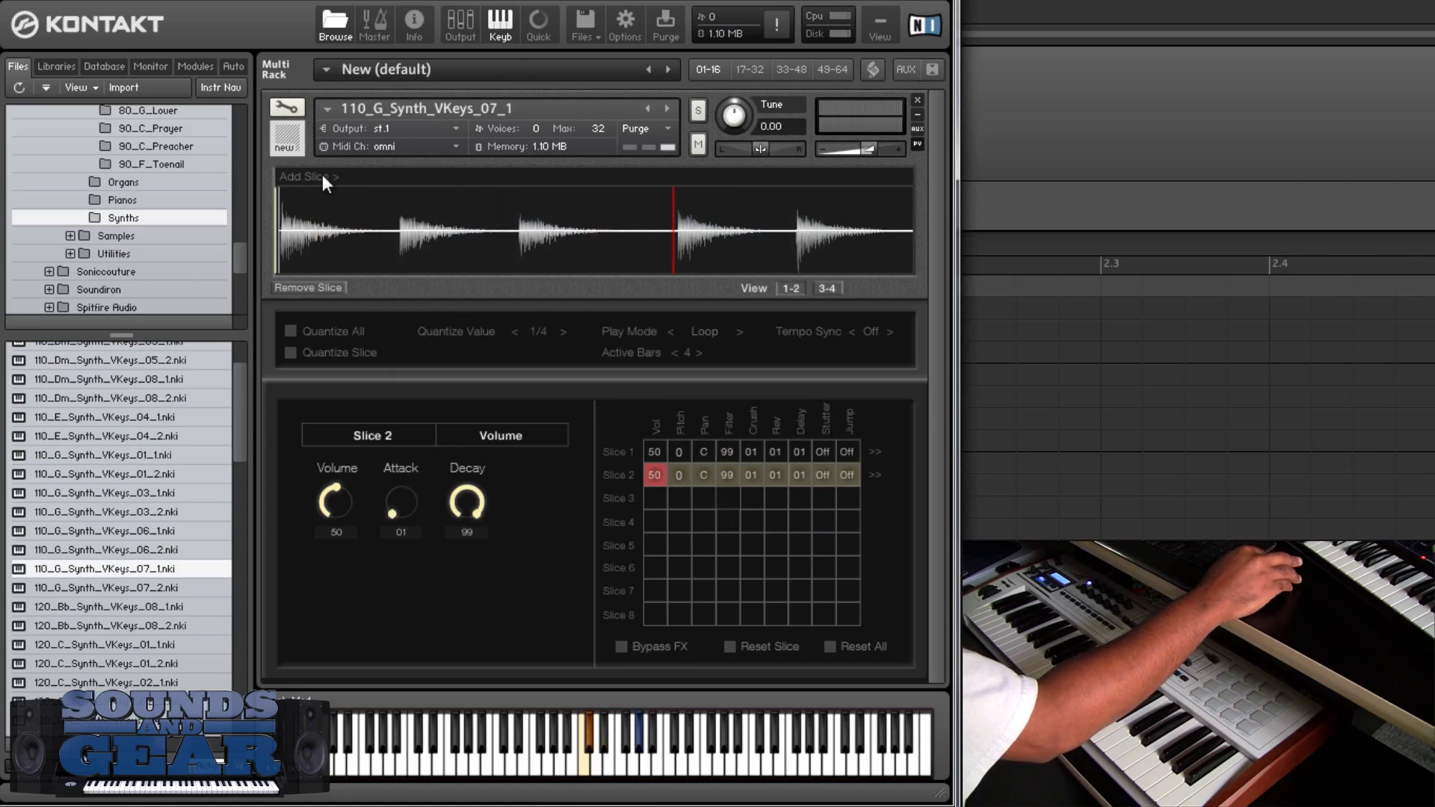
- Add a third slice to 110_G_Synth_VKeys_07_1, then drag 140_Dm_Synth_VKeys_03_2 toward the rack
{"action": "left_click_drag", "start_coordinate": [323, 177], "coordinate": [319, 207]}
{"action": "left_click_drag", "start_coordinate": [394, 233], "coordinate": [411, 240]}
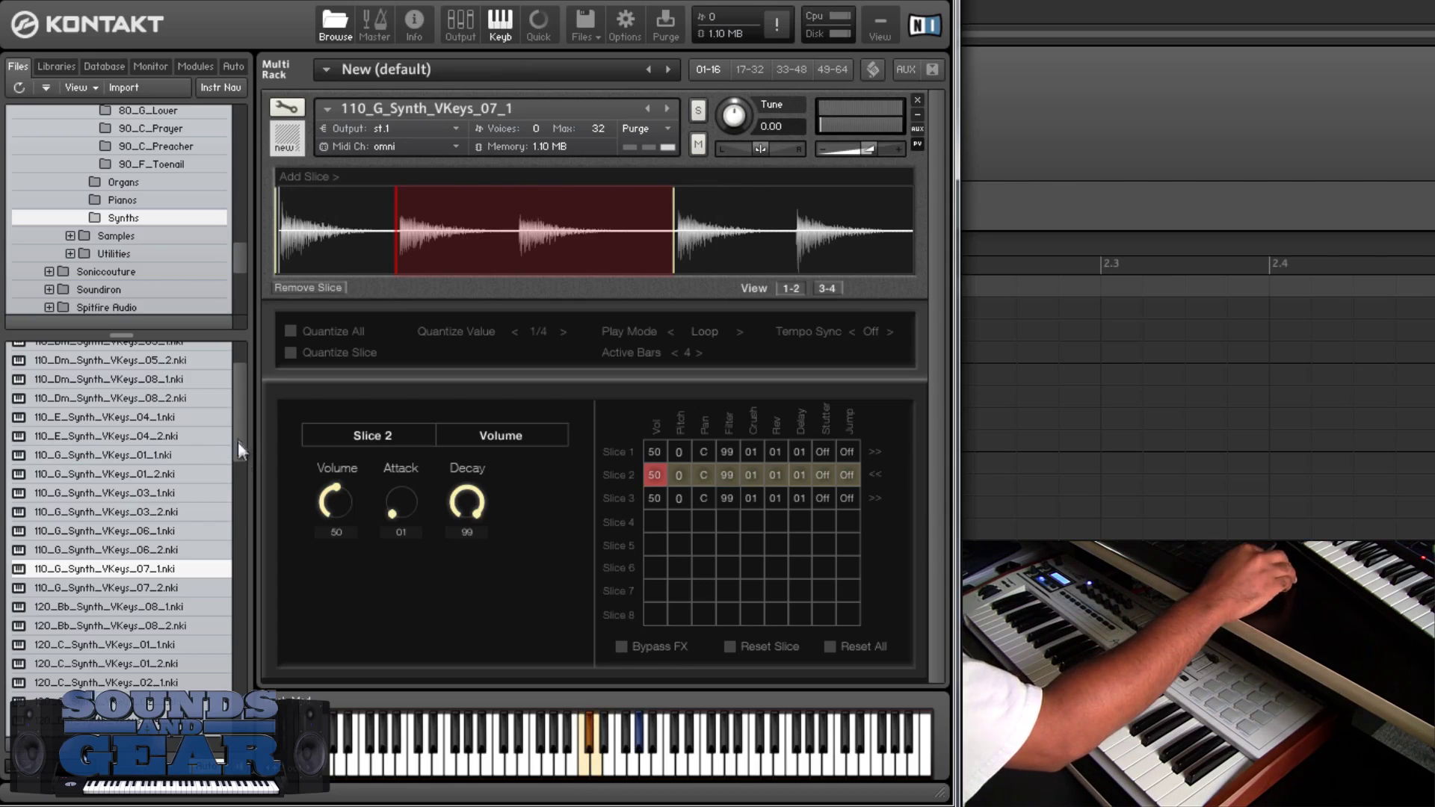
{"action": "left_click_drag", "start_coordinate": [238, 449], "coordinate": [240, 529]}
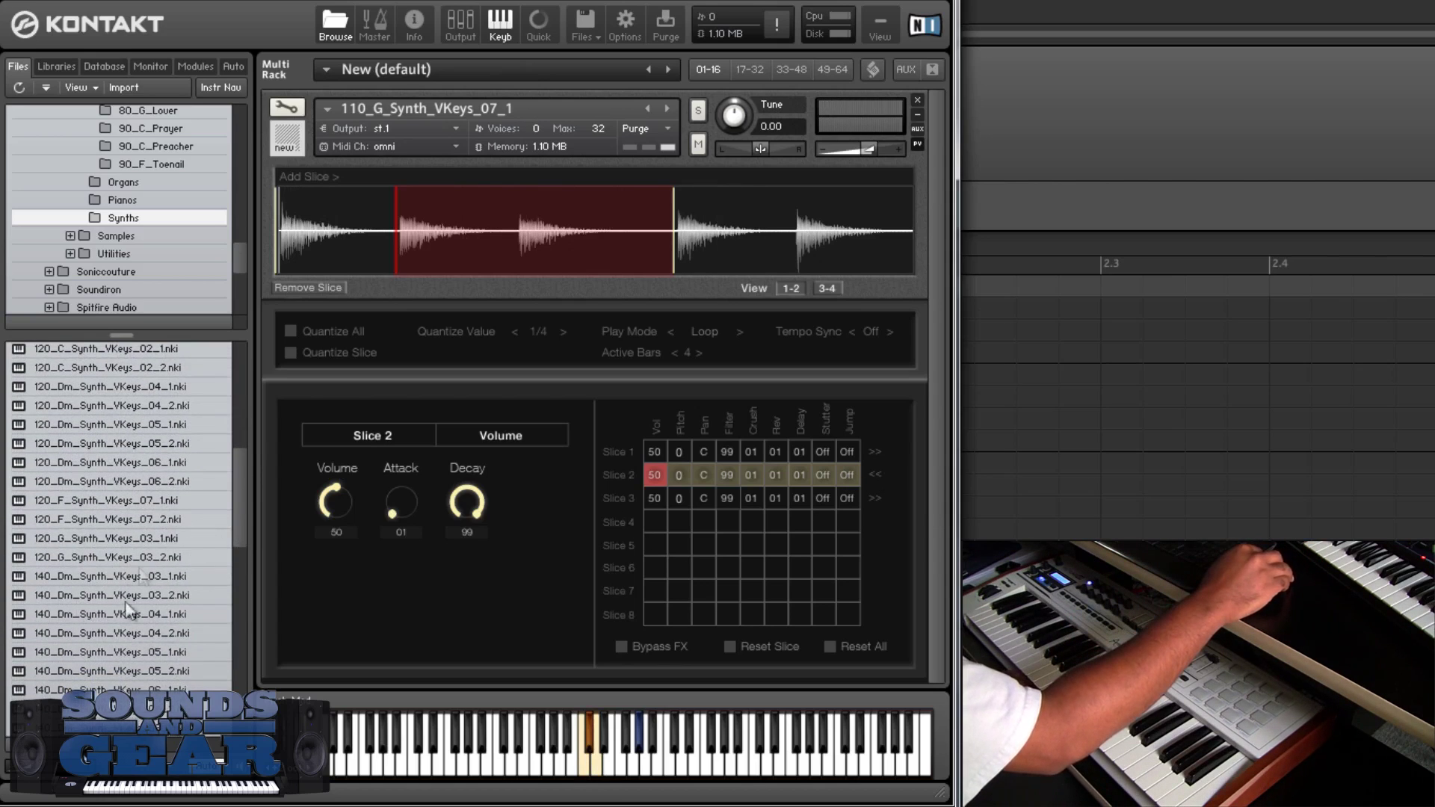
{"action": "left_click_drag", "start_coordinate": [94, 602], "coordinate": [372, 516]}
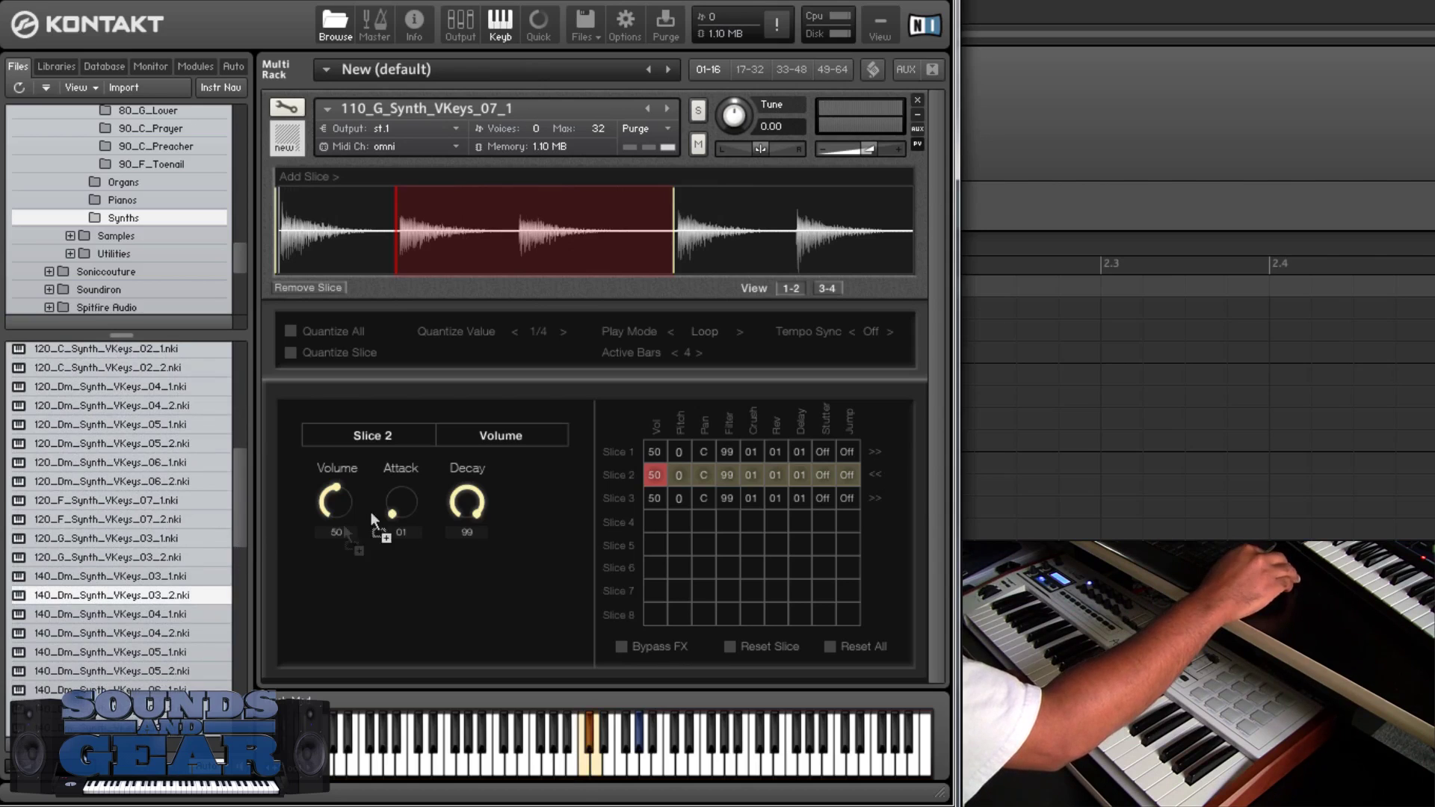
- Load 140_Dm_Synth_VKeys_03_2 and add a second slice past the waveform's middle
{"action": "left_click_drag", "start_coordinate": [518, 423], "coordinate": [518, 423]}
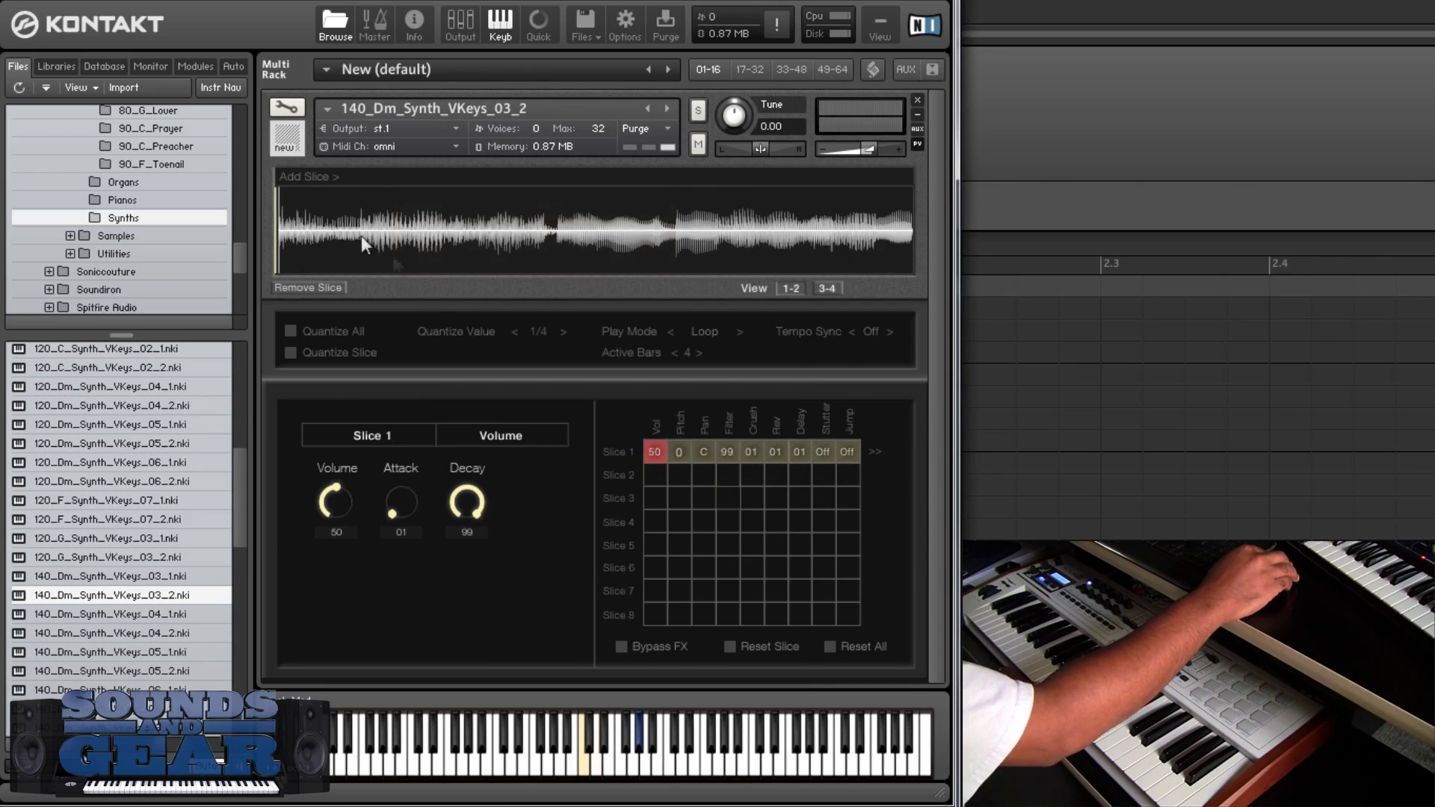
{"action": "left_click", "coordinate": [312, 178]}
{"action": "mouse_move", "coordinate": [315, 187]}
{"action": "left_mouse_down"}
{"action": "mouse_move", "coordinate": [329, 217]}
{"action": "mouse_move", "coordinate": [688, 228]}
{"action": "left_mouse_up"}
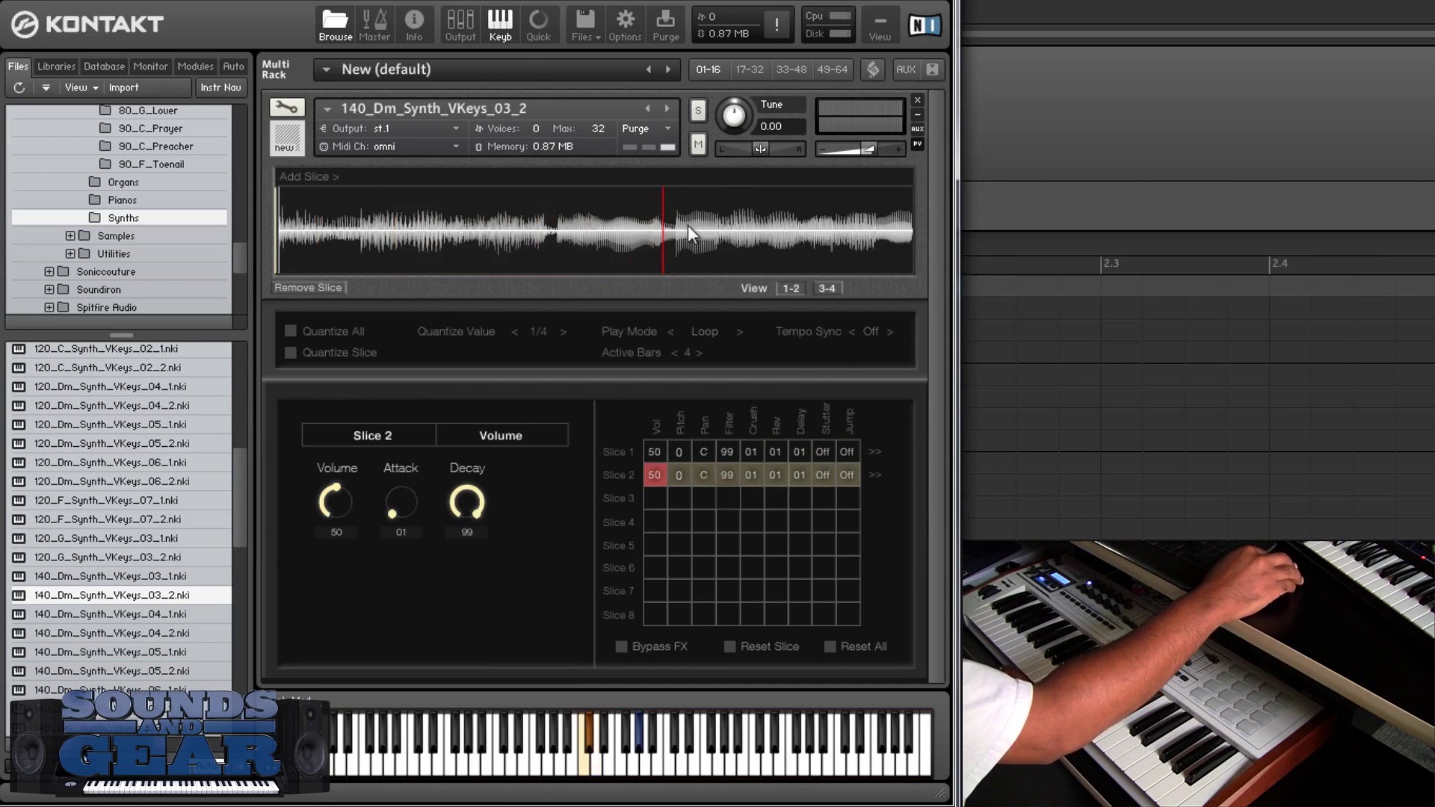
- Add third, fourth and fifth slices, moving the third marker toward the middle
{"action": "left_click", "coordinate": [317, 177]}
{"action": "left_click_drag", "start_coordinate": [353, 213], "coordinate": [536, 216]}
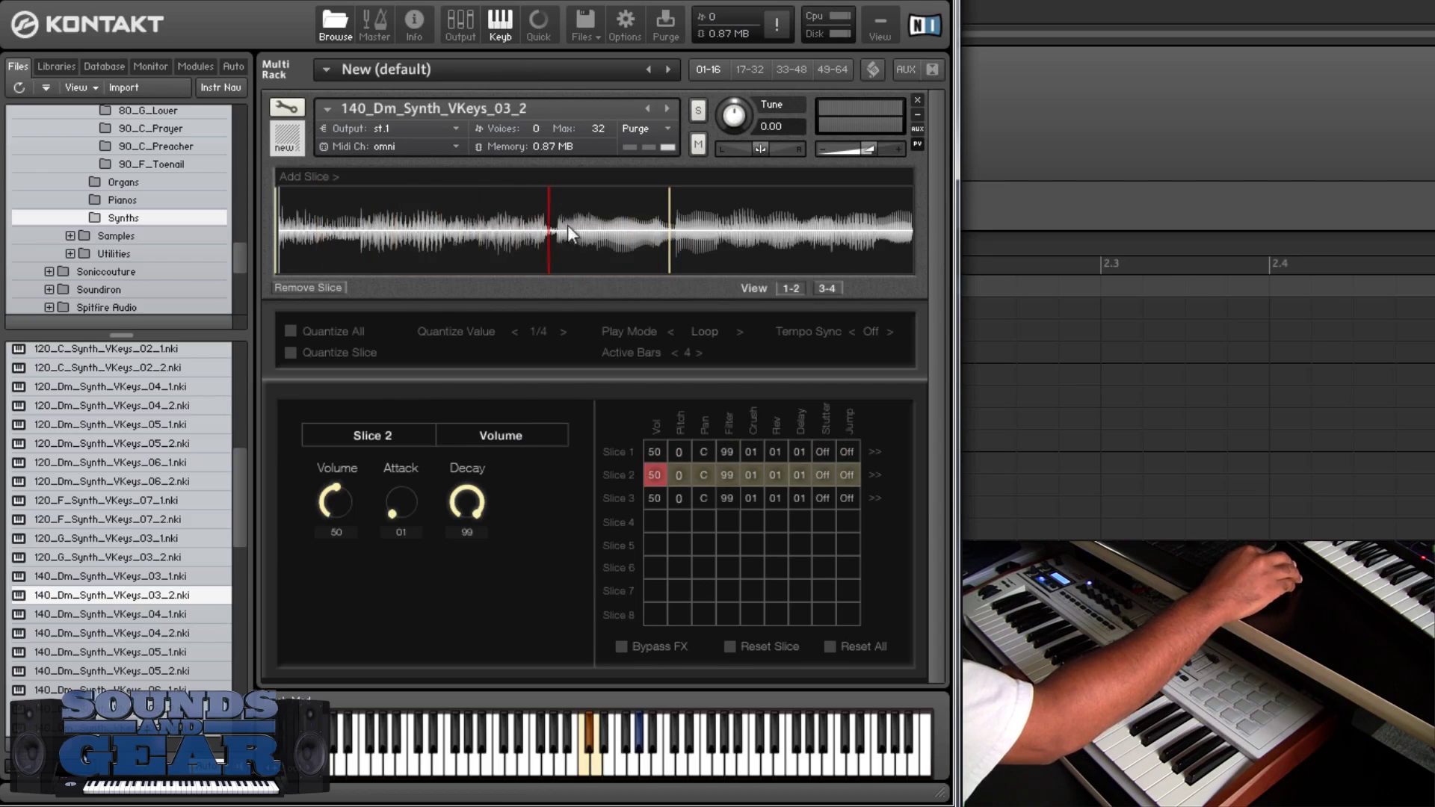
{"action": "left_click", "coordinate": [299, 178]}
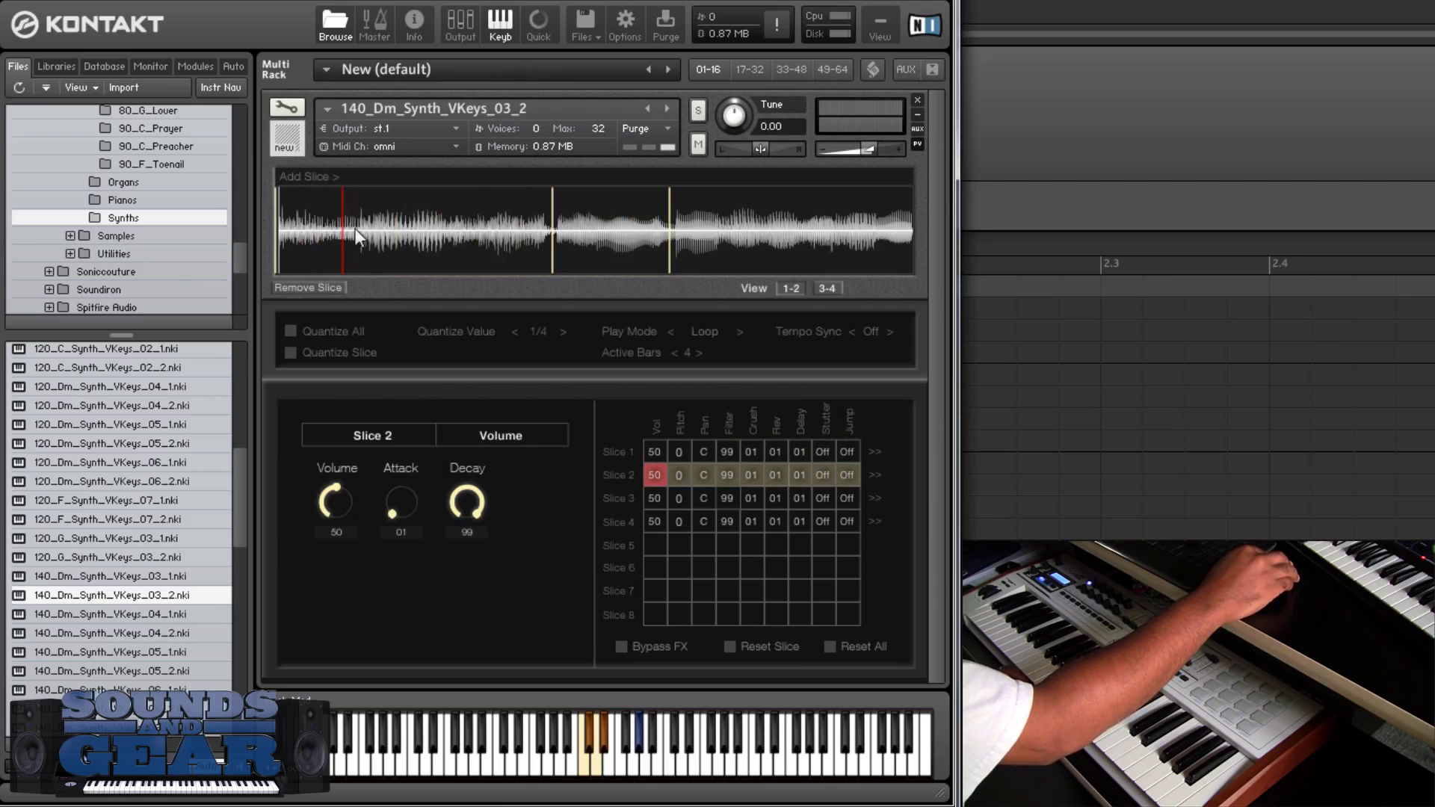
{"action": "left_click", "coordinate": [310, 177]}
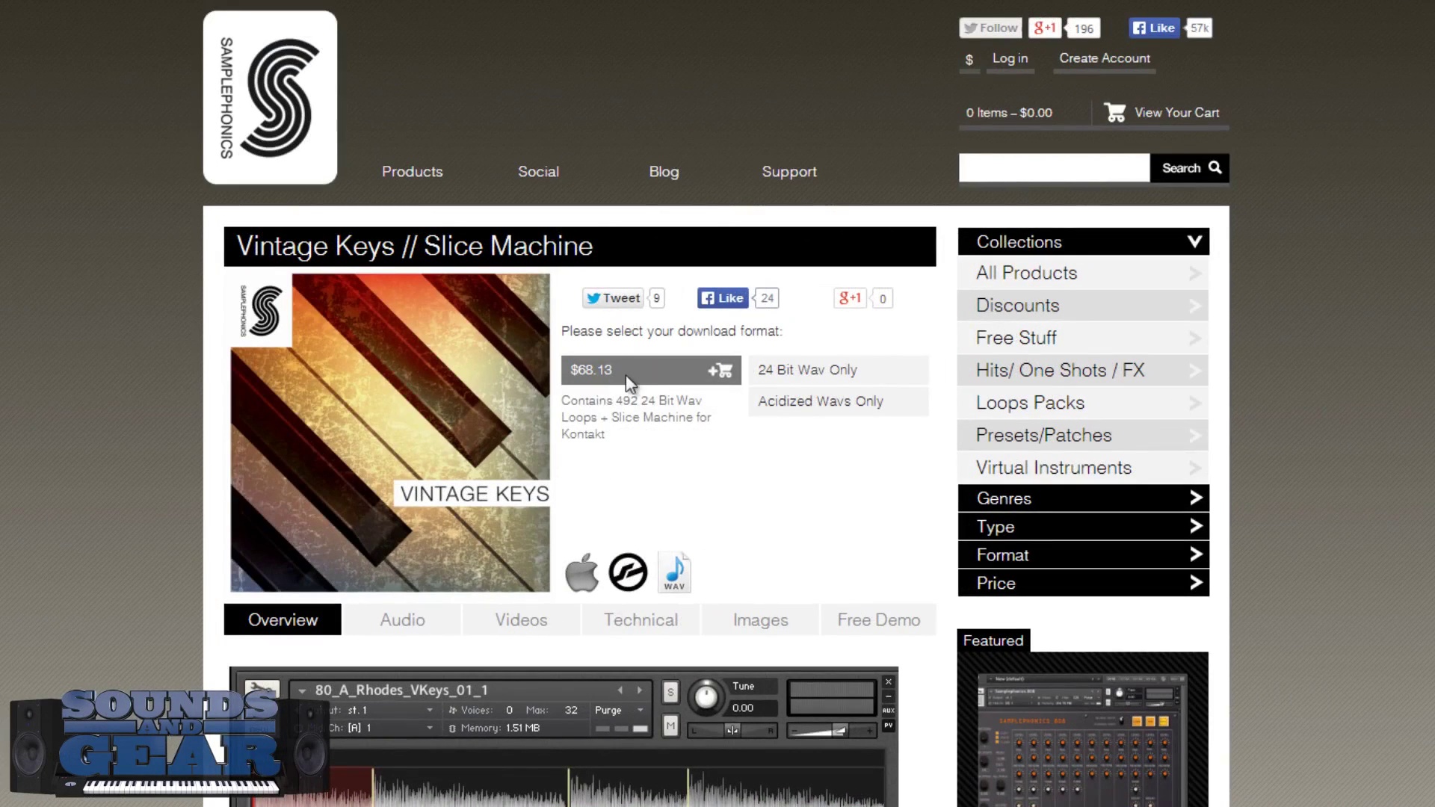
- Show the 24 Bit Wav Only format on the Vintage Keys page: $59.55 for 492 loops
{"action": "mouse_move", "coordinate": [810, 377]}
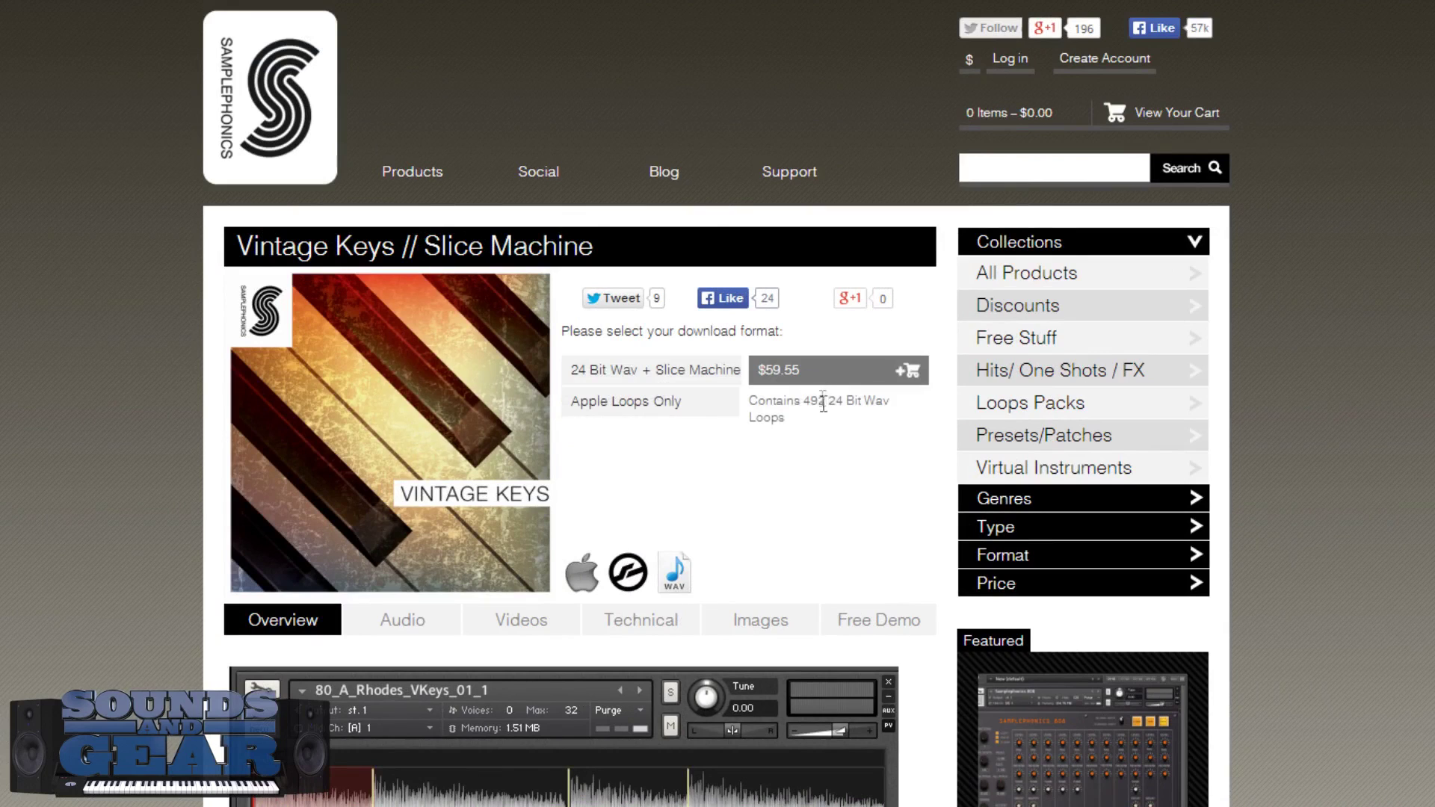